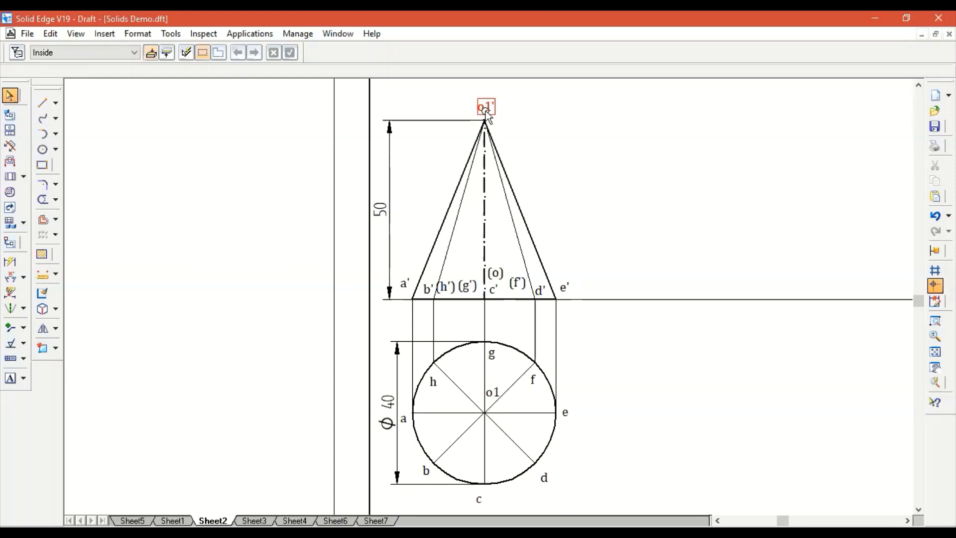
# Step: Copy the cone's labelled front view, without its 50 mm dimension, along the ground line to the space beside it
pyautogui.click(934, 351)
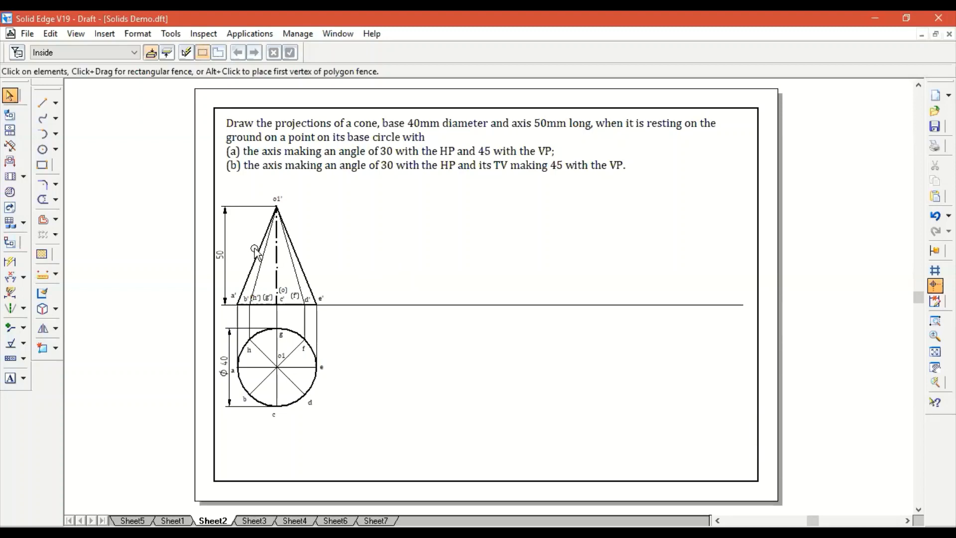
pyautogui.moveTo(230, 191); pyautogui.dragTo(348, 314)
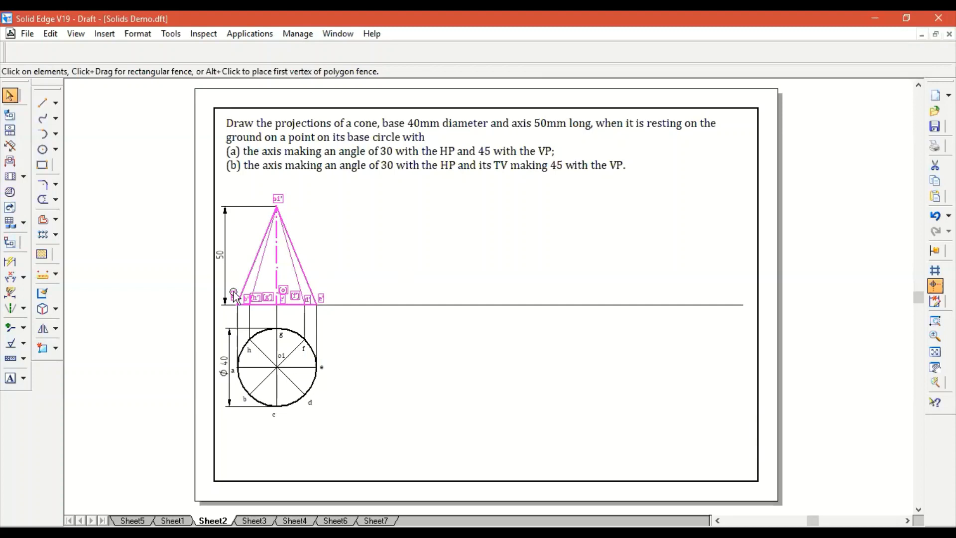
pyautogui.click(55, 327)
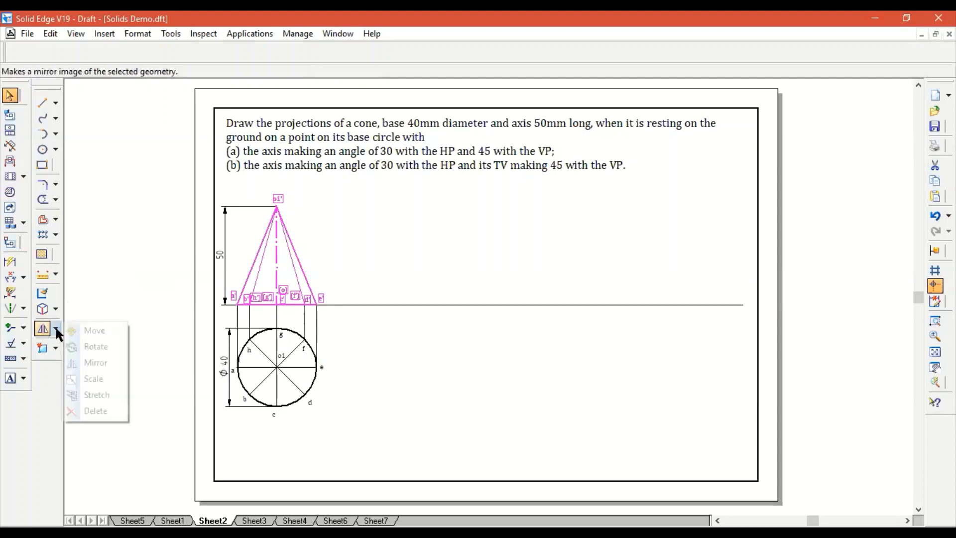
pyautogui.click(84, 327)
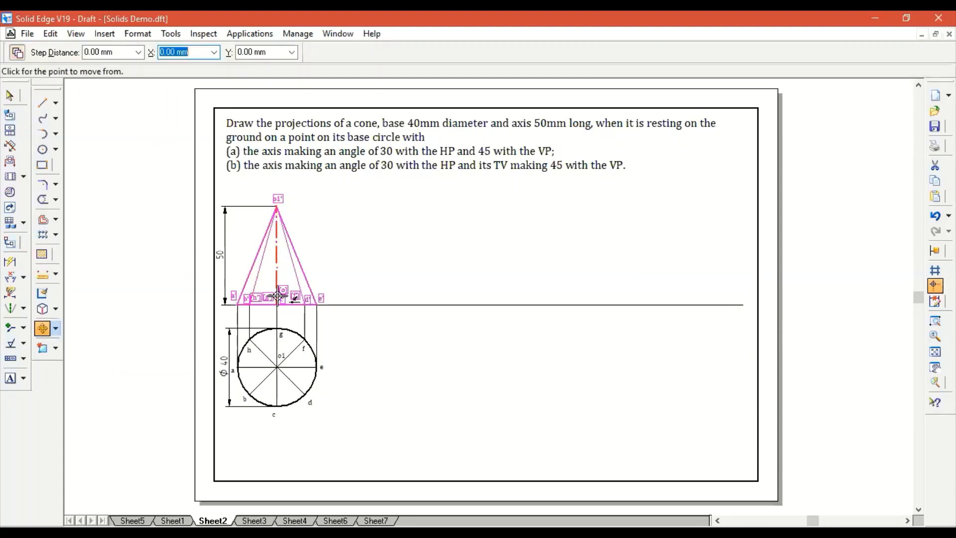
pyautogui.click(315, 304)
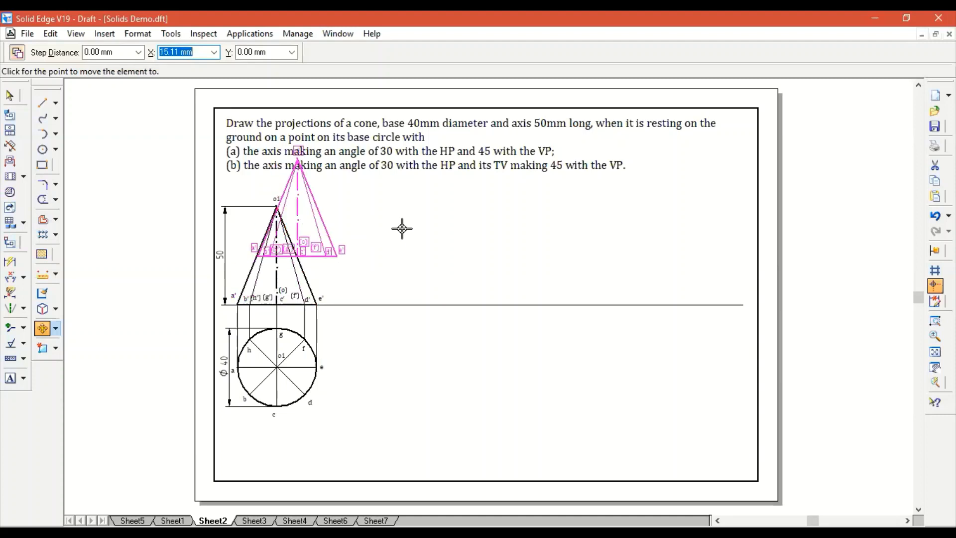
pyautogui.click(439, 304)
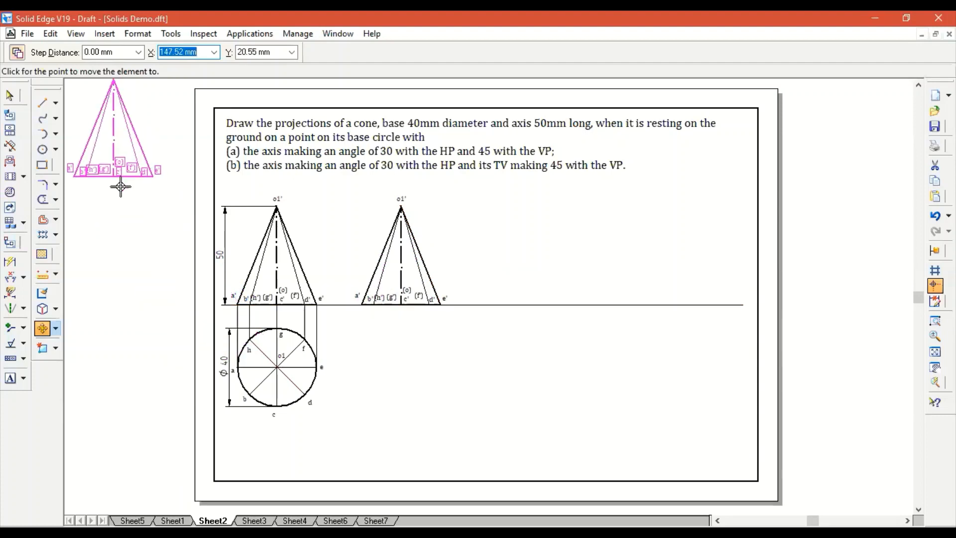
# Step: Rotate the copied front view 60 degrees about base point e' so the apex tilts away from the original cone
pyautogui.click(57, 328)
pyautogui.click(95, 346)
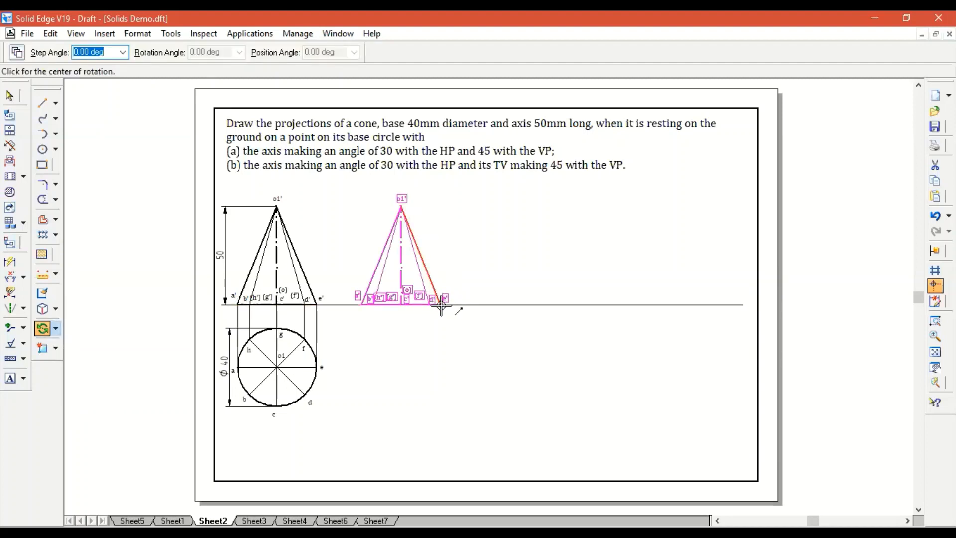
pyautogui.click(441, 304)
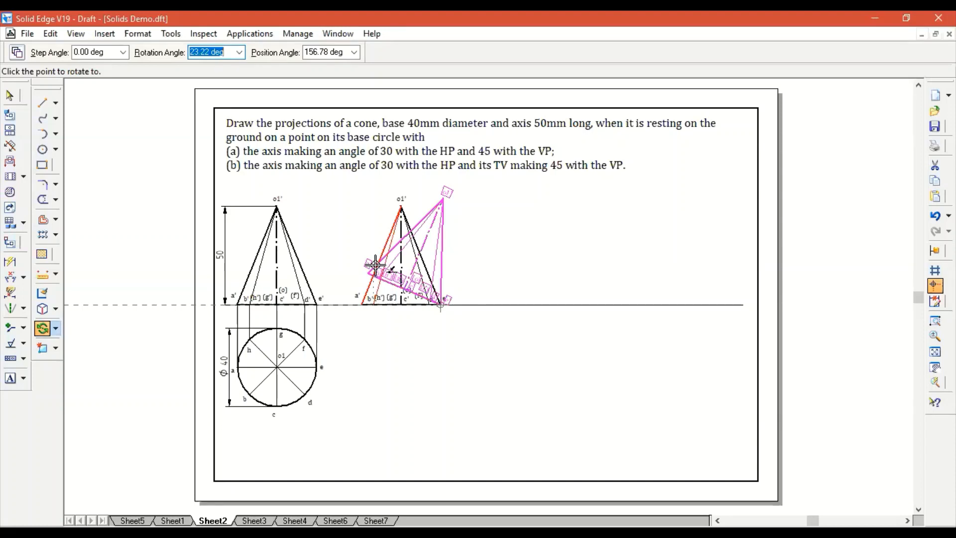
pyautogui.write('60')
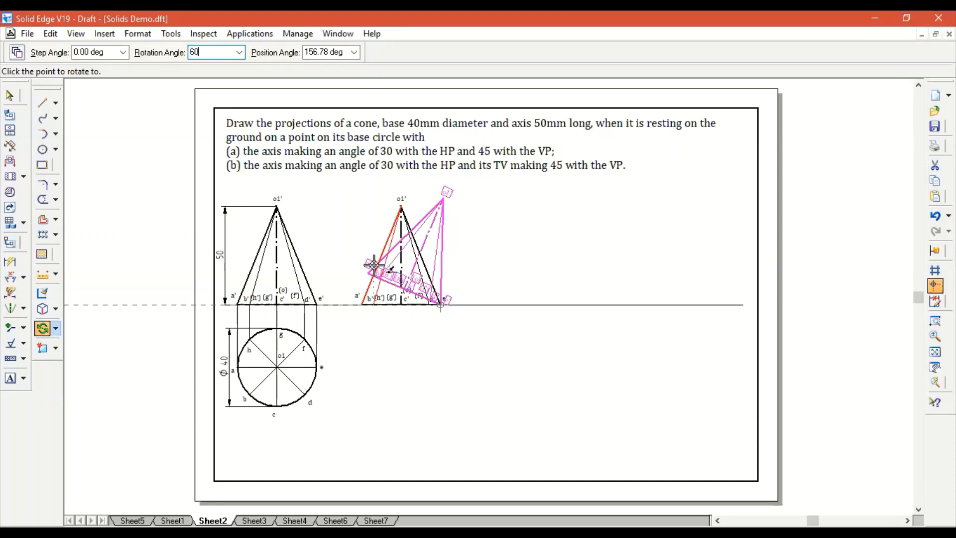
pyautogui.press('Tab')
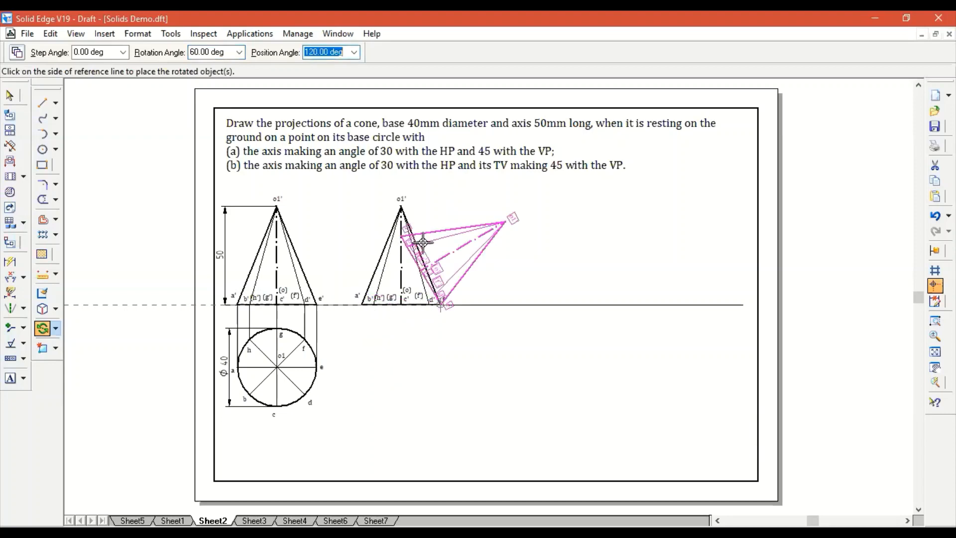
pyautogui.click(423, 244)
pyautogui.click(658, 234)
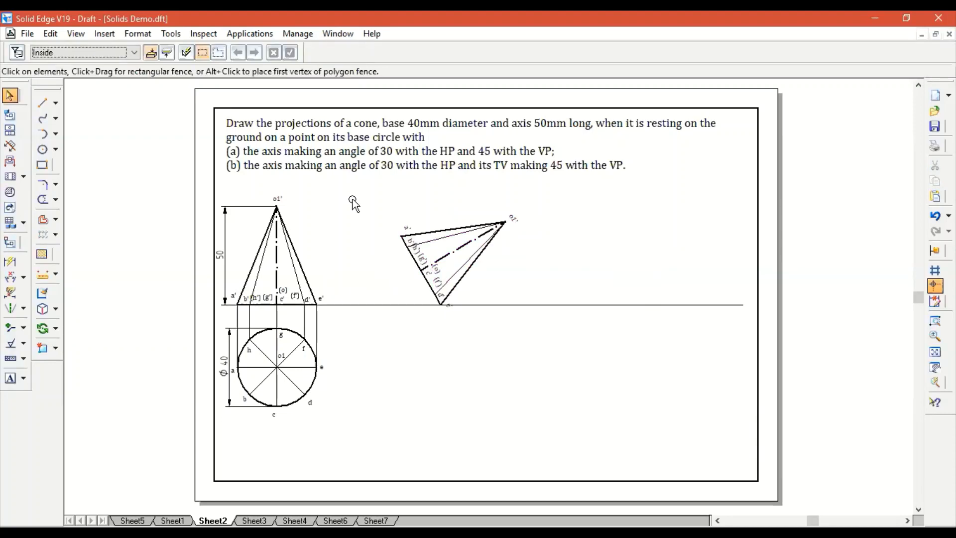
pyautogui.moveTo(353, 196); pyautogui.dragTo(624, 384)
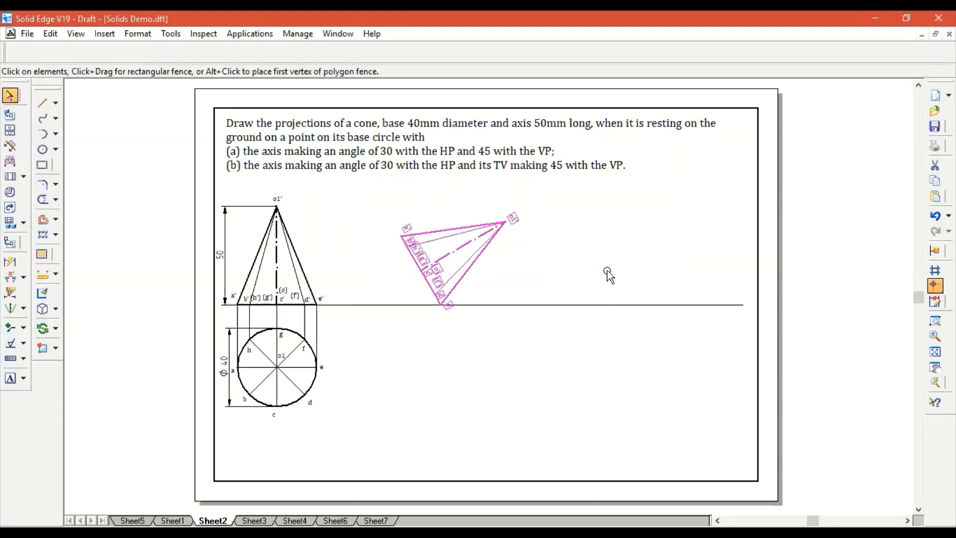
pyautogui.click(572, 273)
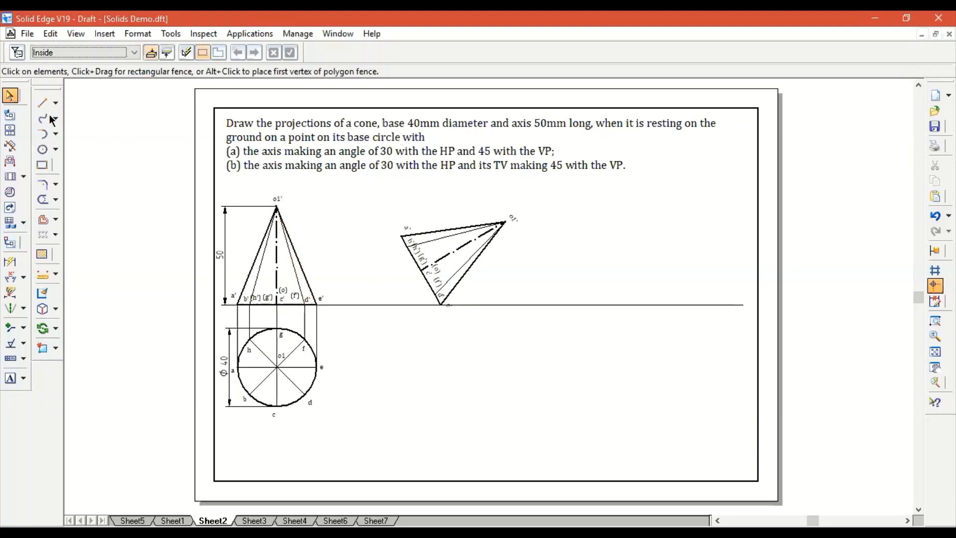
# Step: Draw a vertical projector from a' of the tilted cone to the circle's centre level and a horizontal line back to e
pyautogui.click(42, 103)
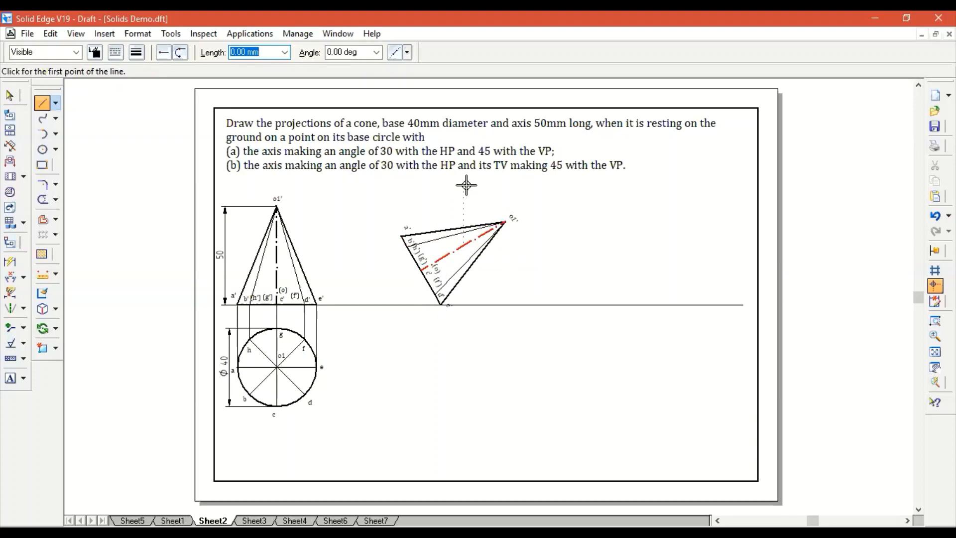
pyautogui.click(401, 237)
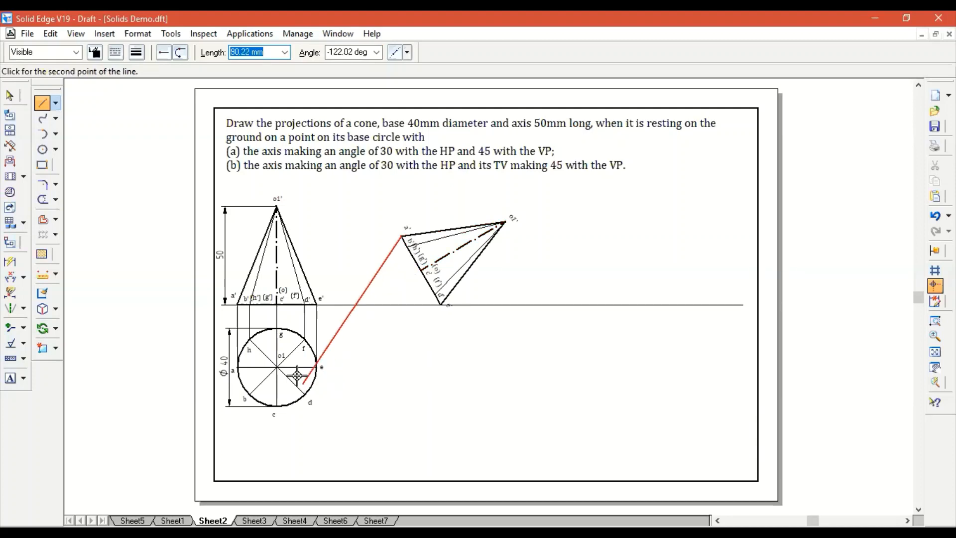
pyautogui.click(401, 366)
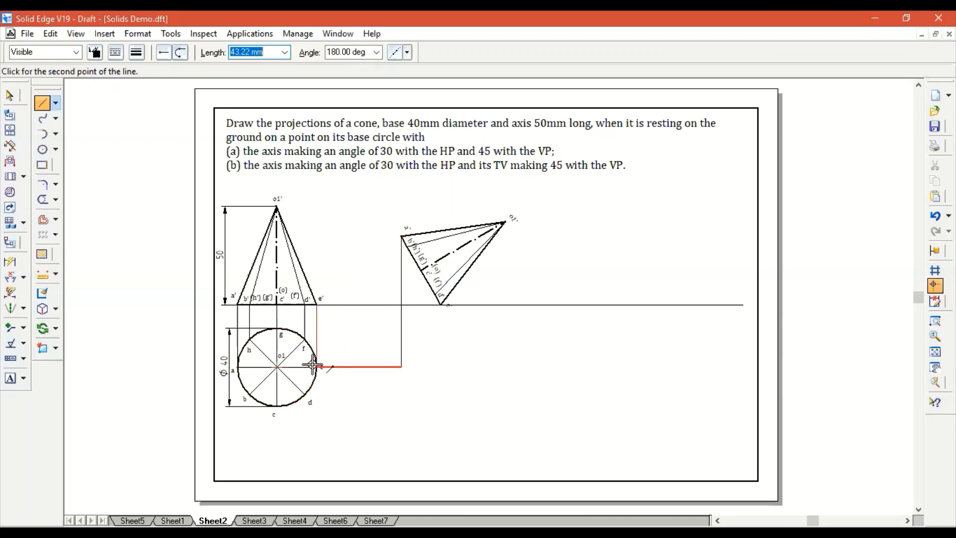
pyautogui.click(316, 367)
pyautogui.rightClick(316, 367)
# Step: Draw a vertical projector from b' of the tilted cone to the level of d and a horizontal line through d to b
pyautogui.click(406, 247)
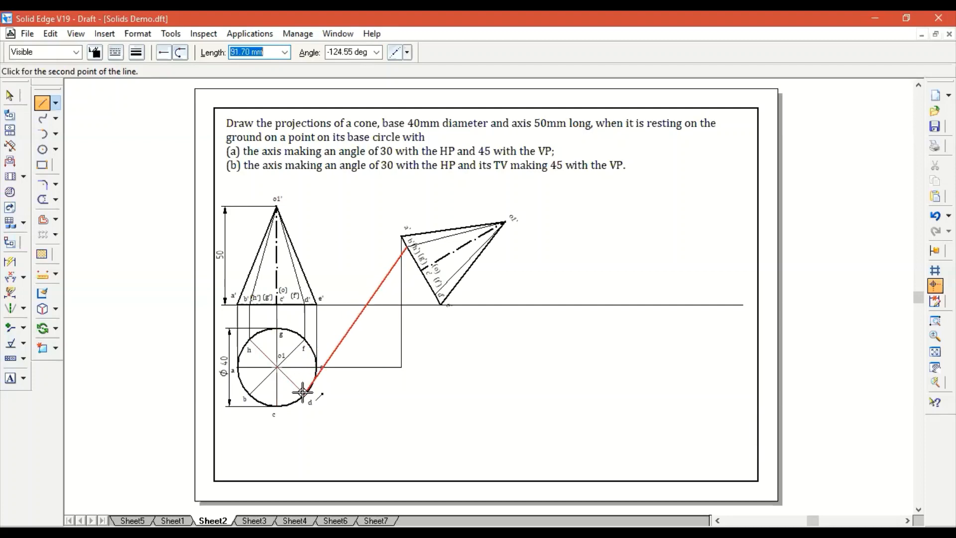
pyautogui.click(407, 394)
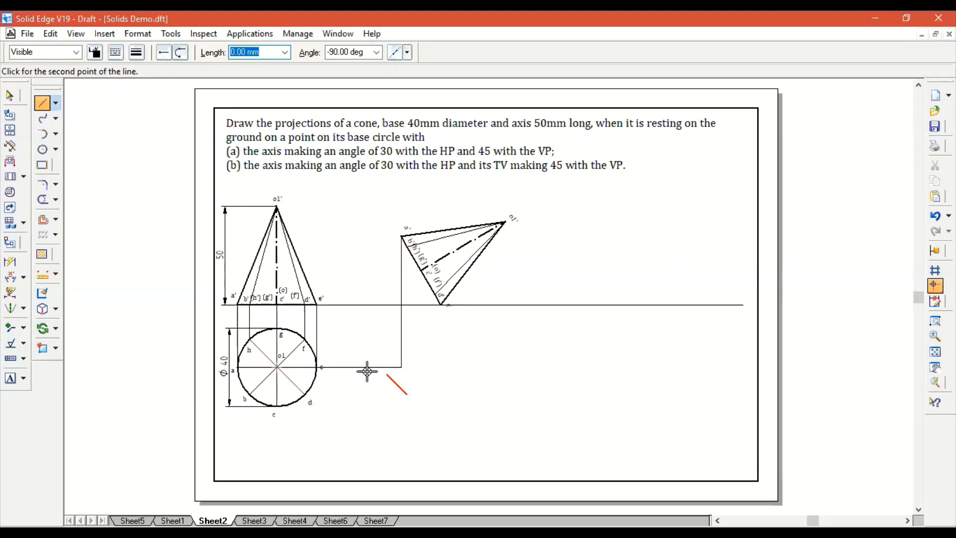
pyautogui.click(304, 394)
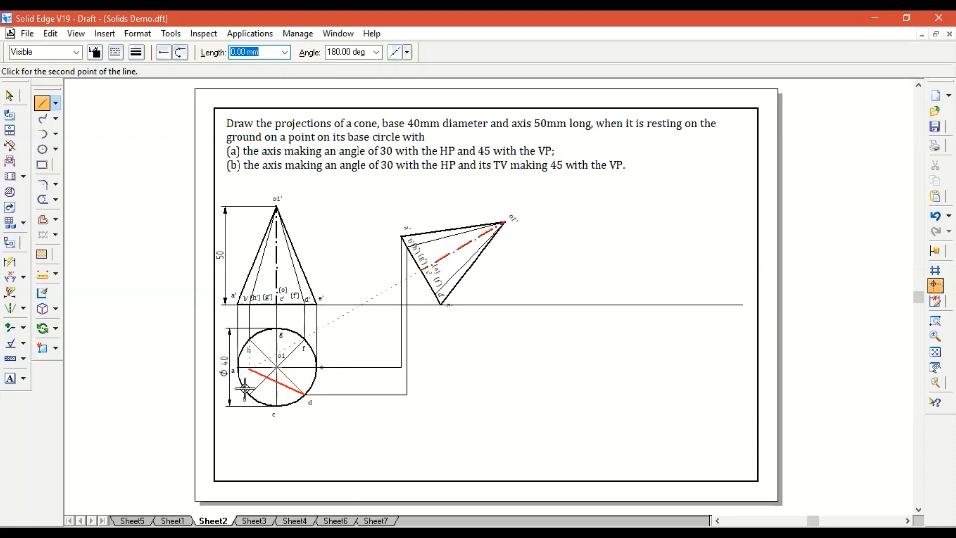
pyautogui.click(249, 394)
pyautogui.rightClick(250, 393)
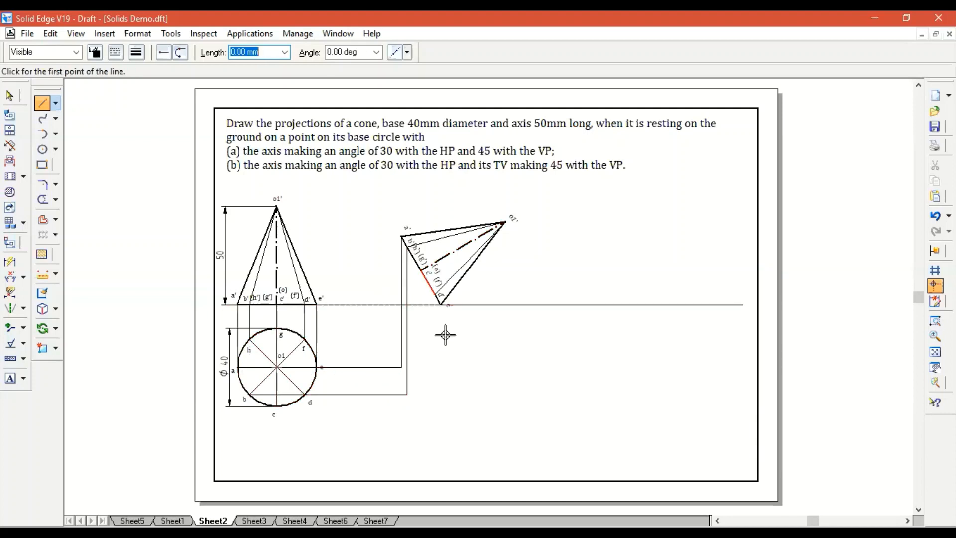
# Step: Project d' of the tilted cone down to the level of d, and e' down to the centre level and across to e
pyautogui.click(435, 295)
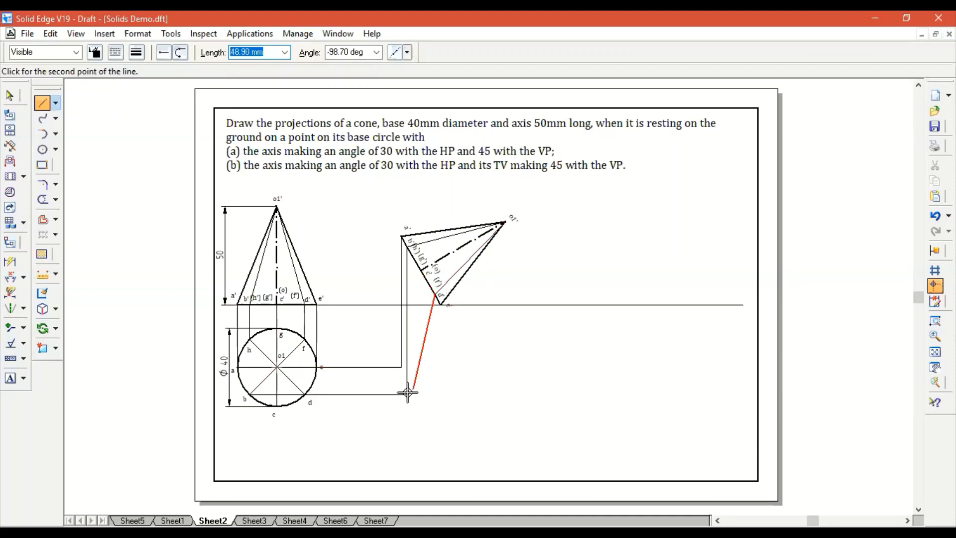
pyautogui.click(435, 393)
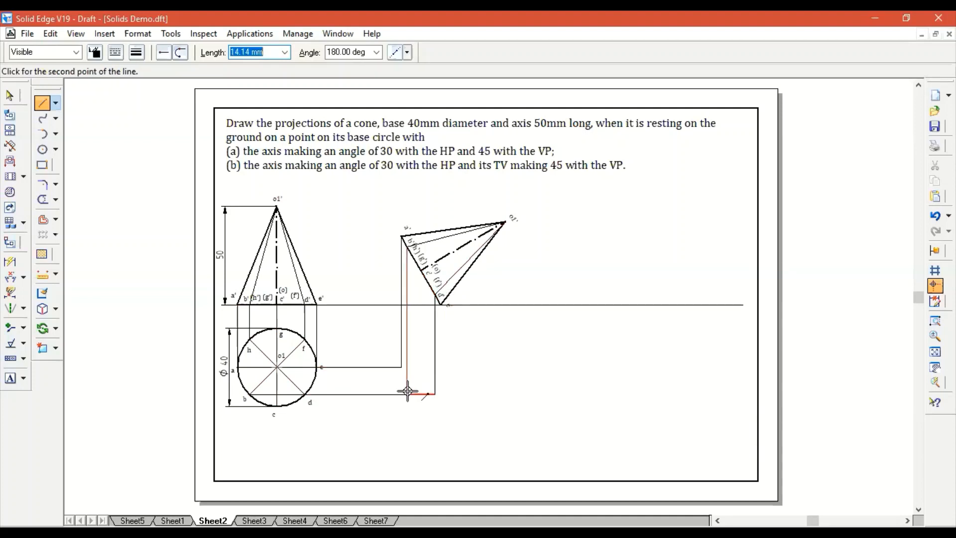
pyautogui.rightClick(407, 391)
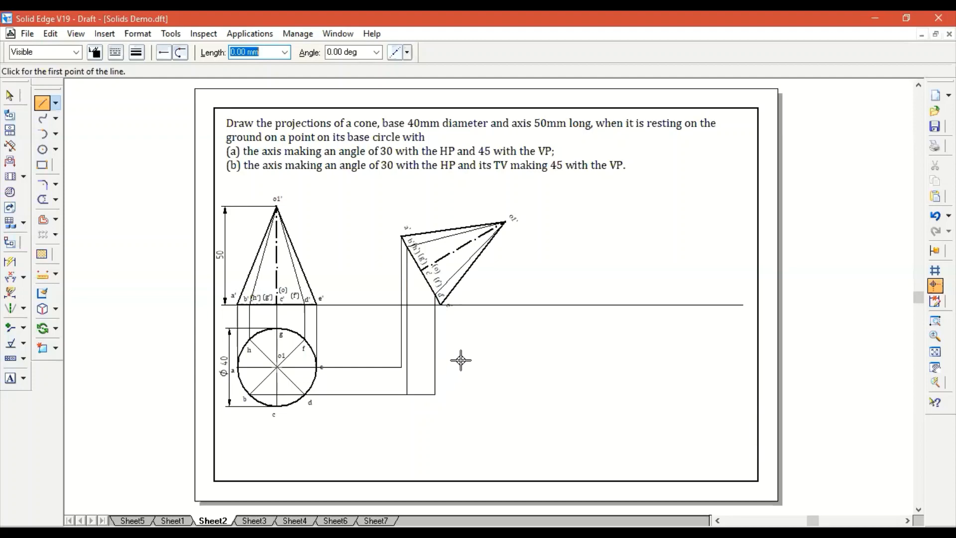
pyautogui.click(440, 303)
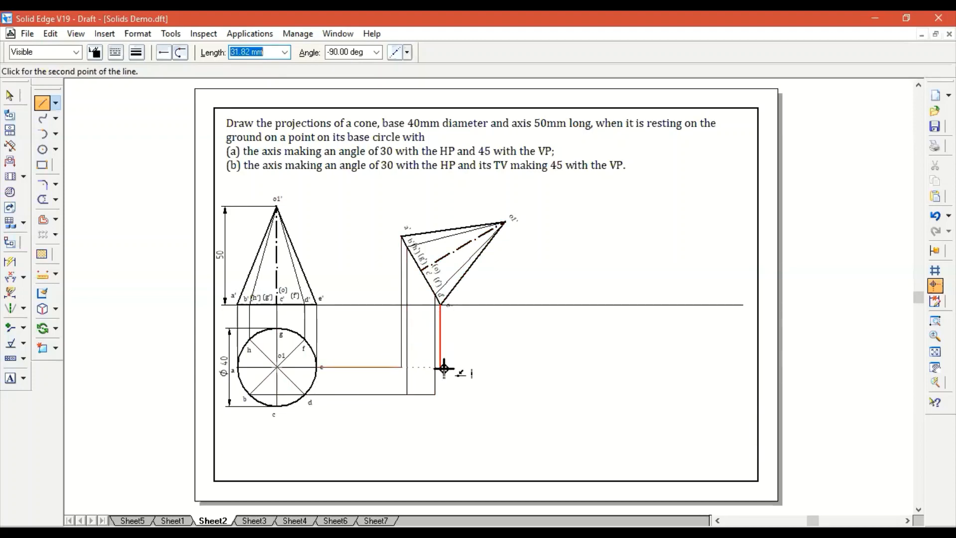
pyautogui.click(441, 367)
pyautogui.click(317, 367)
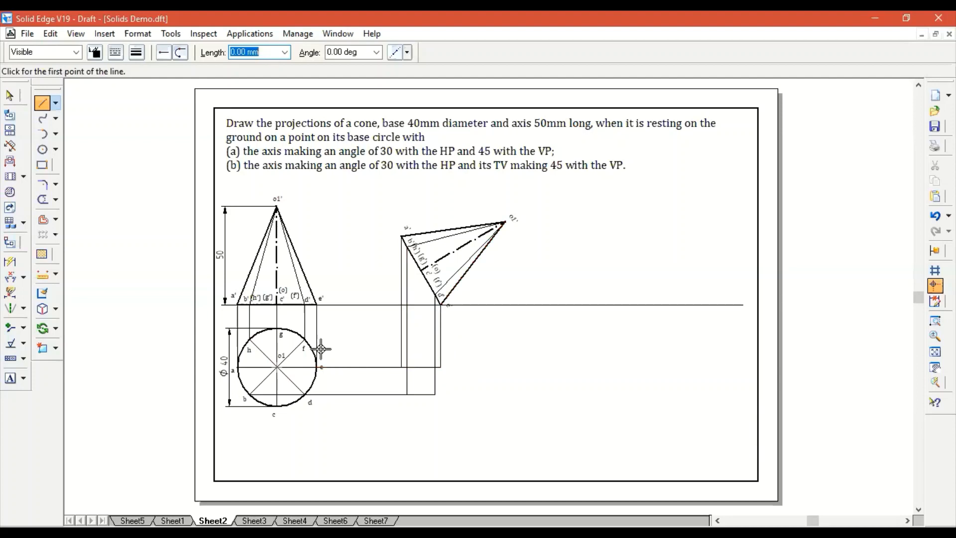
# Step: Draw a horizontal projector from h through f to the vertical projectors of b' and d'
pyautogui.click(277, 366)
pyautogui.click(249, 339)
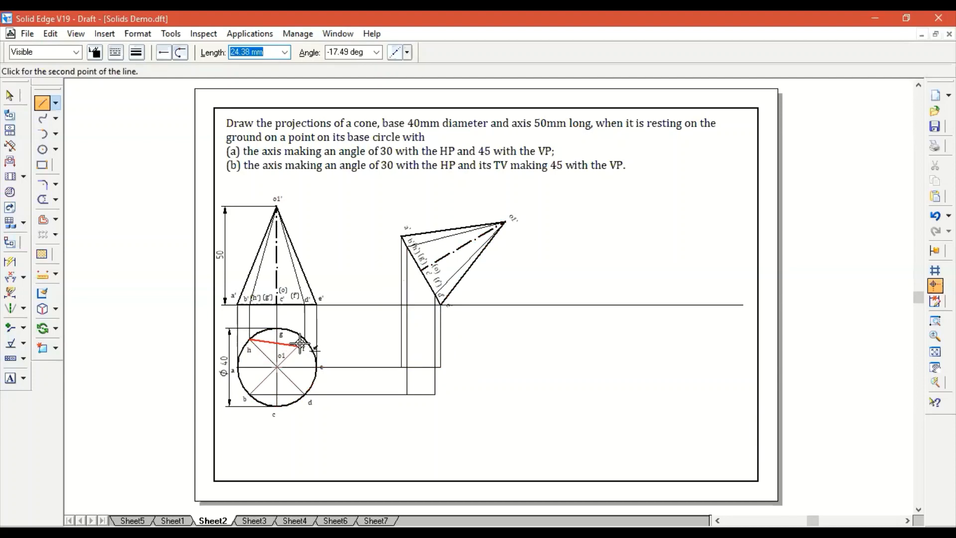
pyautogui.click(304, 338)
pyautogui.click(407, 338)
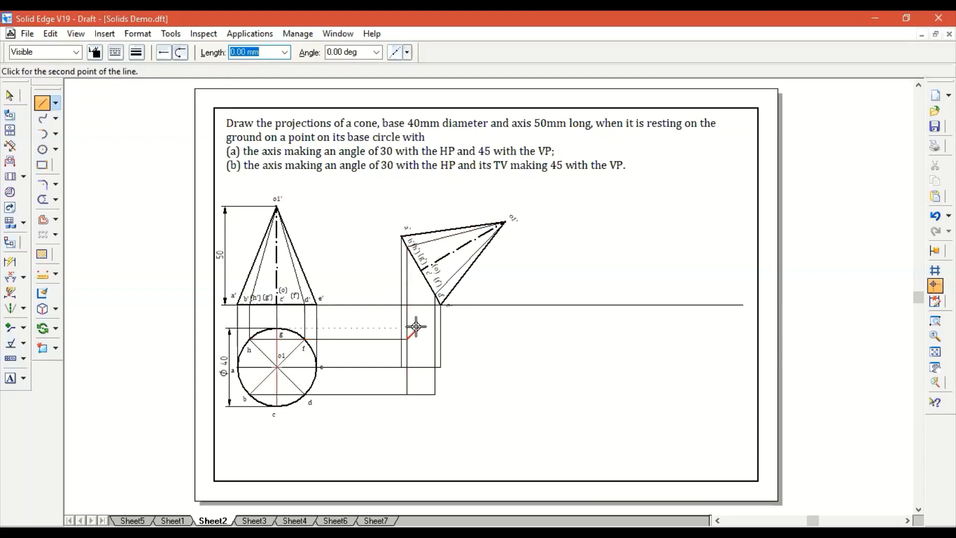
pyautogui.click(435, 338)
pyautogui.rightClick(435, 339)
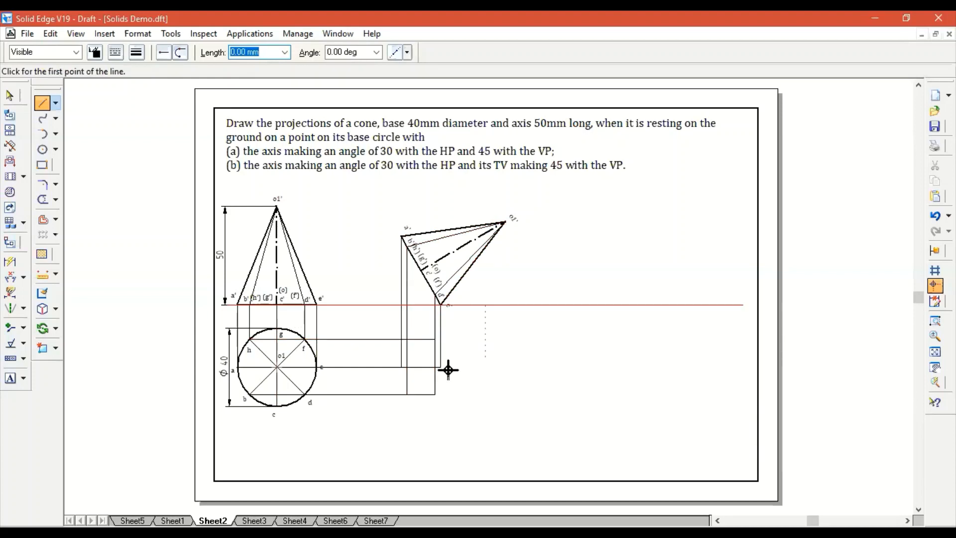
# Step: Project c' of the tilted cone down and across to c, and draw a horizontal line from g past that projector
pyautogui.click(420, 271)
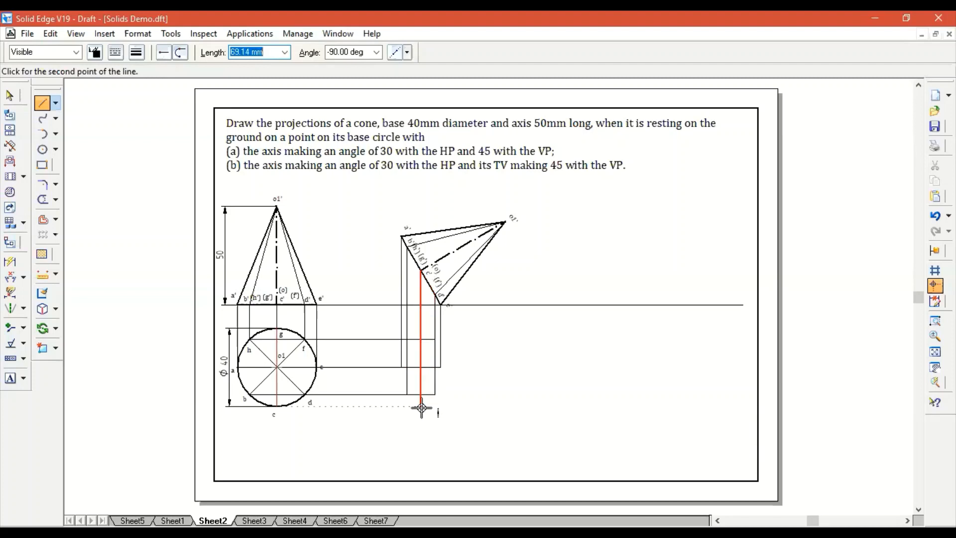
pyautogui.click(421, 407)
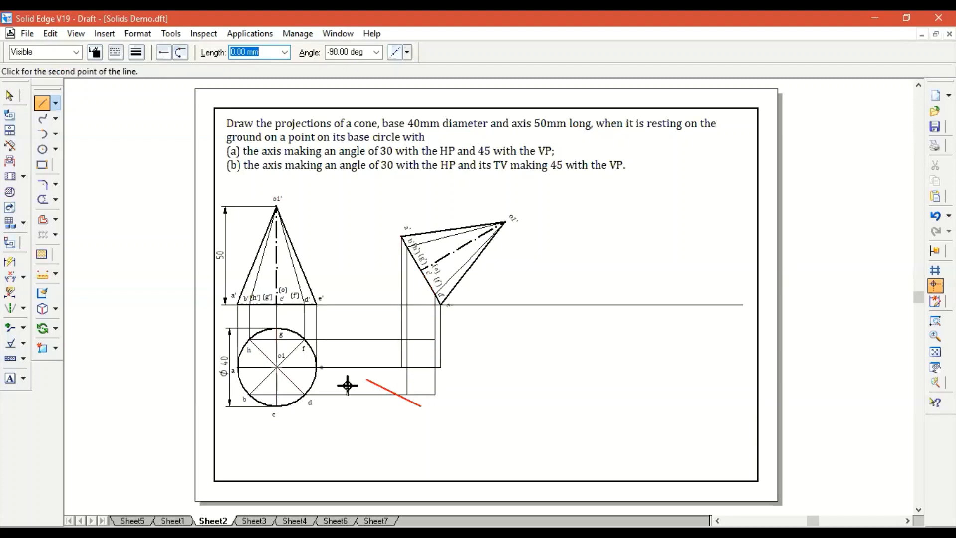
pyautogui.click(277, 407)
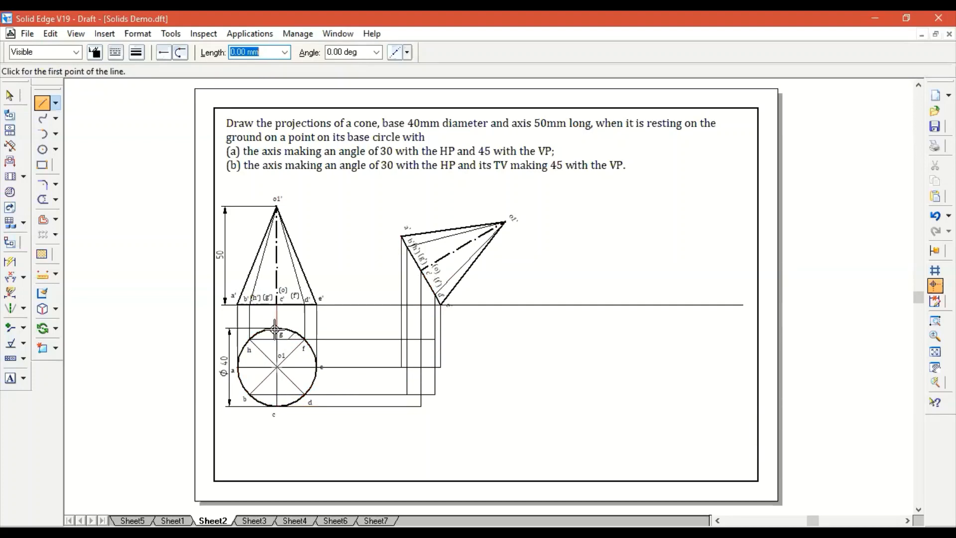
pyautogui.click(277, 328)
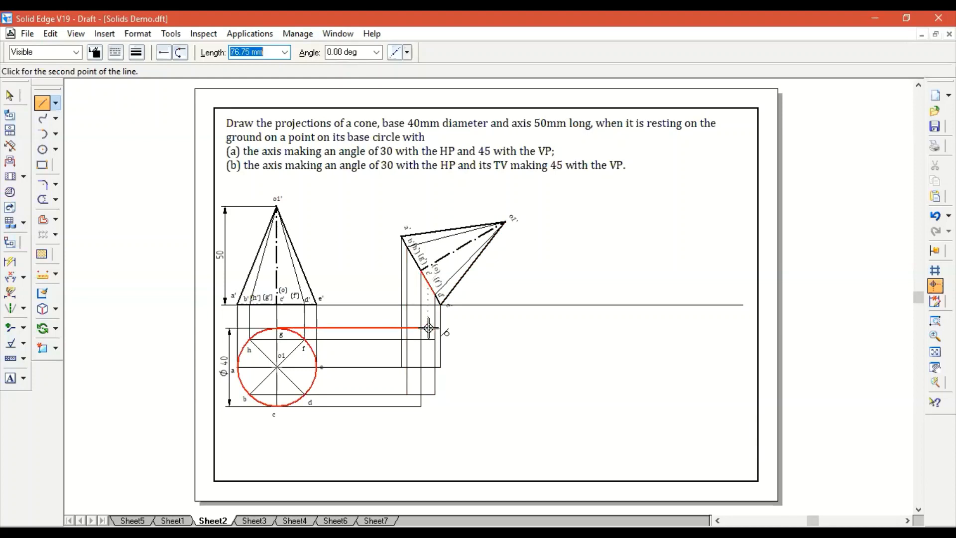
pyautogui.click(427, 328)
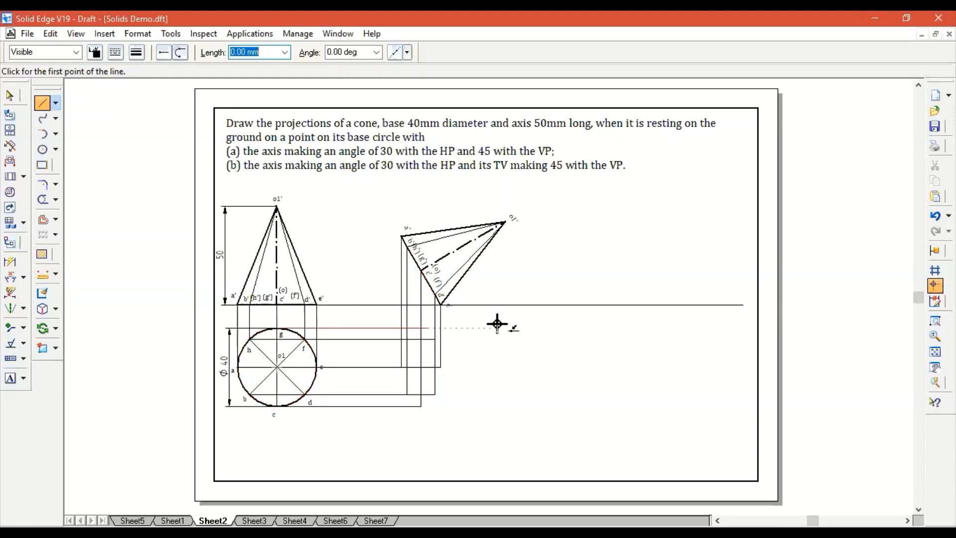
# Step: Trim the horizontal line from g where it extends past the vertical projector of c'
pyautogui.click(934, 320)
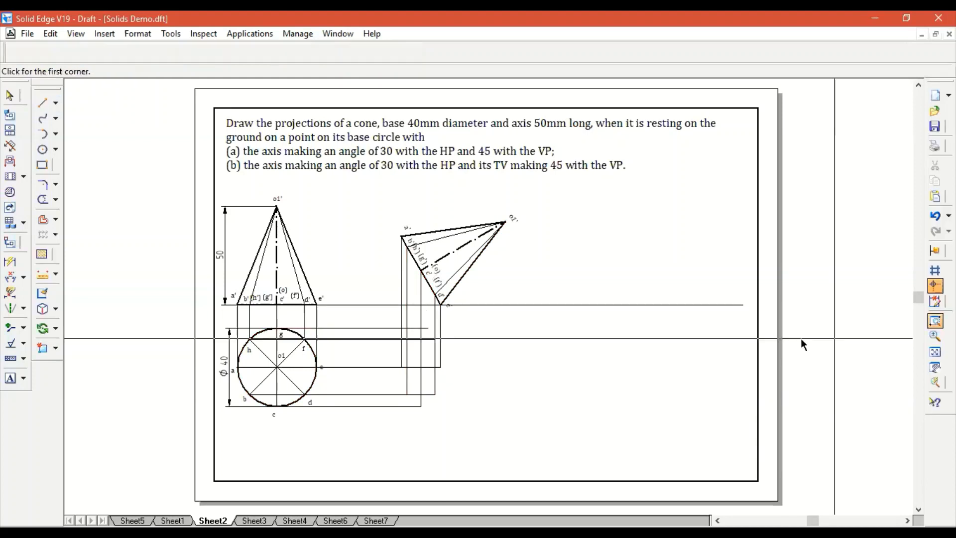
pyautogui.click(359, 269)
pyautogui.click(473, 431)
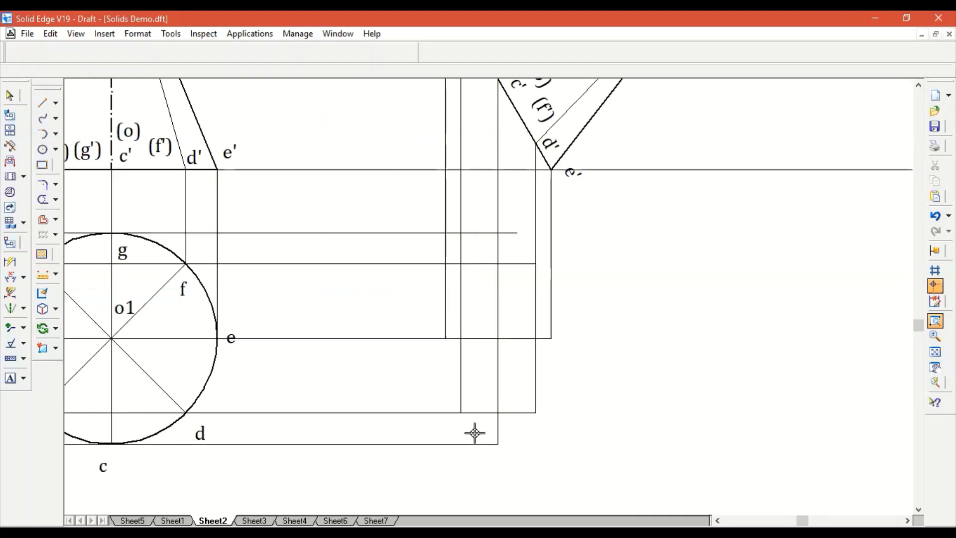
pyautogui.click(42, 199)
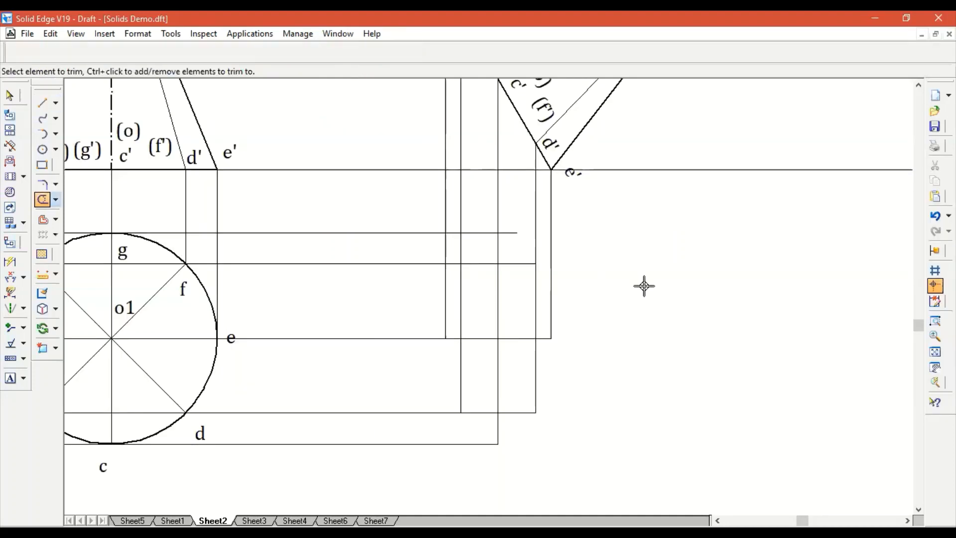
pyautogui.scroll(1, 693, 335)
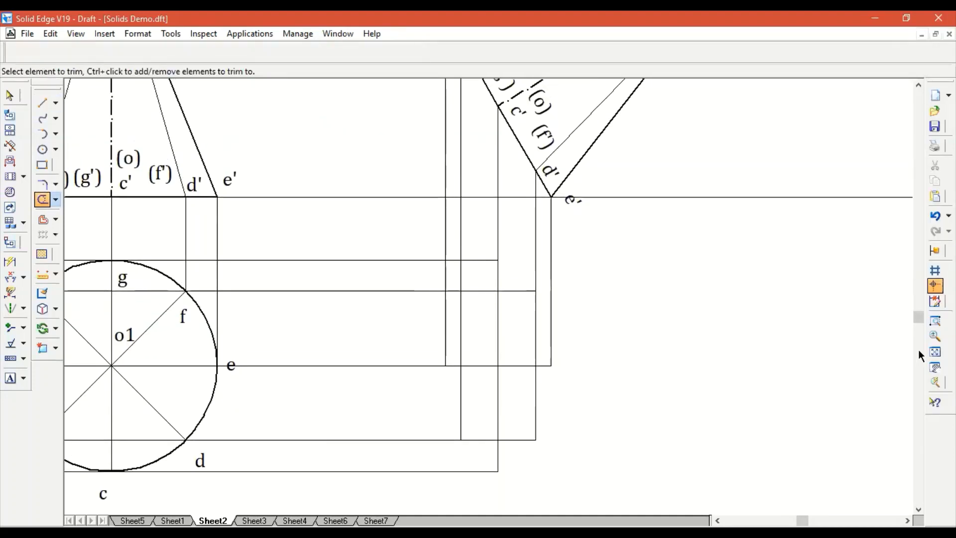
pyautogui.click(934, 351)
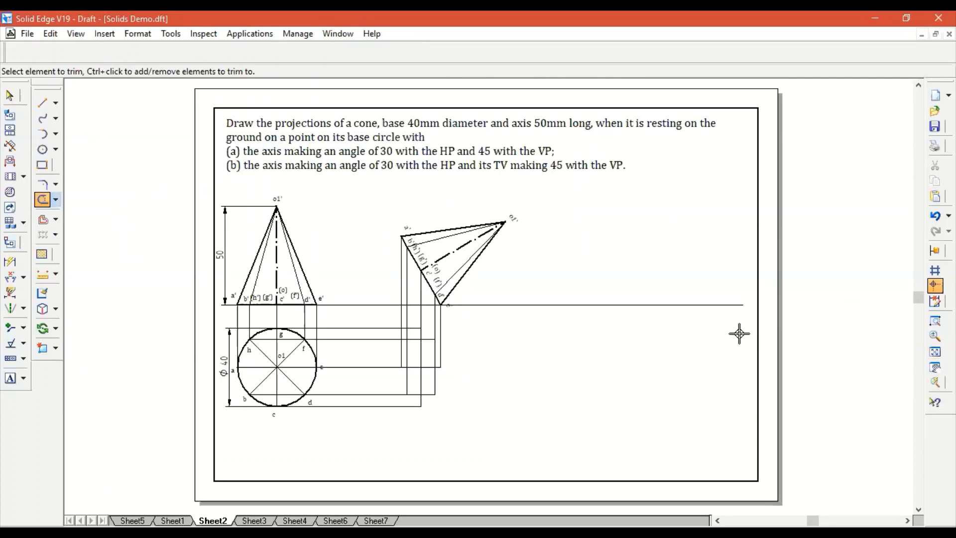
# Step: Project o1' of the tilted cone down to the centre level and draw a horizontal line across to e
pyautogui.click(42, 102)
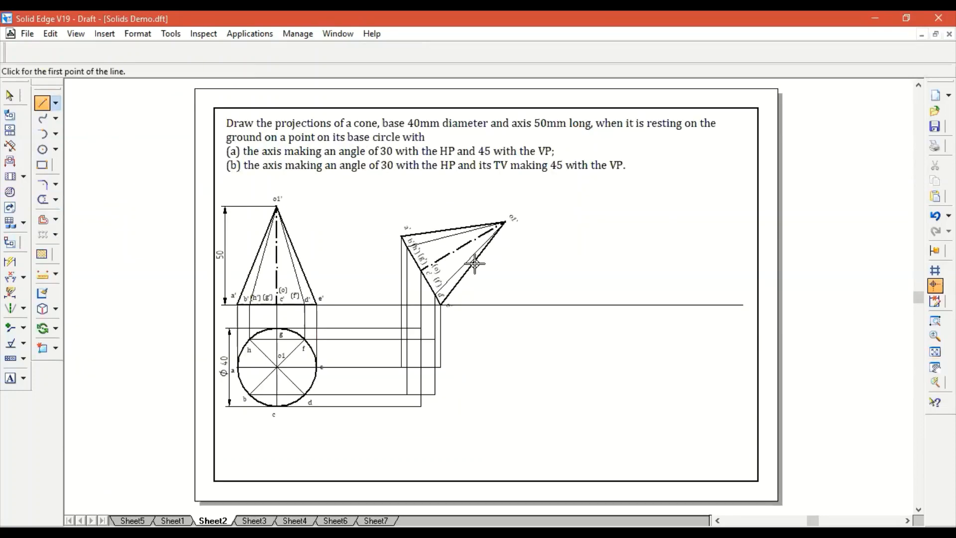
pyautogui.click(504, 223)
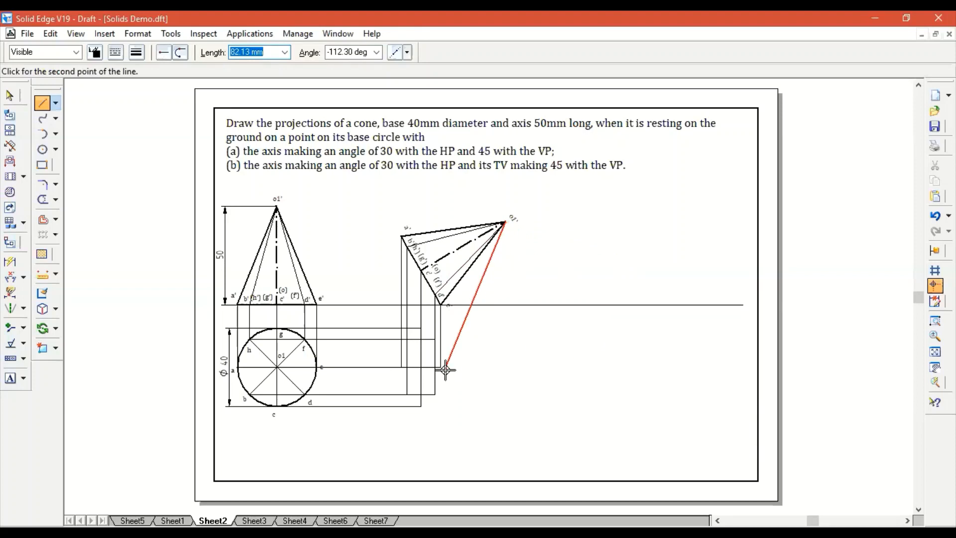
pyautogui.click(506, 367)
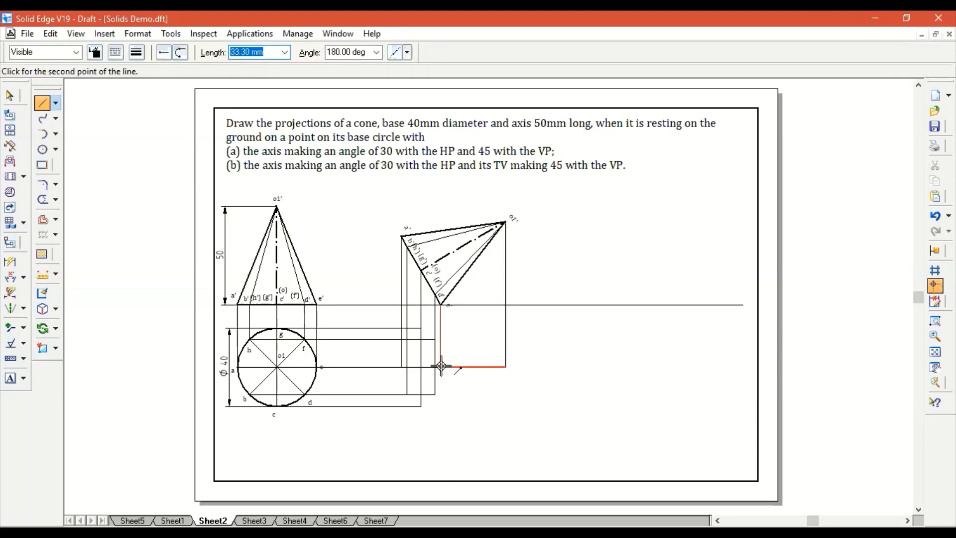
pyautogui.click(441, 367)
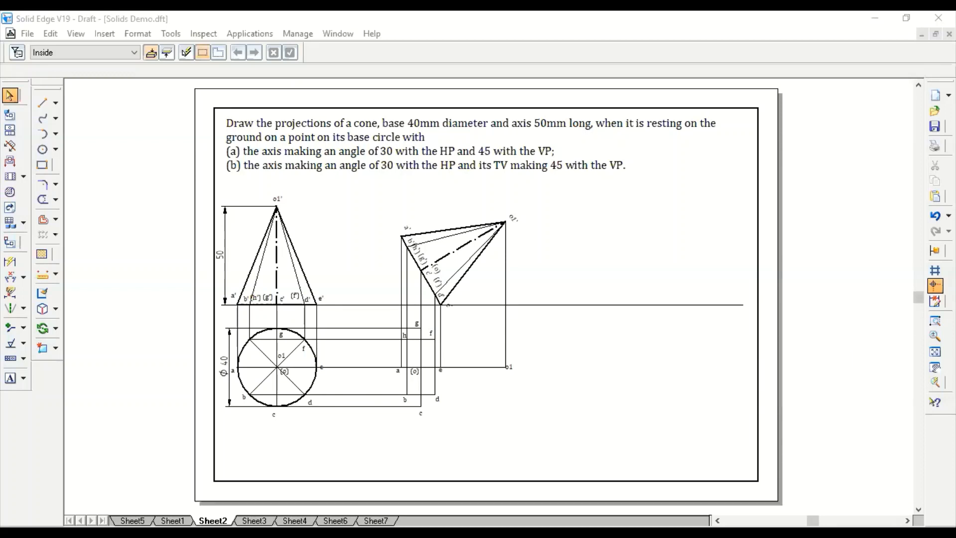
# Step: Draw an ellipse by centre point at (o), with its primary axis ending at g and its secondary axis ending at e
pyautogui.click(934, 320)
pyautogui.click(355, 201)
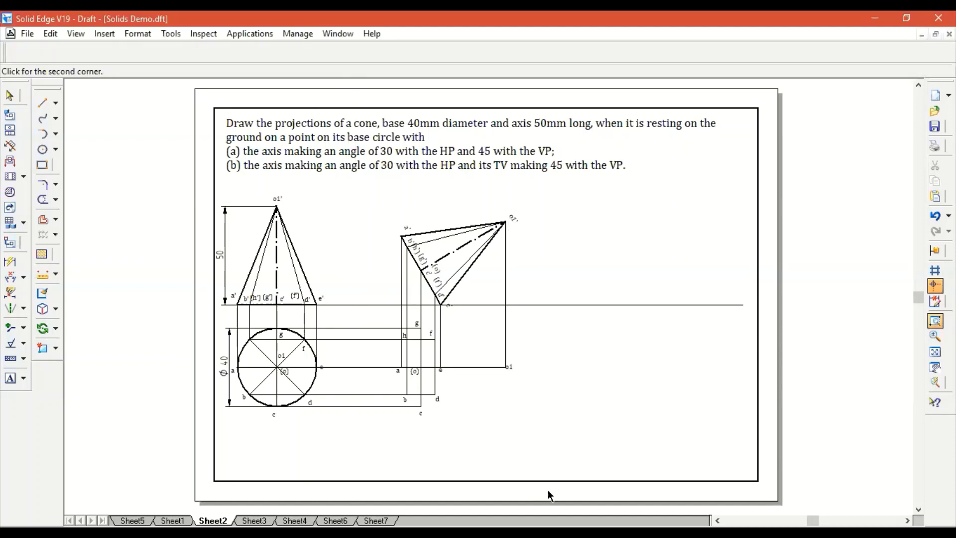
pyautogui.click(553, 462)
pyautogui.press('Escape')
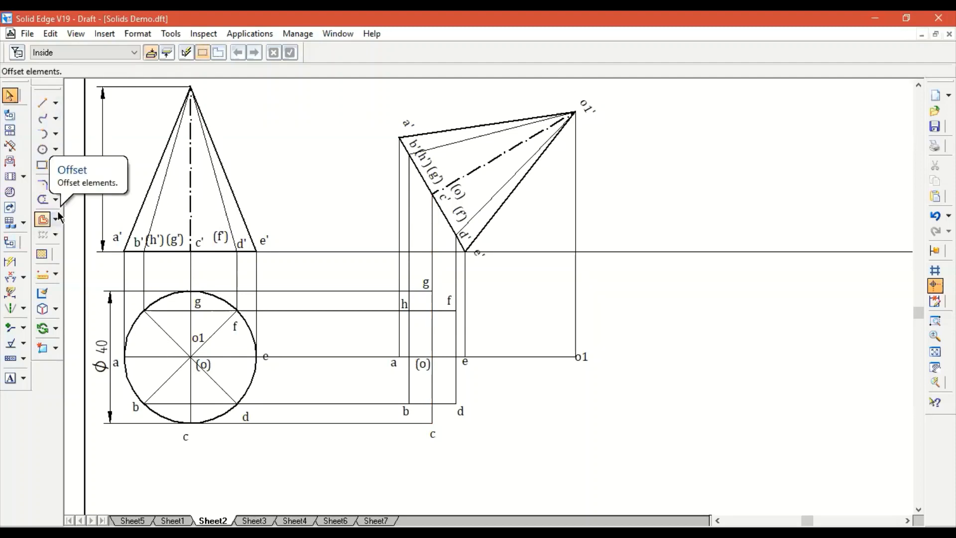
pyautogui.click(55, 151)
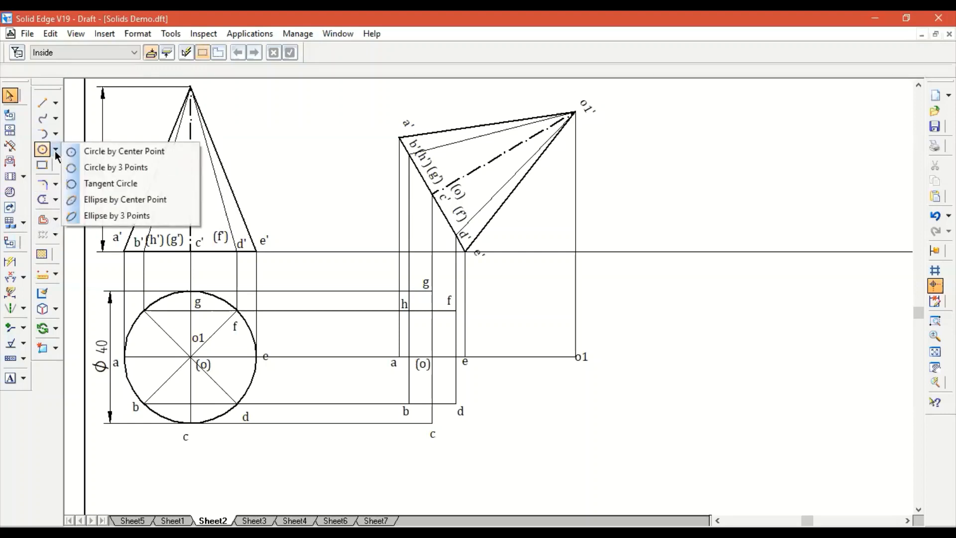
pyautogui.click(127, 200)
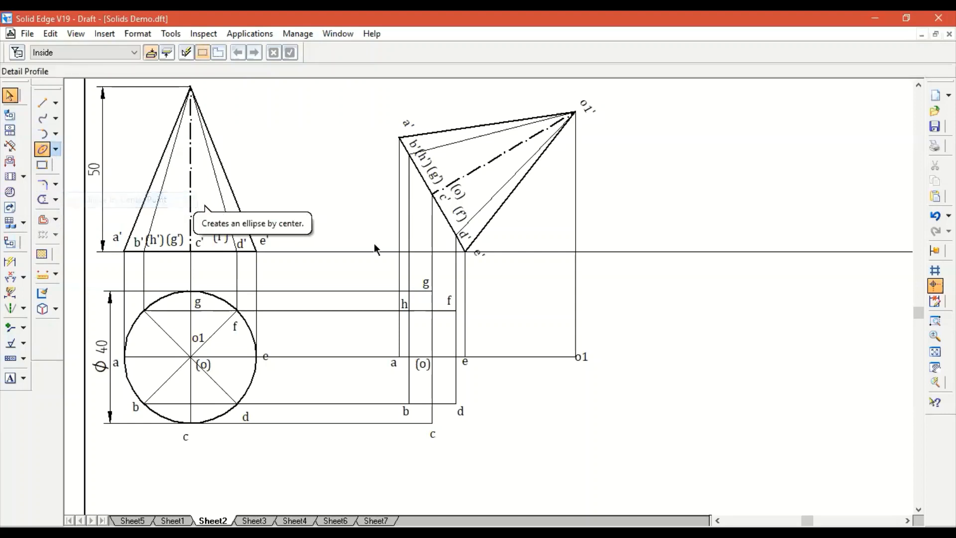
pyautogui.click(432, 357)
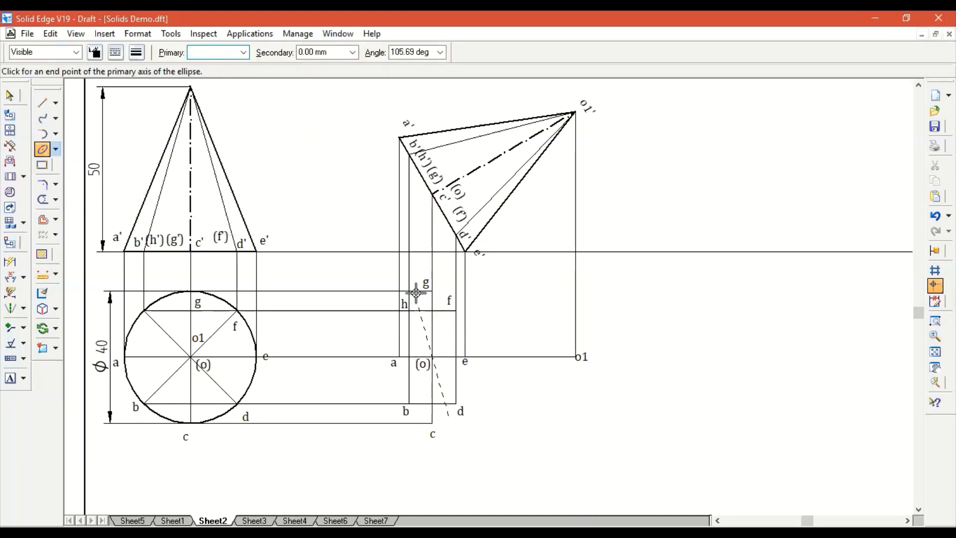
pyautogui.click(431, 291)
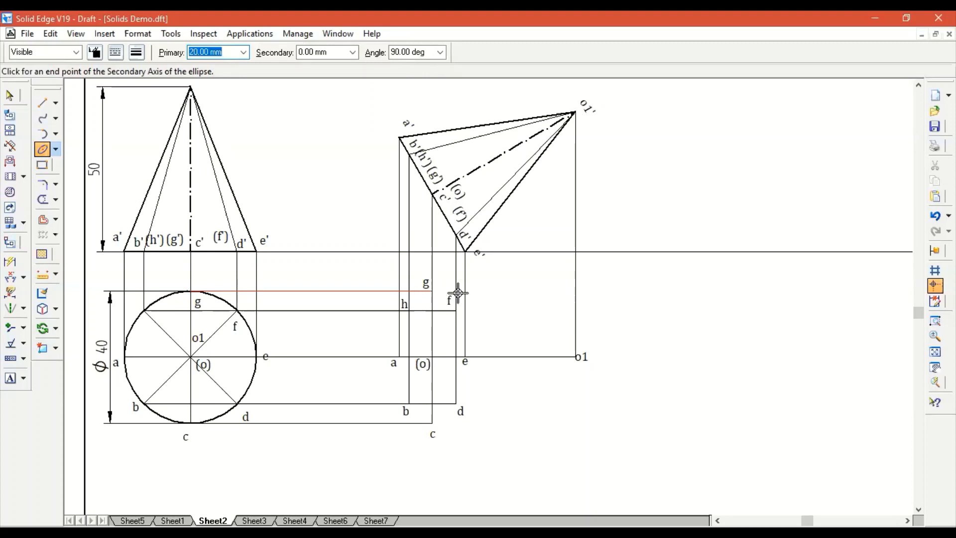
pyautogui.click(465, 358)
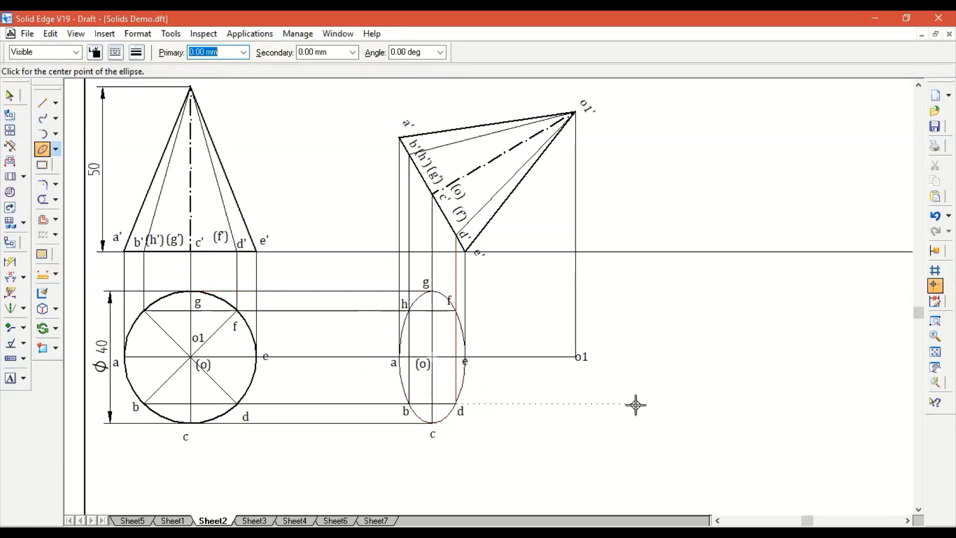
pyautogui.press('Escape')
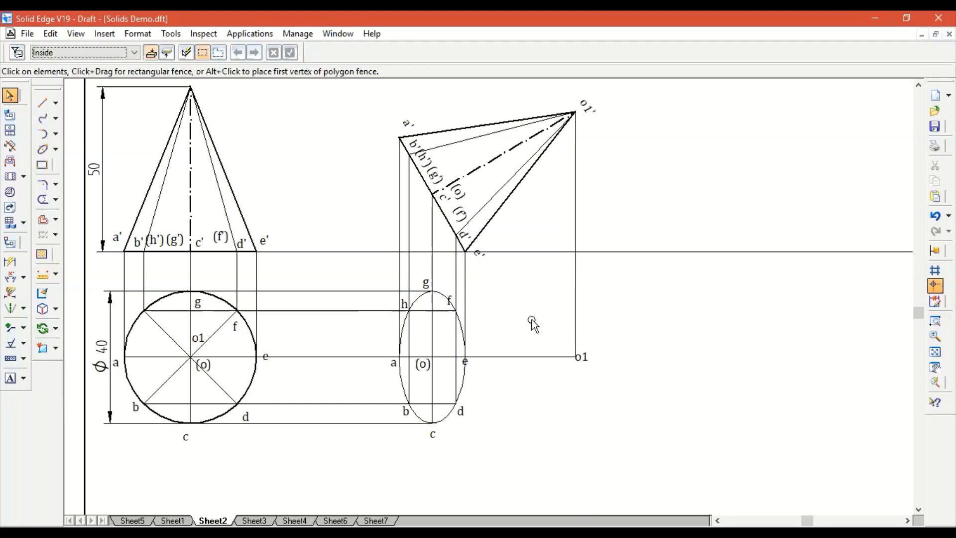
# Step: Draw two 0.50 mm wide lines from o1 tangent to the ellipse, one near g and one near c
pyautogui.click(42, 102)
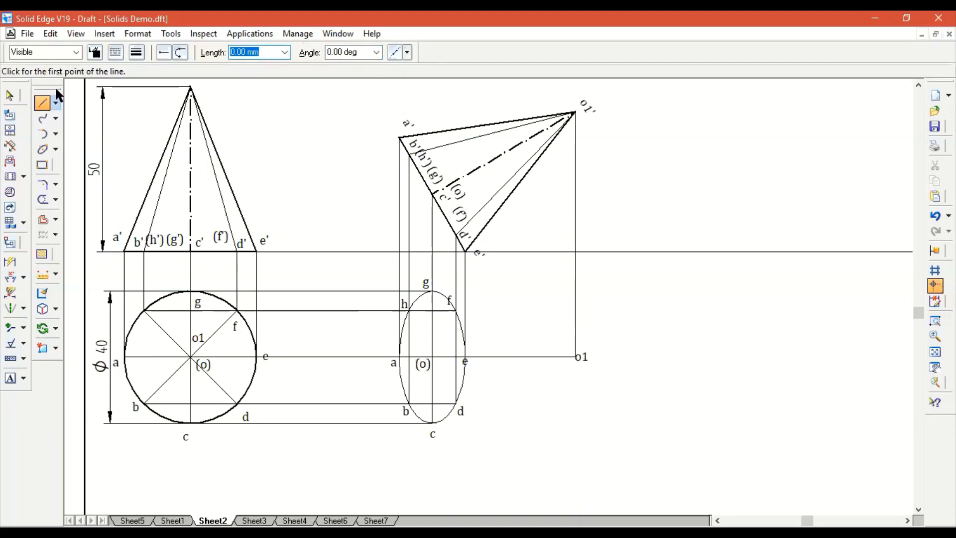
pyautogui.click(141, 54)
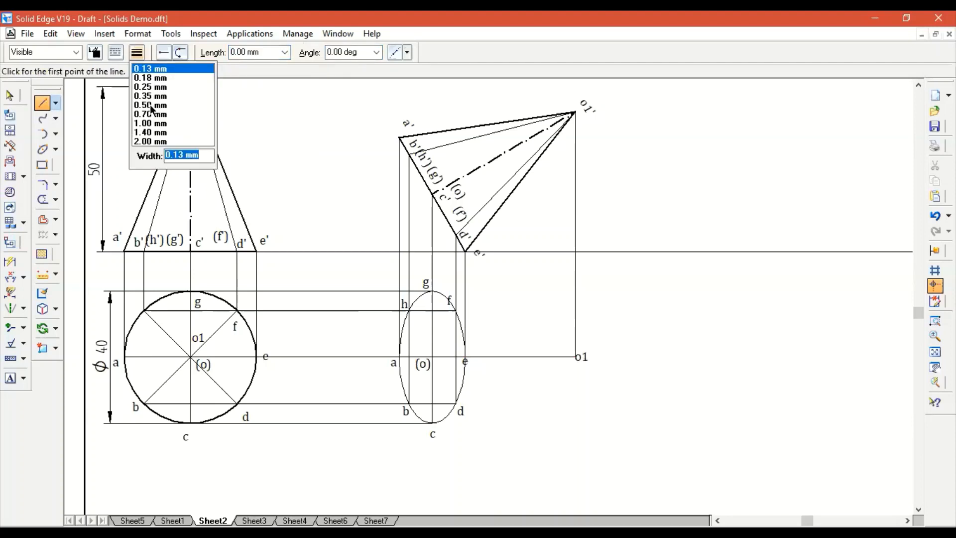
pyautogui.click(150, 104)
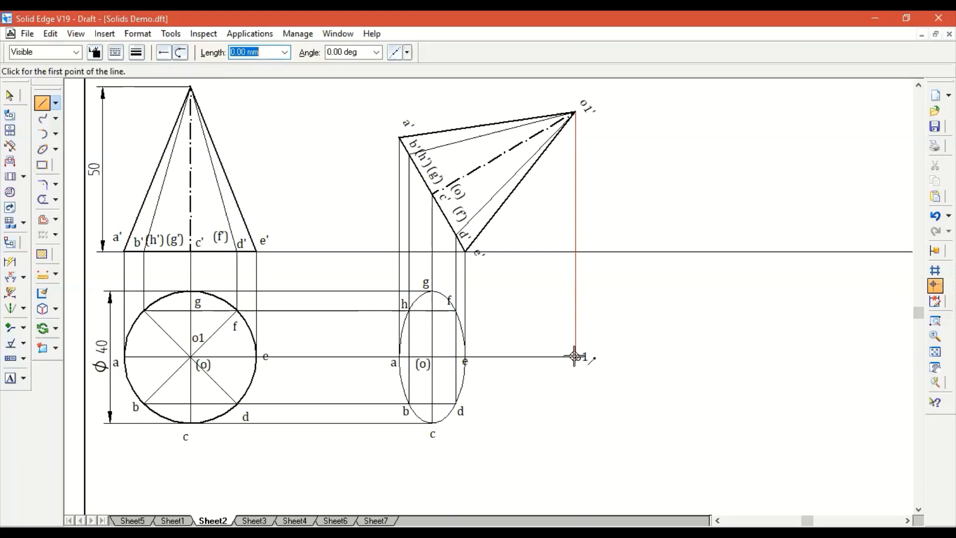
pyautogui.click(575, 357)
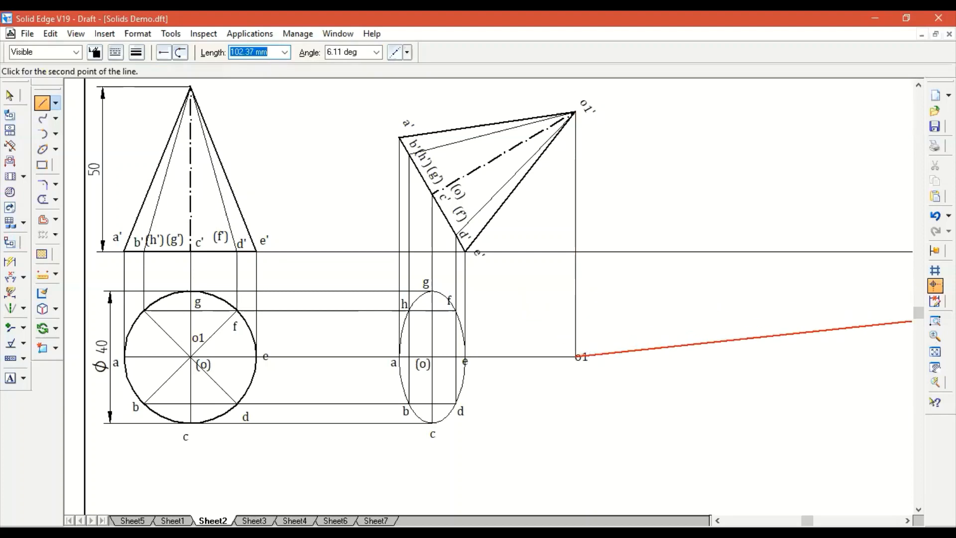
pyautogui.click(935, 320)
pyautogui.click(359, 273)
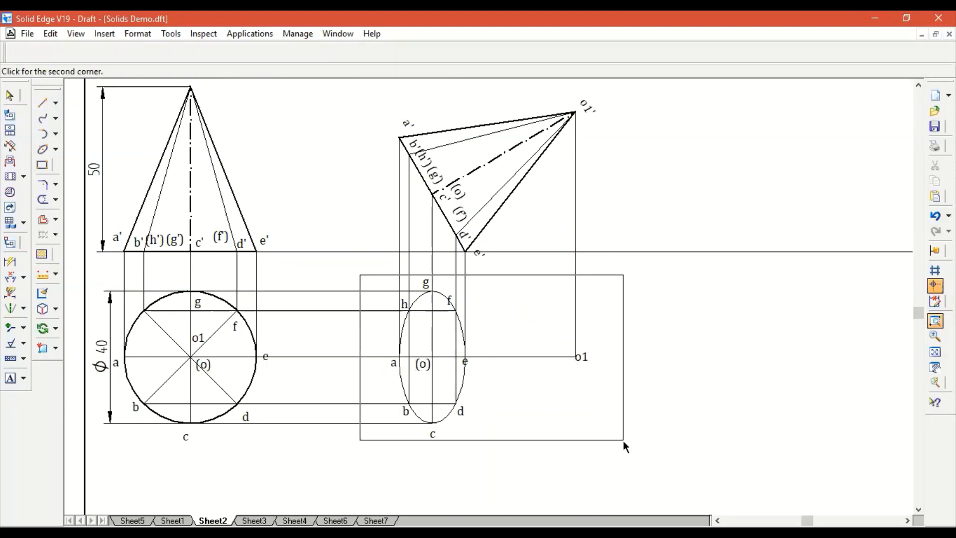
pyautogui.click(623, 440)
pyautogui.rightClick(589, 220)
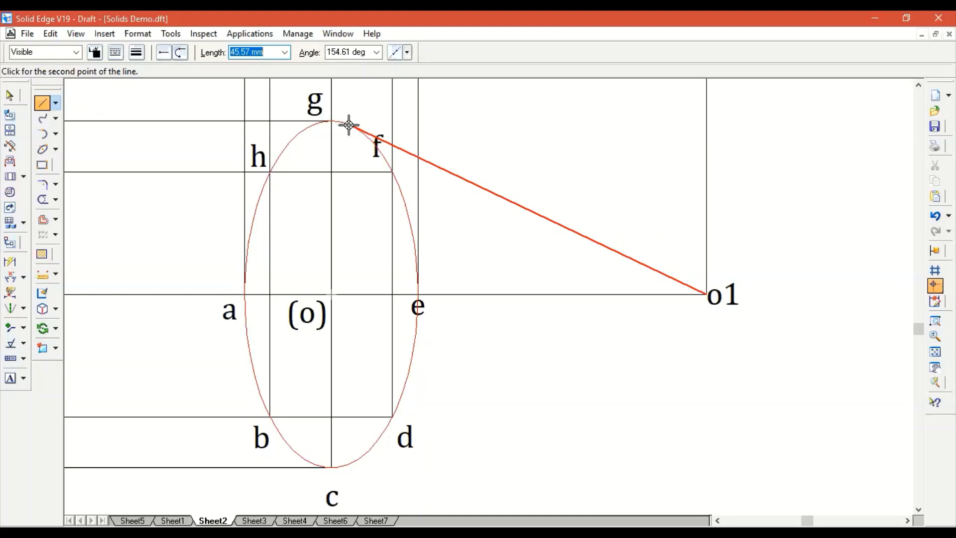
pyautogui.click(349, 125)
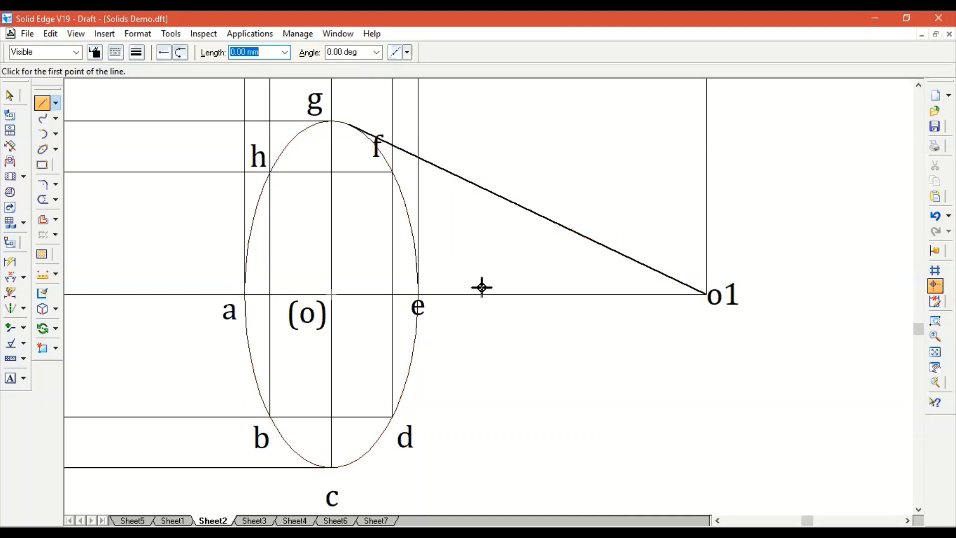
pyautogui.click(705, 293)
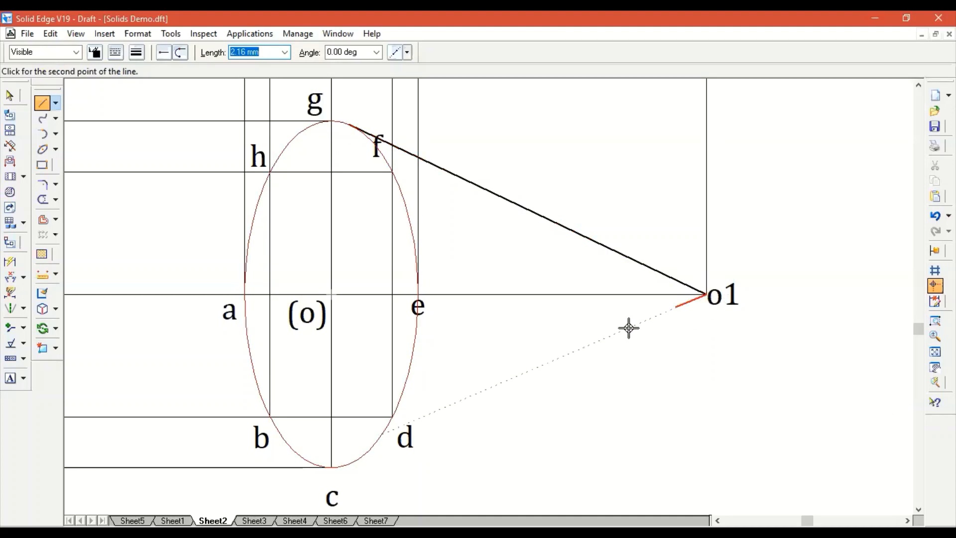
pyautogui.click(356, 462)
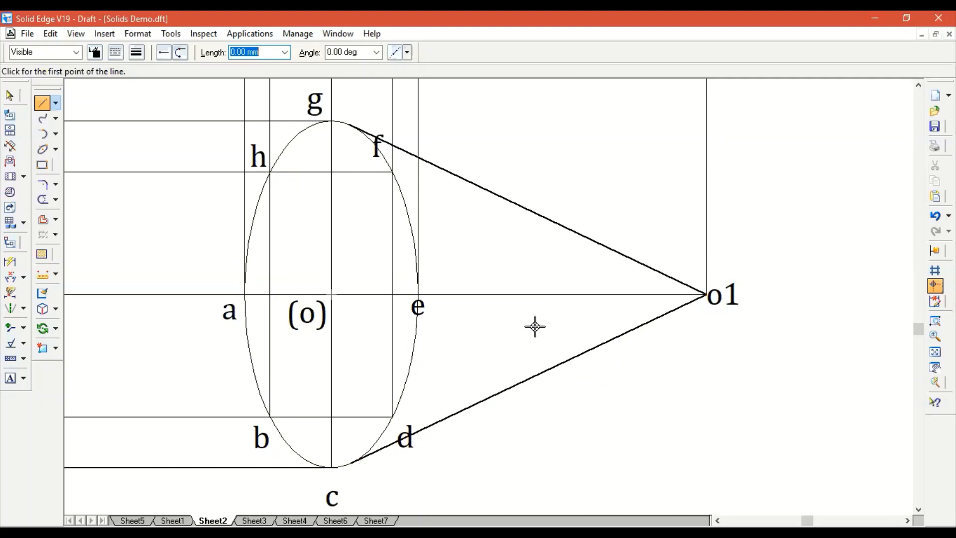
pyautogui.click(10, 95)
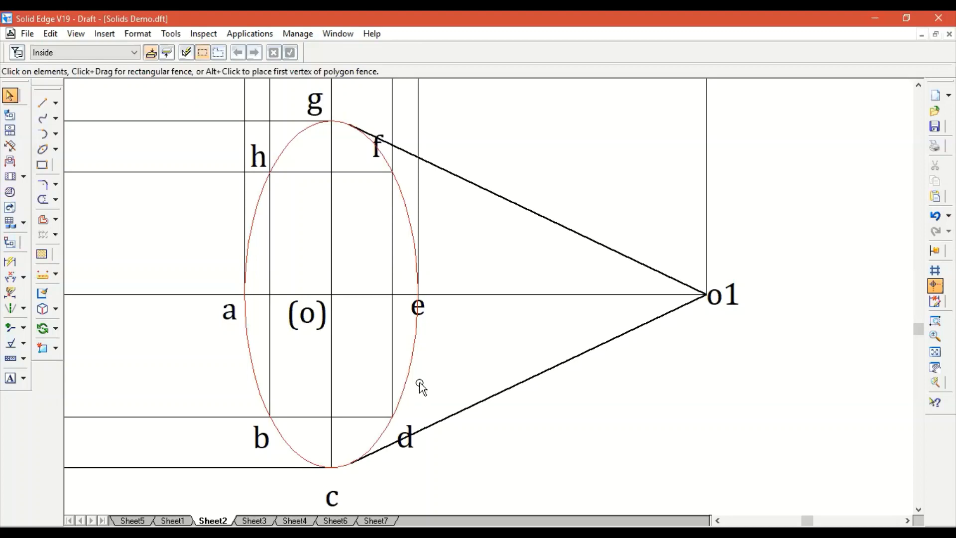
# Step: Examine the tilted cone's front view together with its newly drawn top view below
pyautogui.scroll(3, 448, 411)
pyautogui.scroll(3, 448, 411)
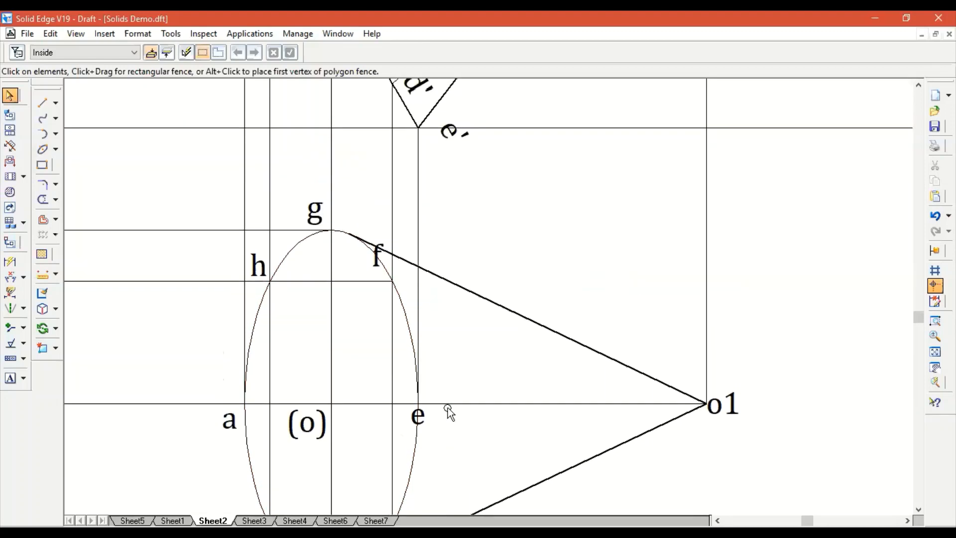
pyautogui.click(935, 351)
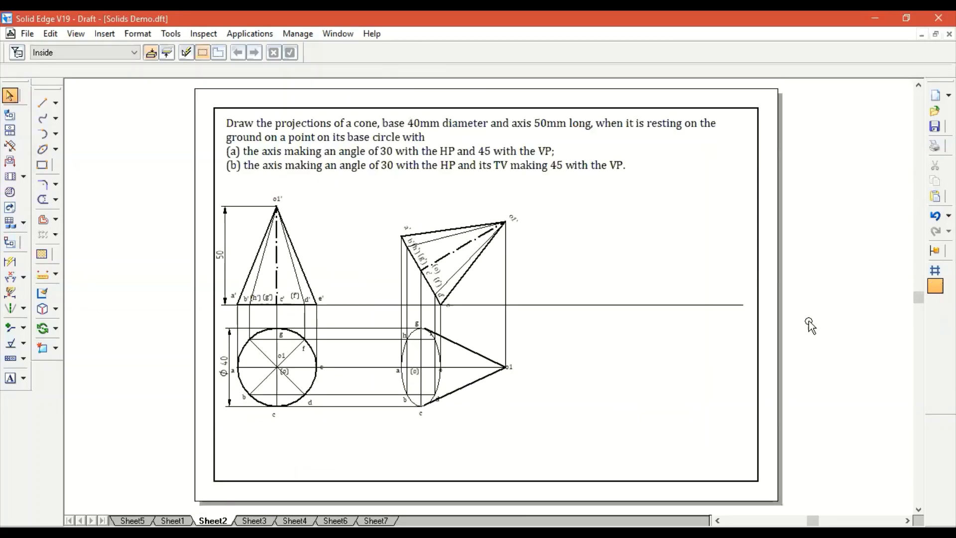
pyautogui.click(935, 320)
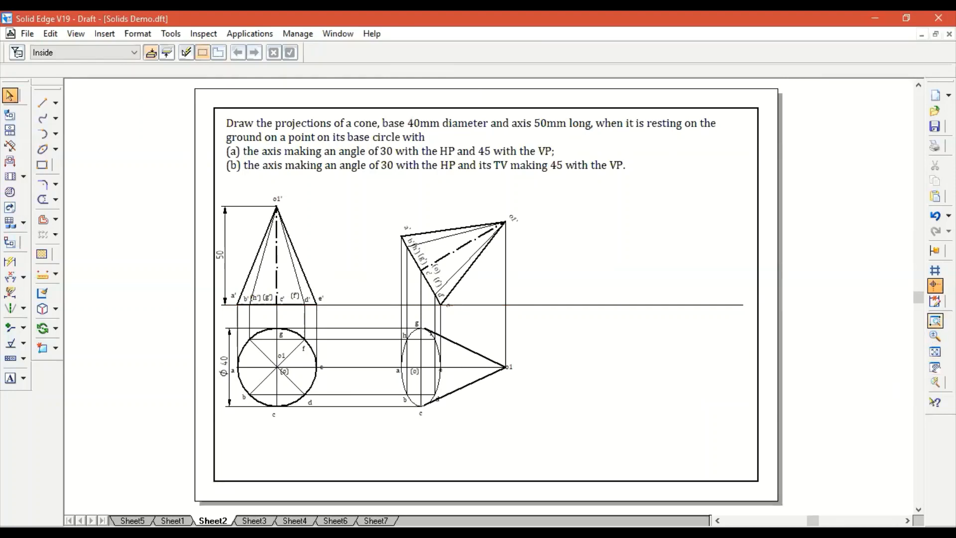
pyautogui.click(367, 200)
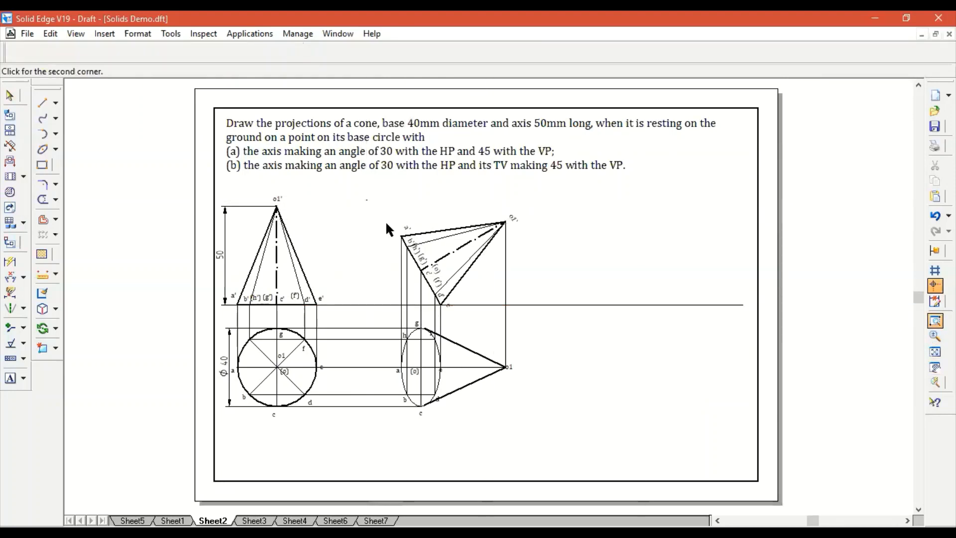
pyautogui.click(543, 432)
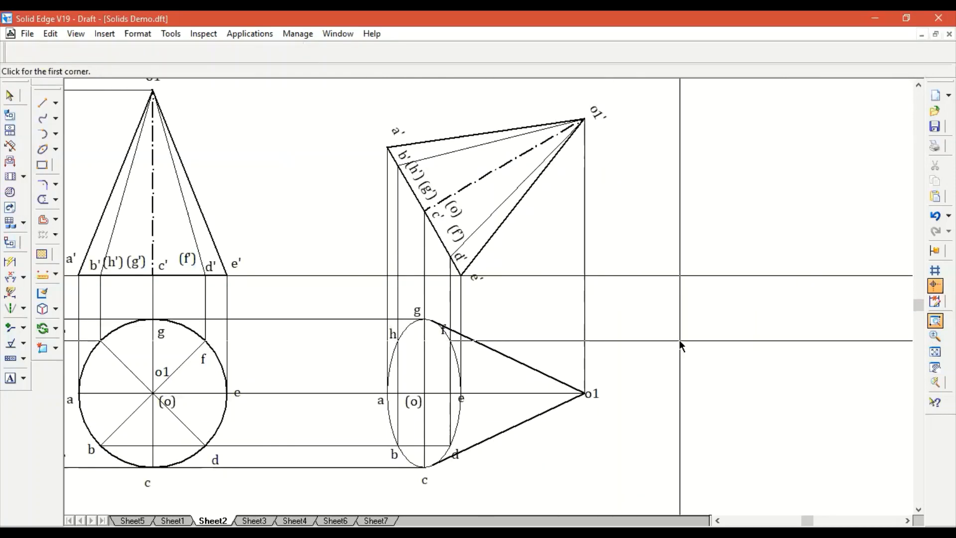
pyautogui.press('Escape')
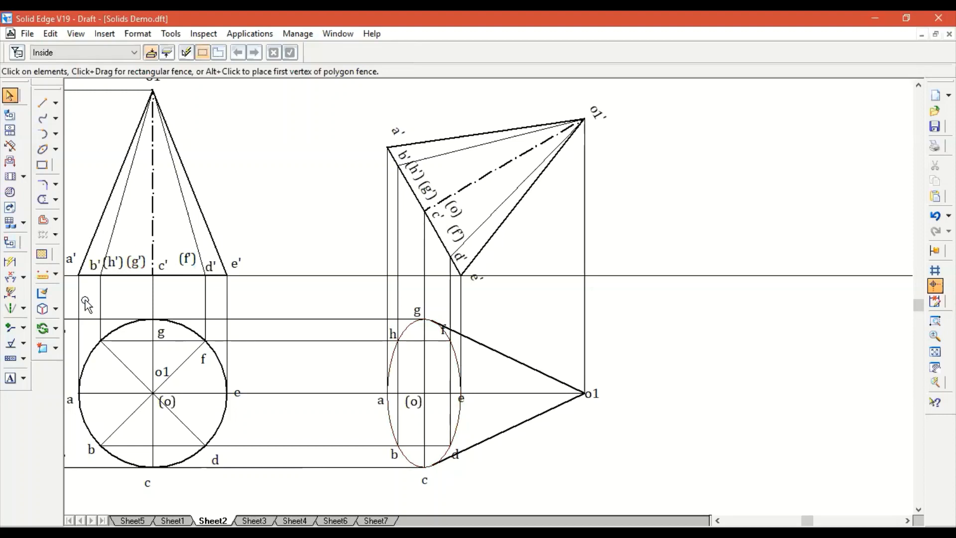
# Step: Split the ellipse at the two points where the tangent lines from o1 touch it, near g and near c
pyautogui.click(58, 336)
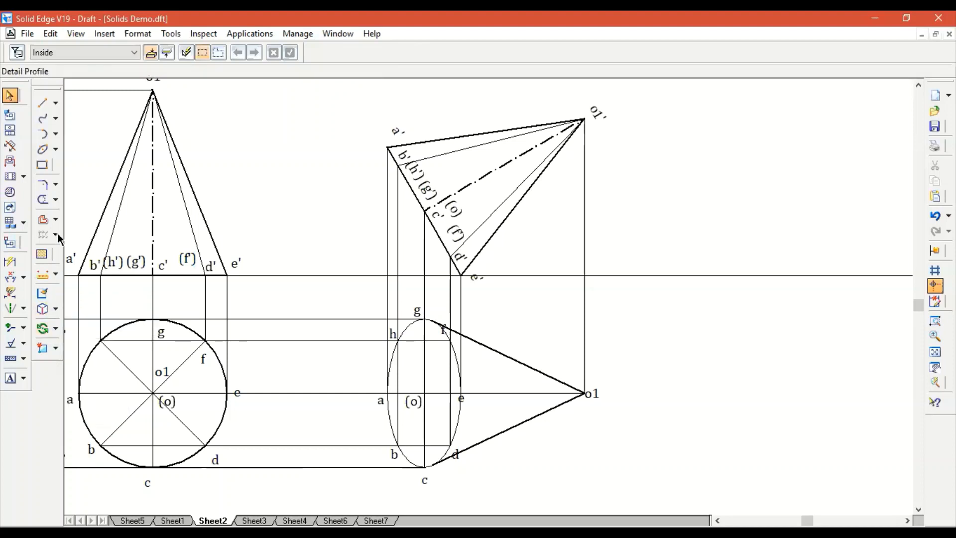
pyautogui.click(56, 204)
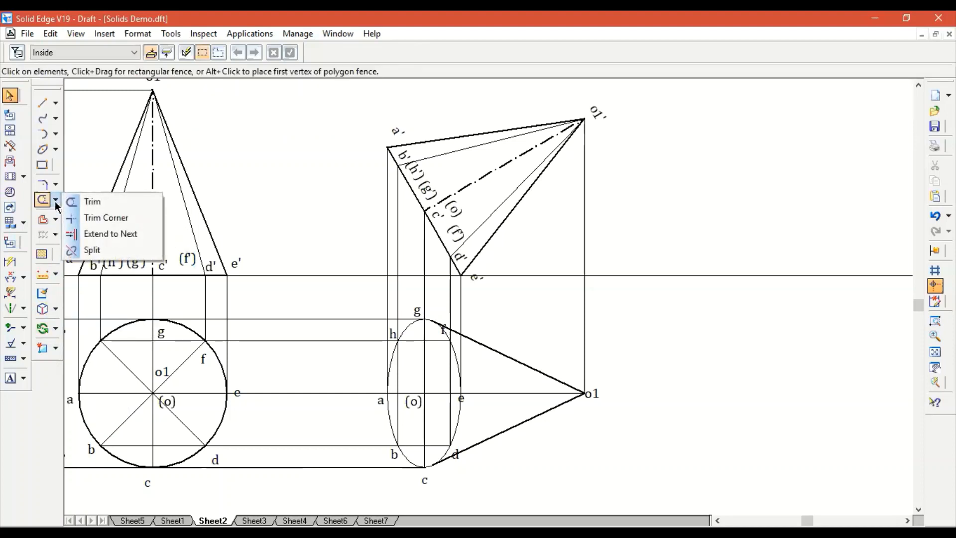
pyautogui.click(80, 249)
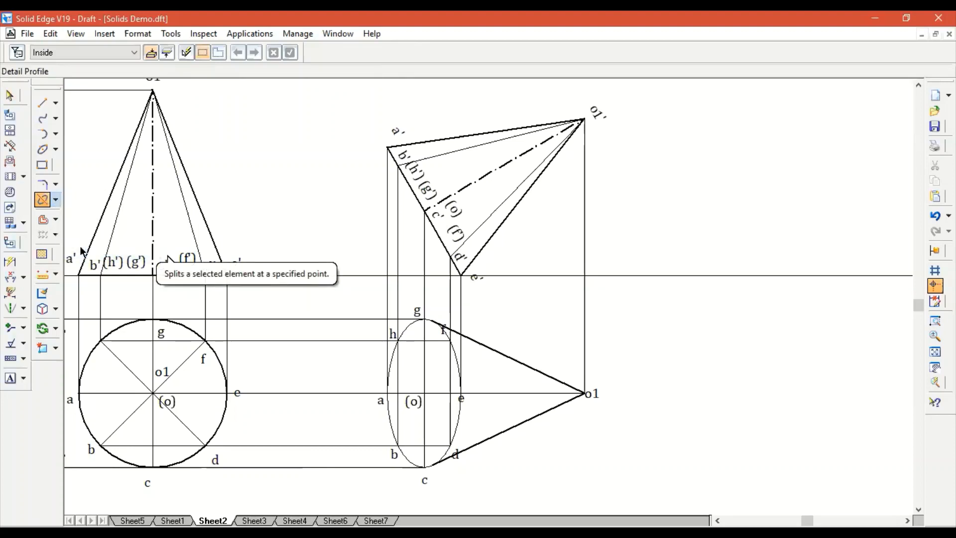
pyautogui.click(403, 331)
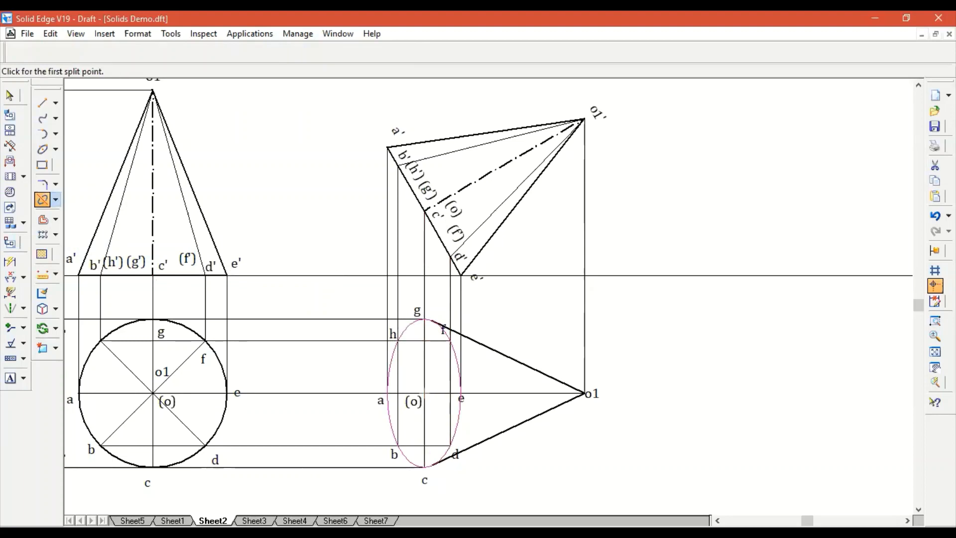
pyautogui.click(935, 320)
pyautogui.click(348, 301)
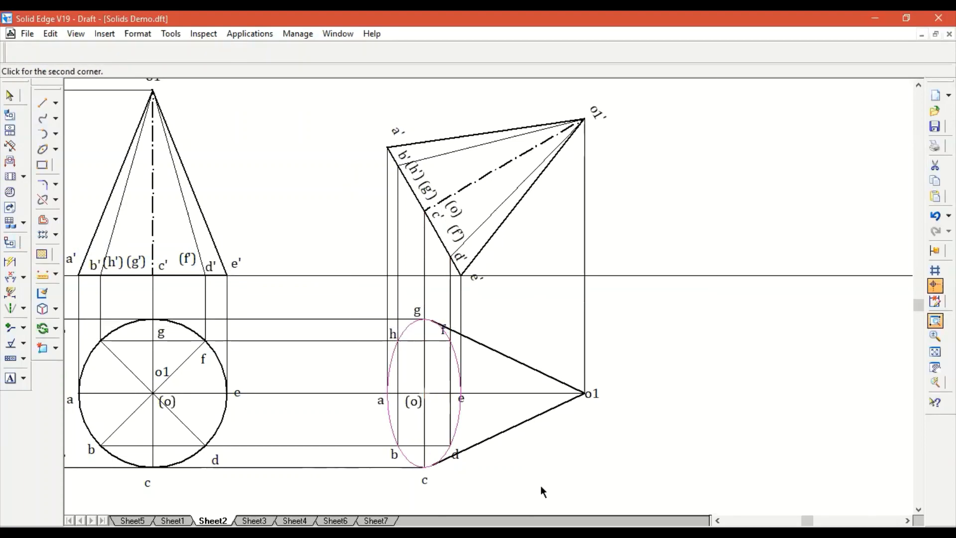
pyautogui.click(644, 492)
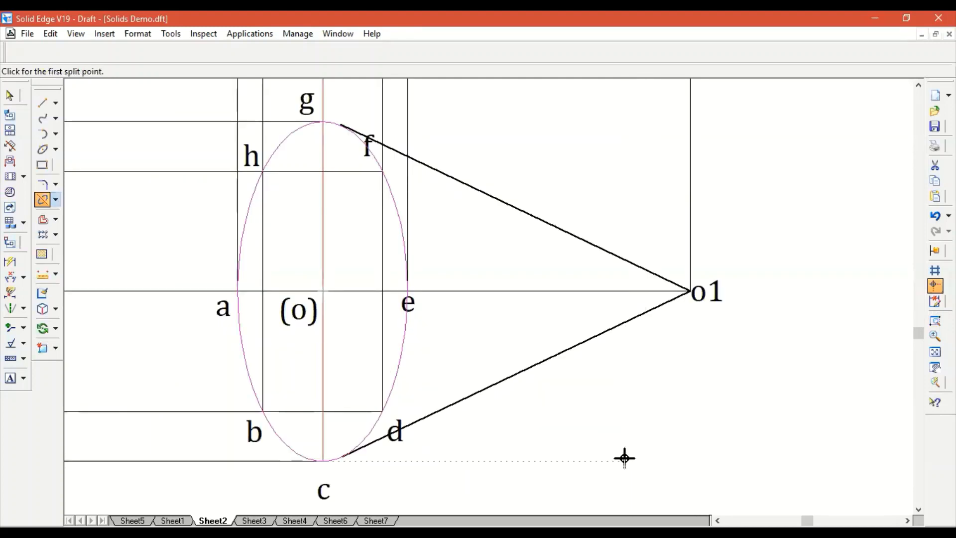
pyautogui.click(338, 124)
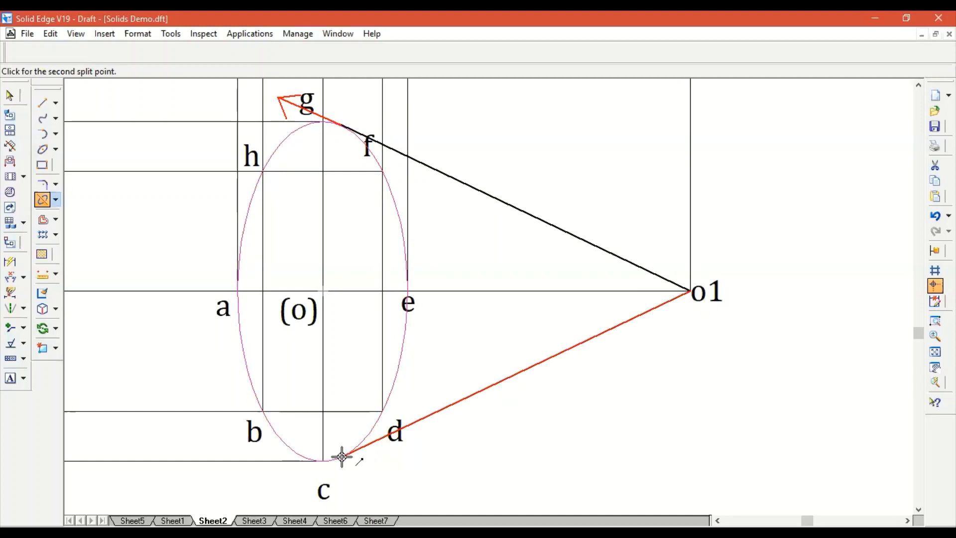
pyautogui.click(433, 452)
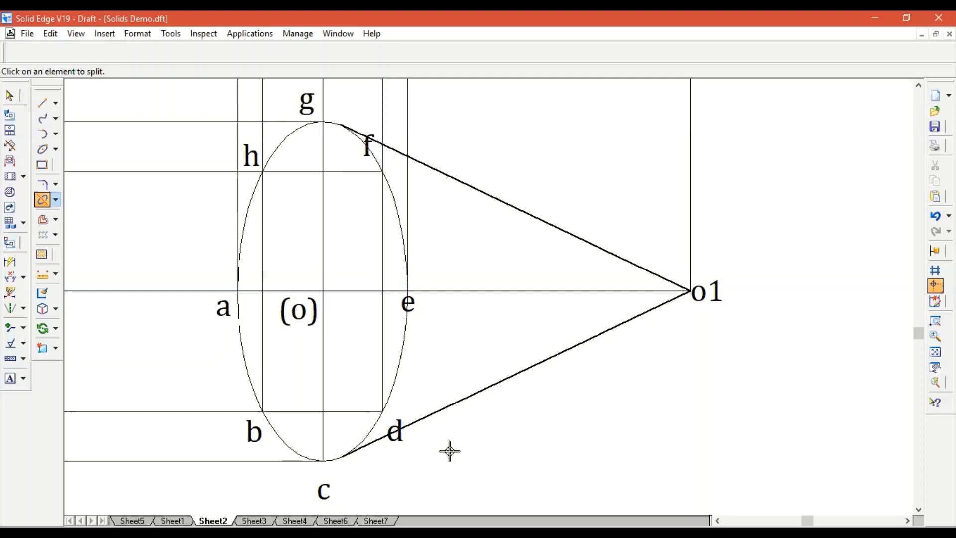
pyautogui.press('Escape')
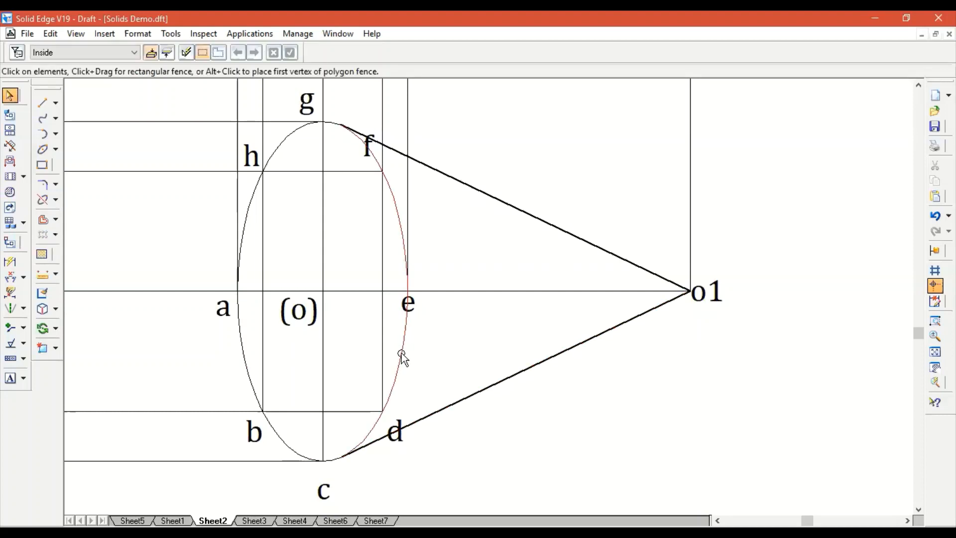
pyautogui.click(401, 354)
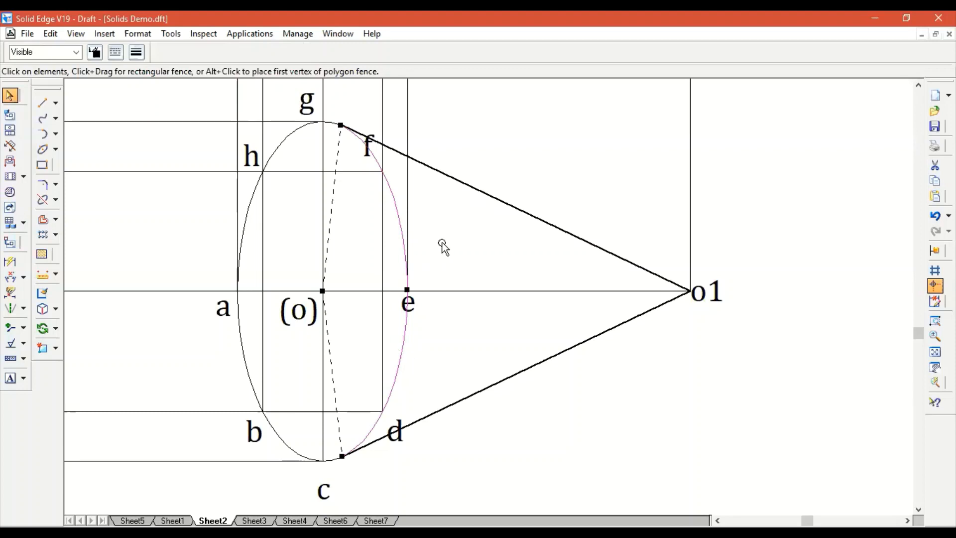
pyautogui.press('Escape')
# Step: Set the line width of the ellipse arc passing through h, a and b to 0.50 mm
pyautogui.click(295, 141)
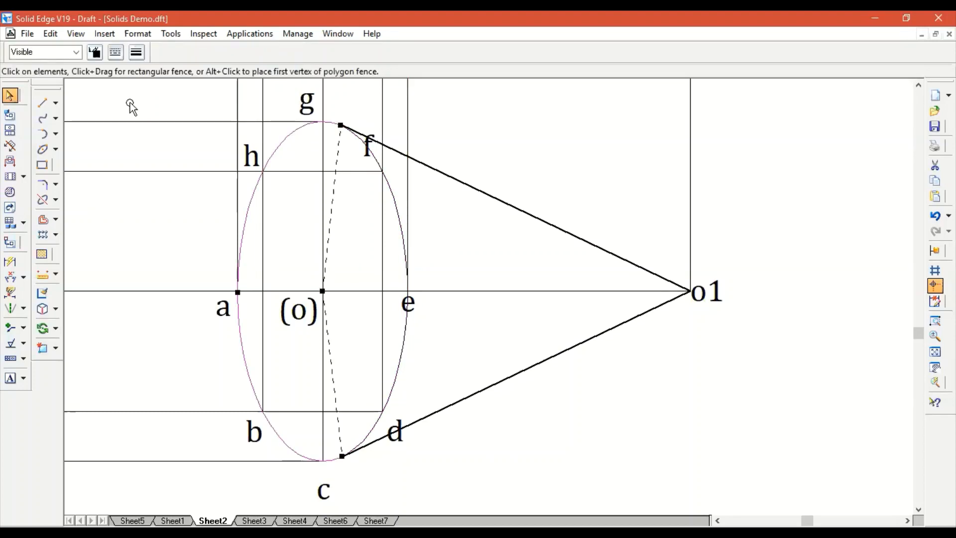
pyautogui.click(133, 53)
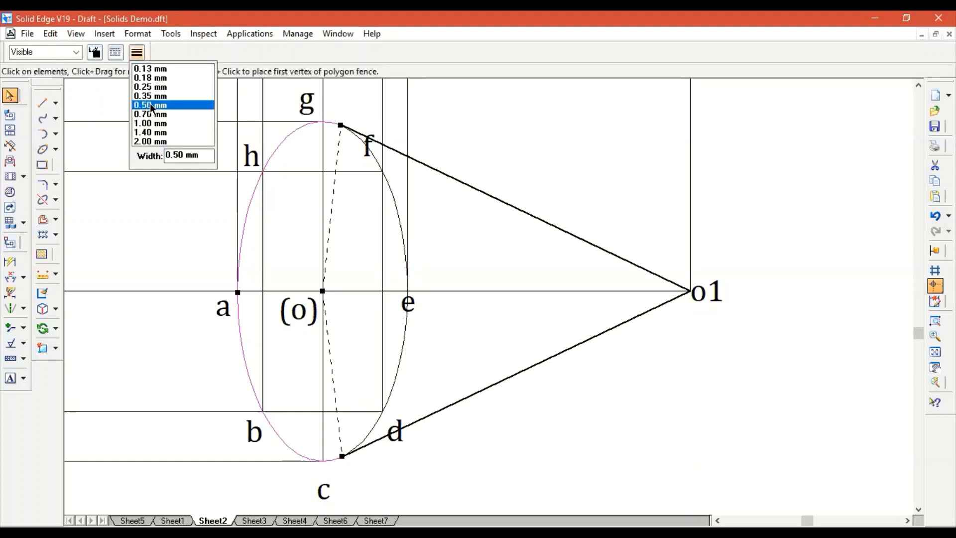
pyautogui.click(151, 105)
pyautogui.click(437, 229)
# Step: Give the ellipse arc through f, e and d a 0.50 mm line width and a dashed line type
pyautogui.click(401, 227)
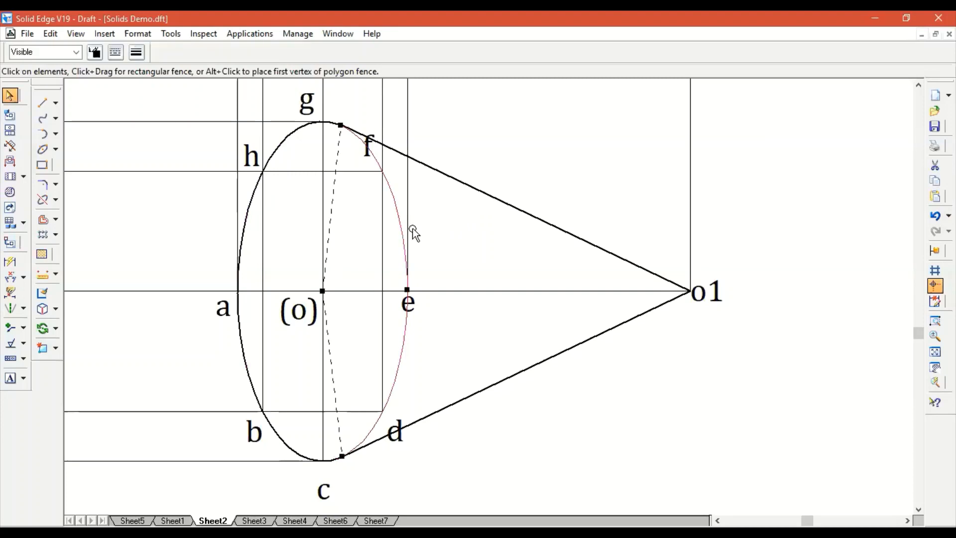
pyautogui.click(136, 52)
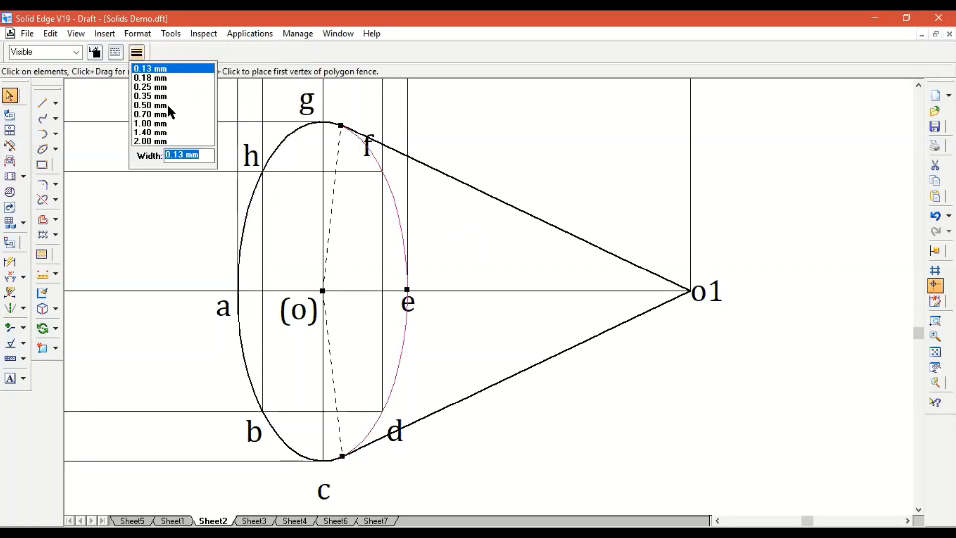
pyautogui.click(166, 102)
pyautogui.click(115, 52)
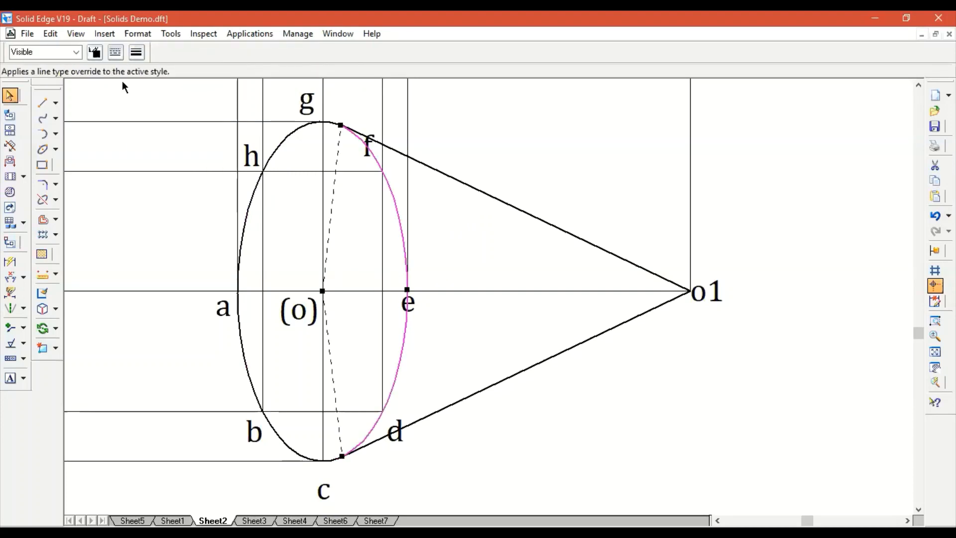
pyautogui.click(130, 79)
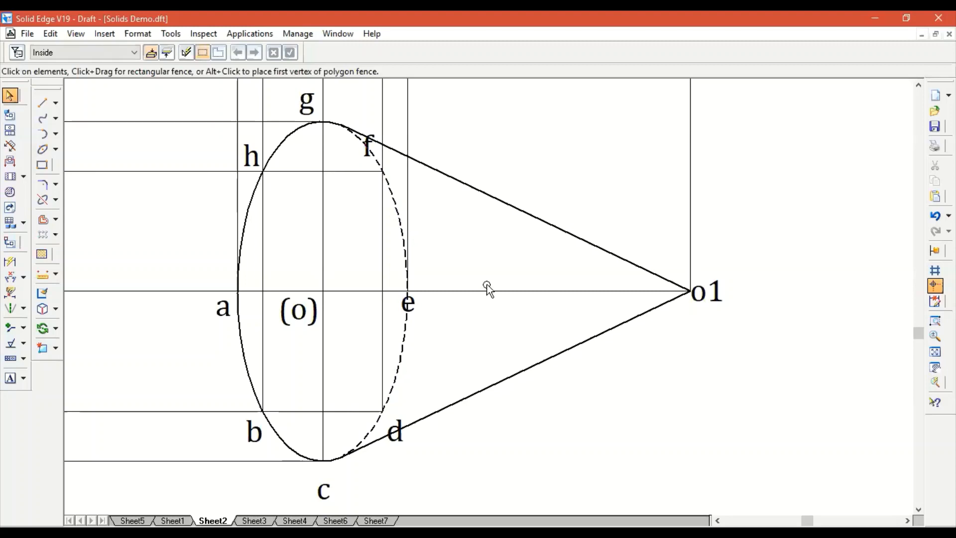
# Step: Examine the segments of the top view's horizontal centre line between a, e and o1
pyautogui.click(358, 289)
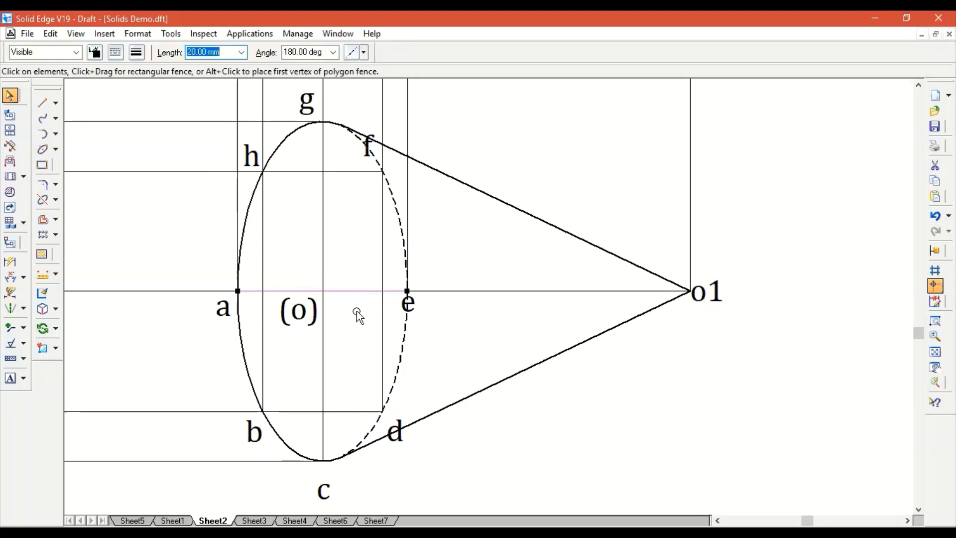
pyautogui.click(524, 290)
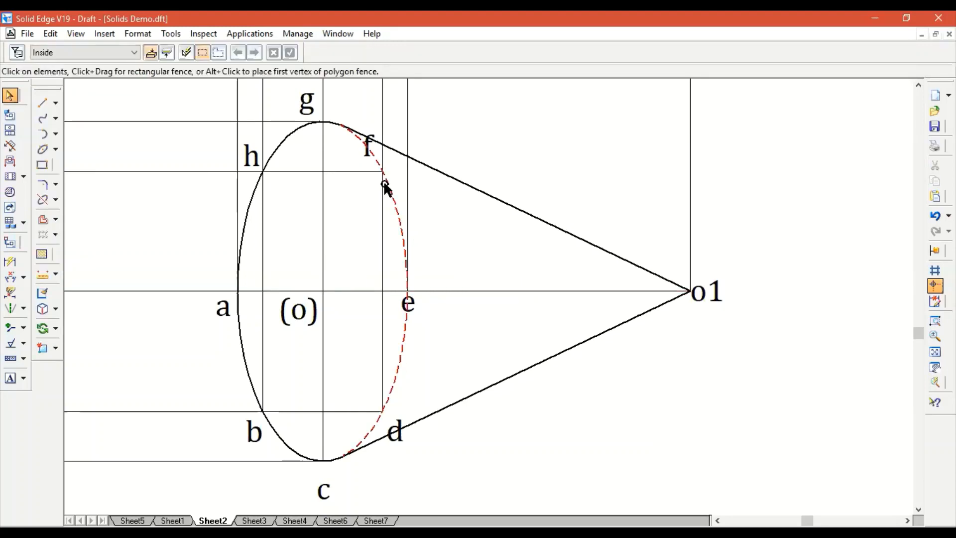
pyautogui.click(935, 352)
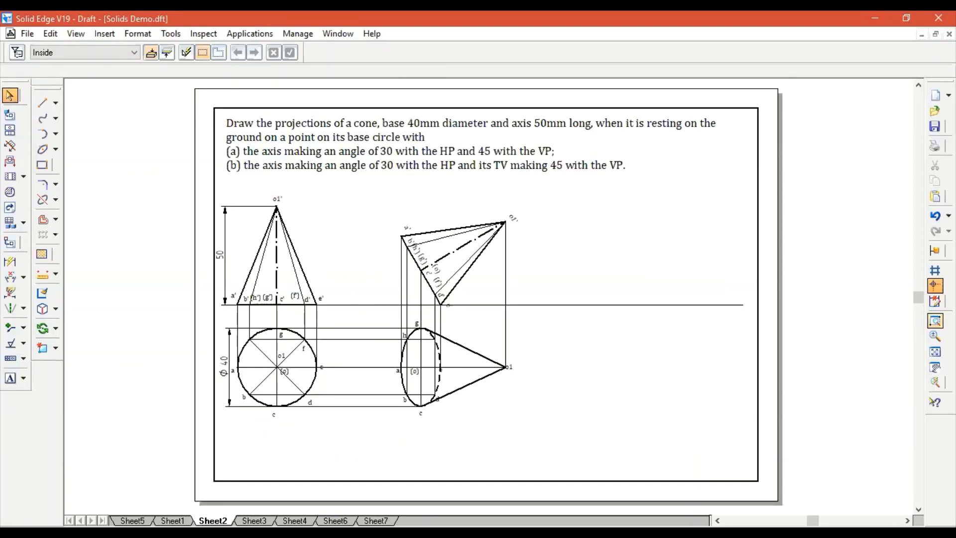
pyautogui.click(935, 320)
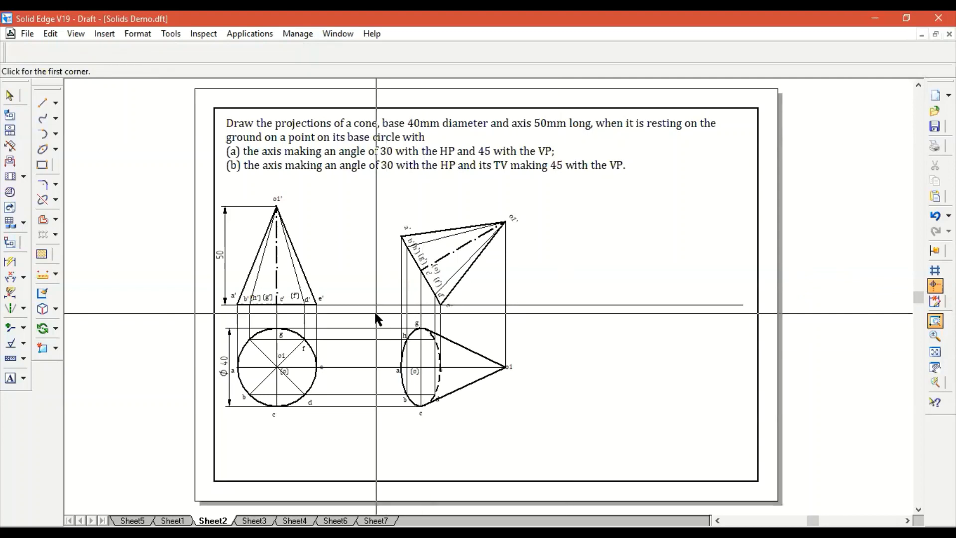
pyautogui.click(376, 314)
pyautogui.click(526, 423)
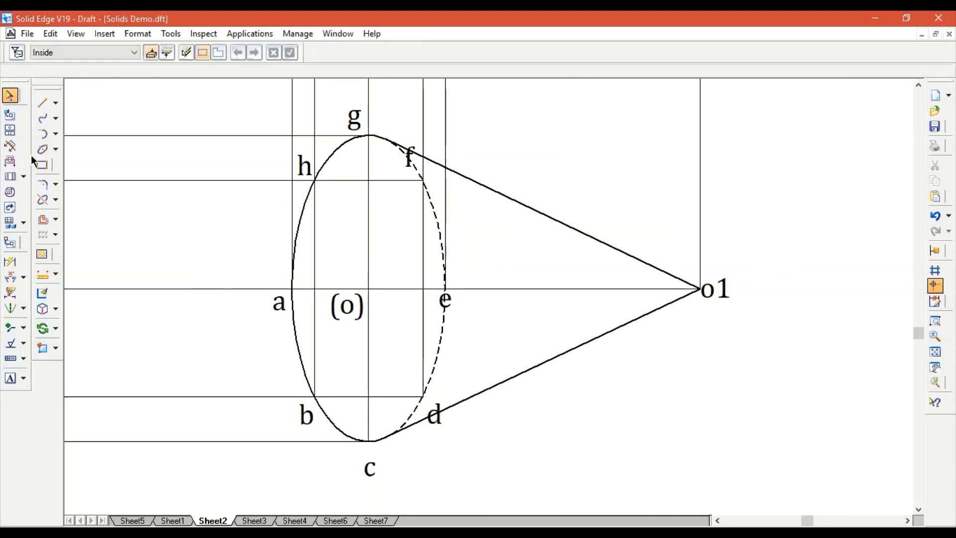
pyautogui.click(3, 95)
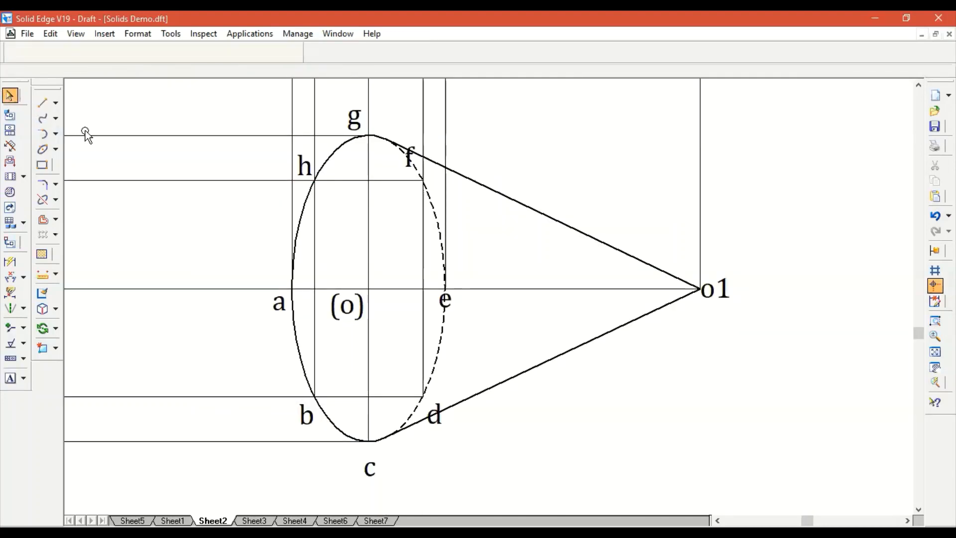
pyautogui.click(664, 291)
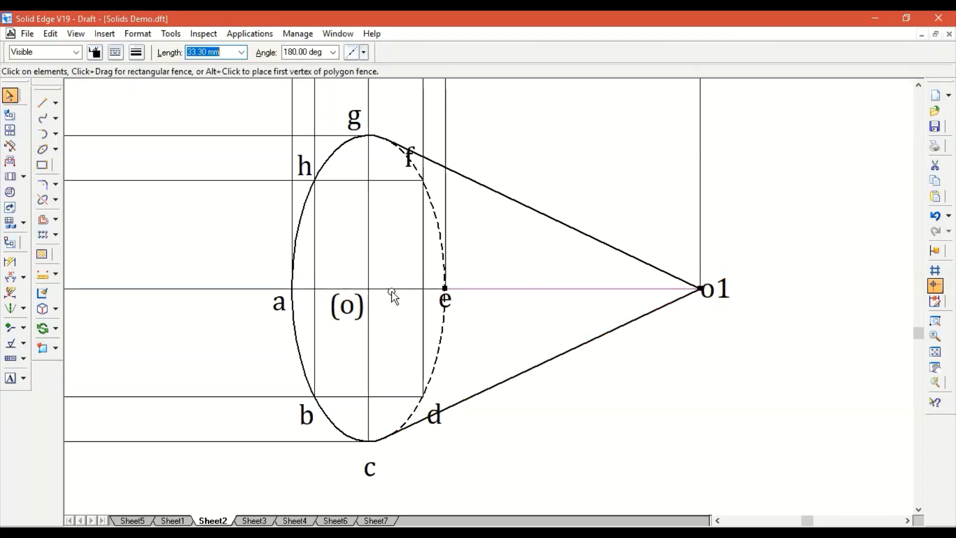
pyautogui.click(426, 290)
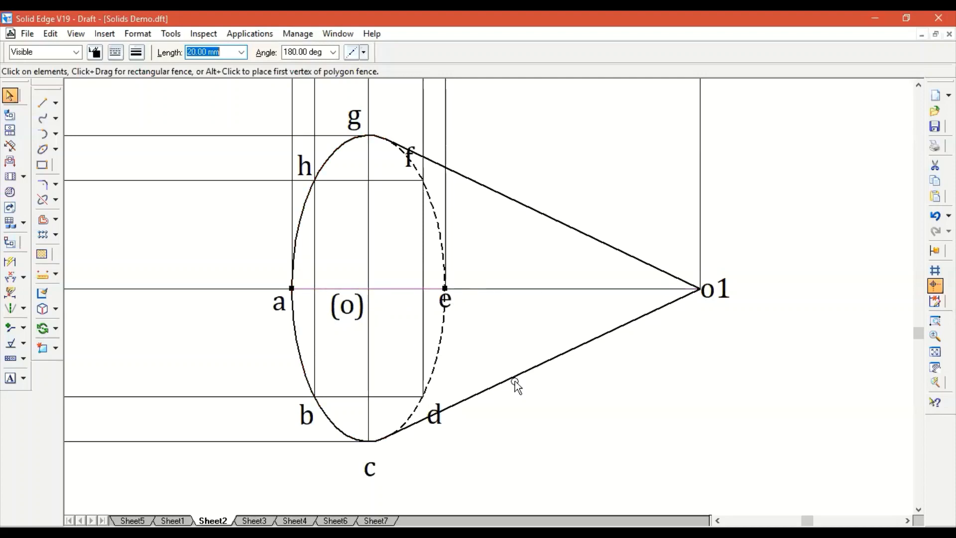
pyautogui.click(666, 438)
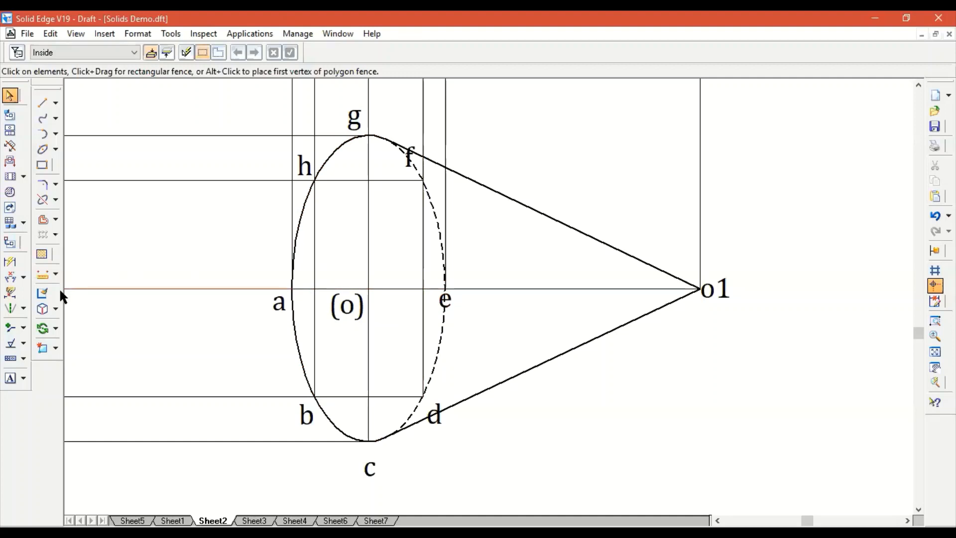
# Step: Split the horizontal line between a and e at the ellipse's centre (o)
pyautogui.click(43, 200)
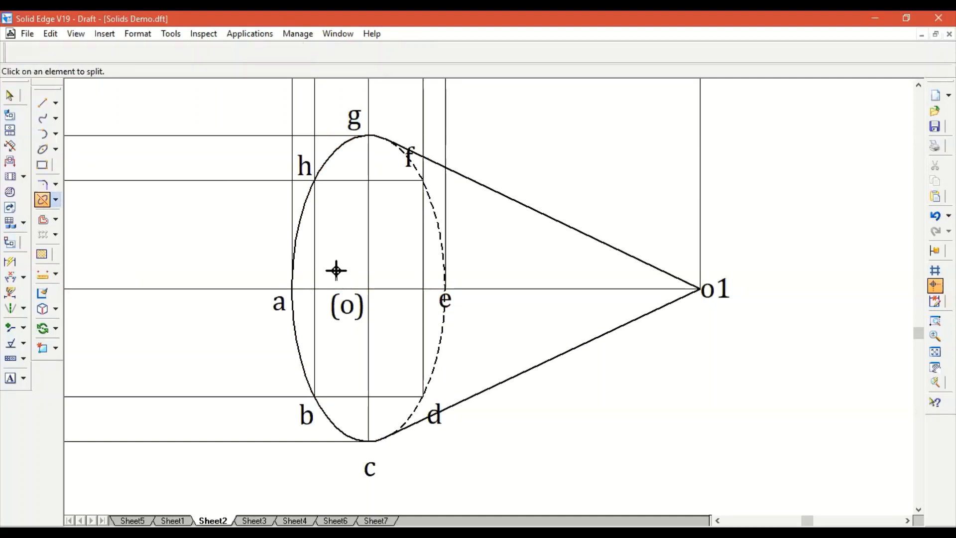
pyautogui.click(322, 287)
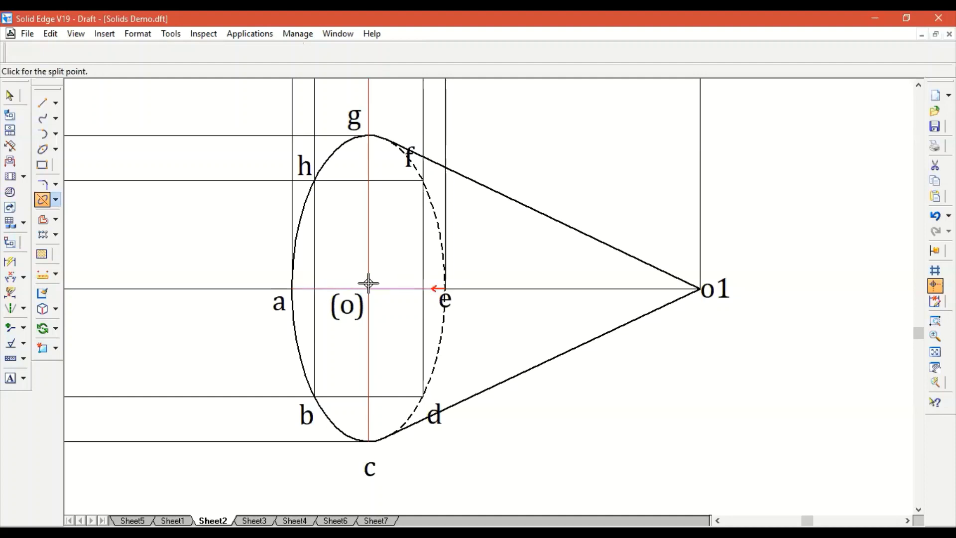
pyautogui.click(368, 288)
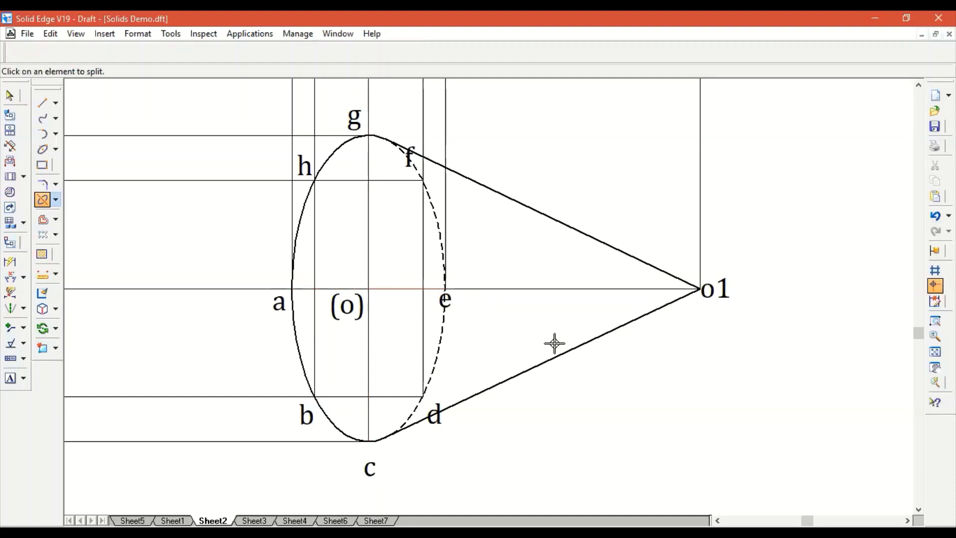
pyautogui.press('Escape')
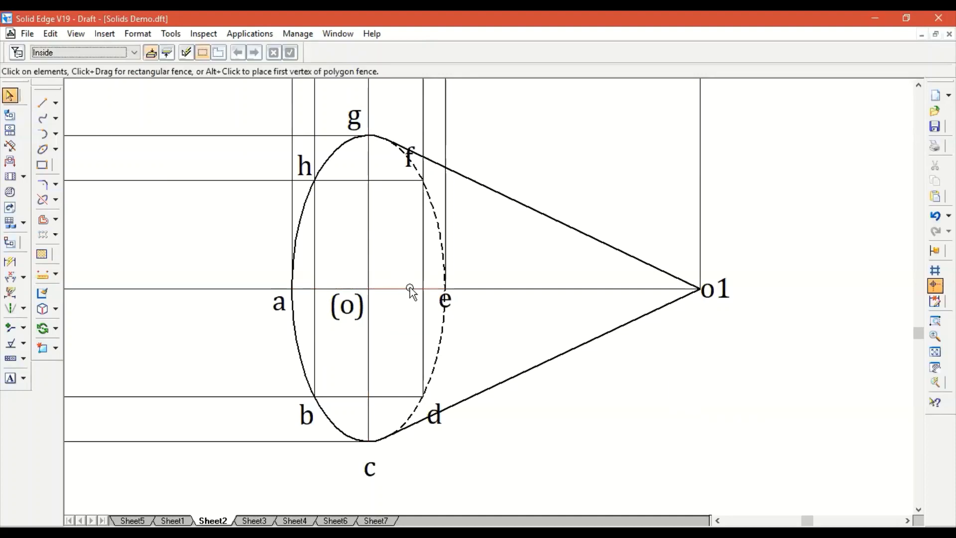
# Step: Delete the horizontal line segment between the ellipse's centre (o) and point e in the top view
pyautogui.click(409, 288)
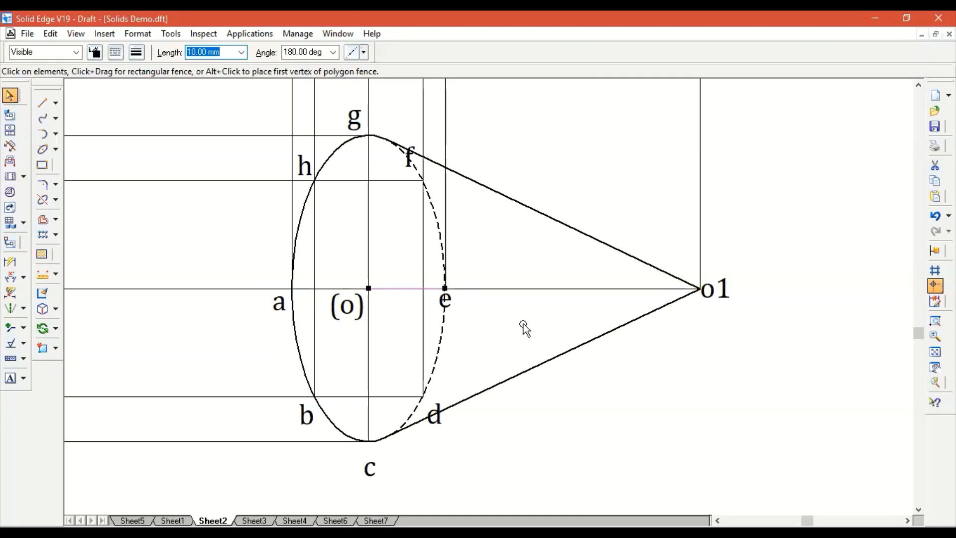
pyautogui.click(500, 288)
pyautogui.click(401, 289)
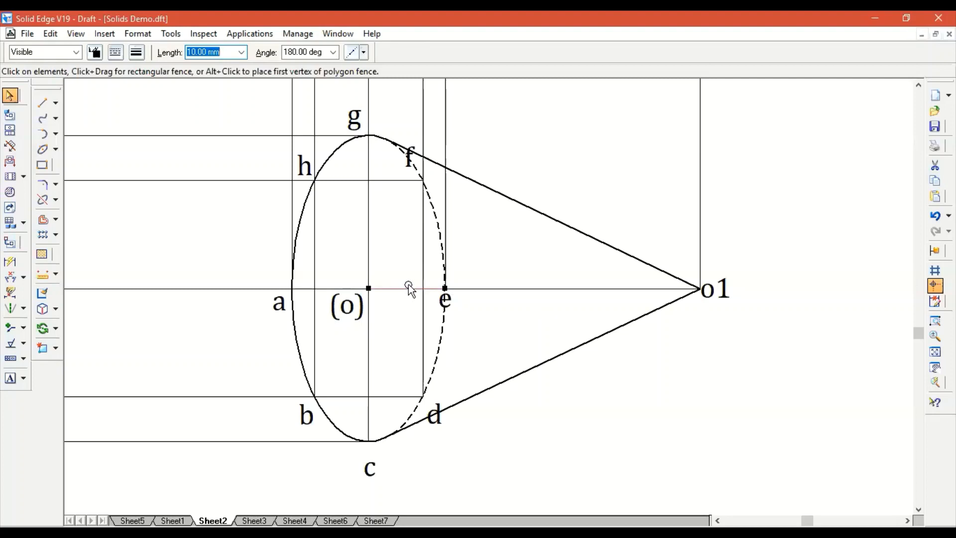
pyautogui.press('Delete')
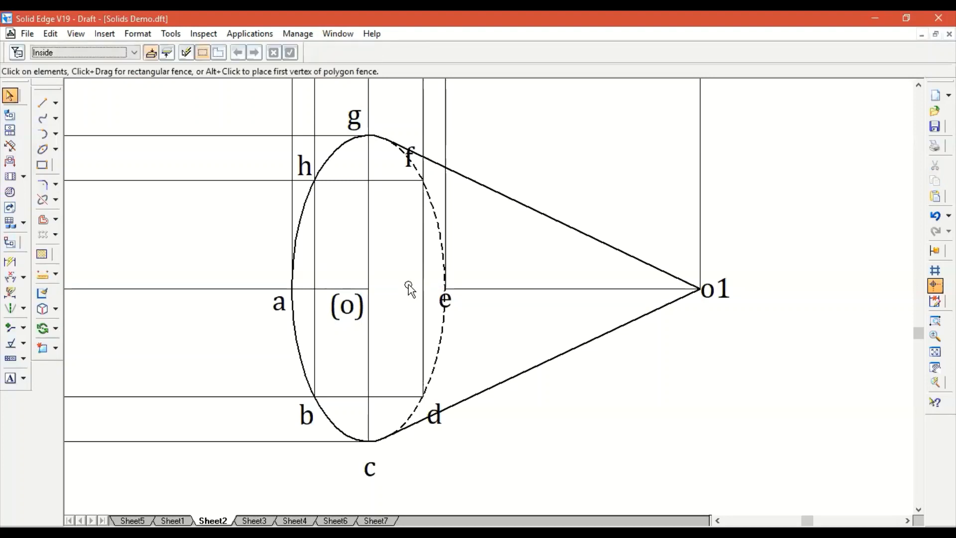
# Step: Extend the horizontal line between e and o1 back to the vertical line through the ellipse's centre (o)
pyautogui.click(55, 201)
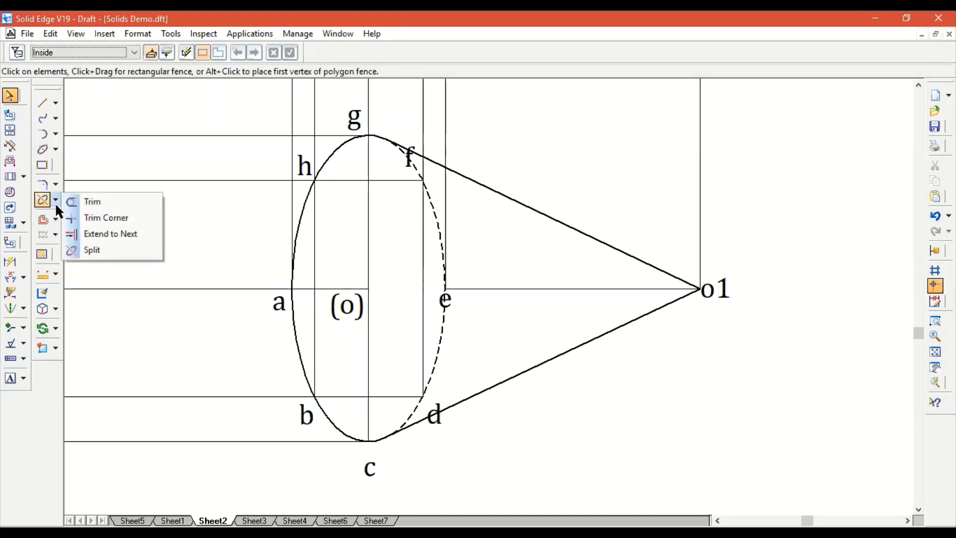
pyautogui.click(98, 234)
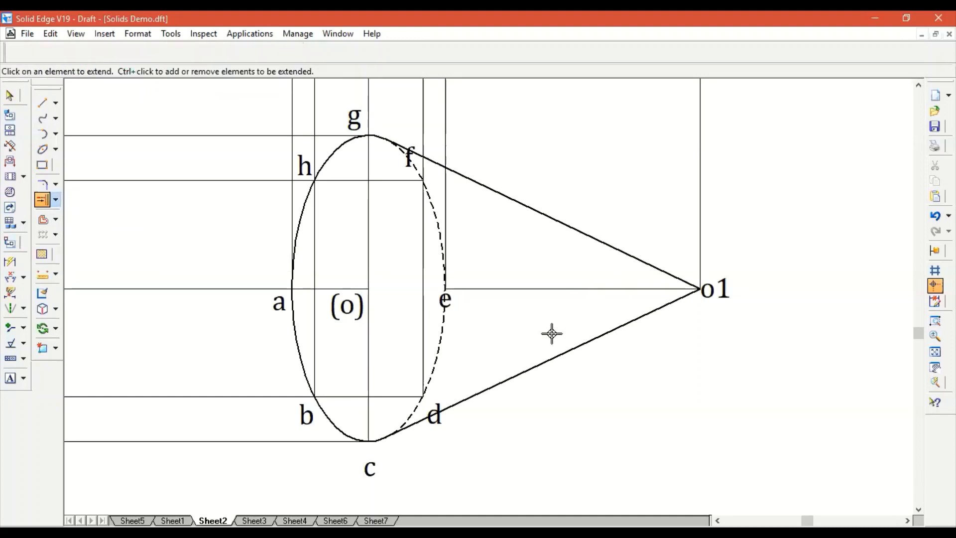
pyautogui.click(426, 288)
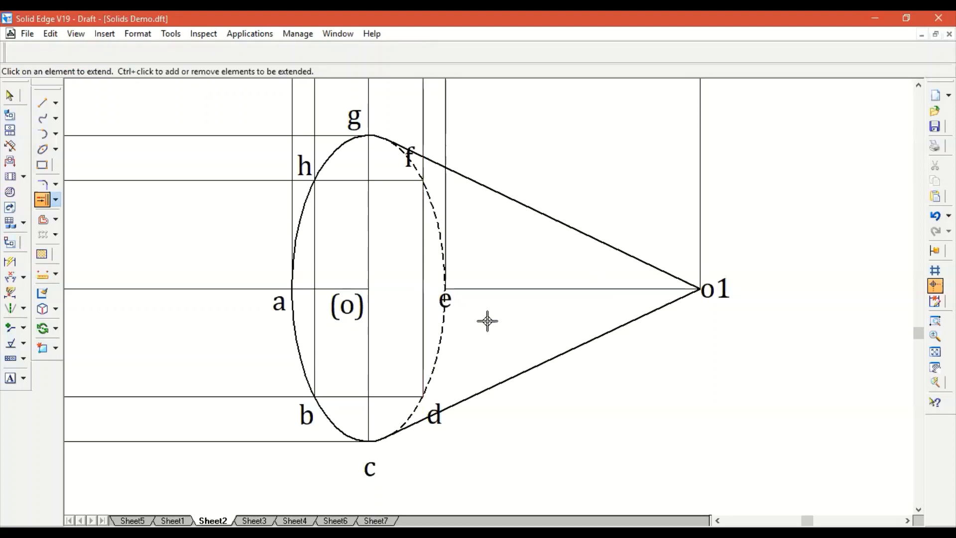
pyautogui.click(643, 289)
pyautogui.click(496, 288)
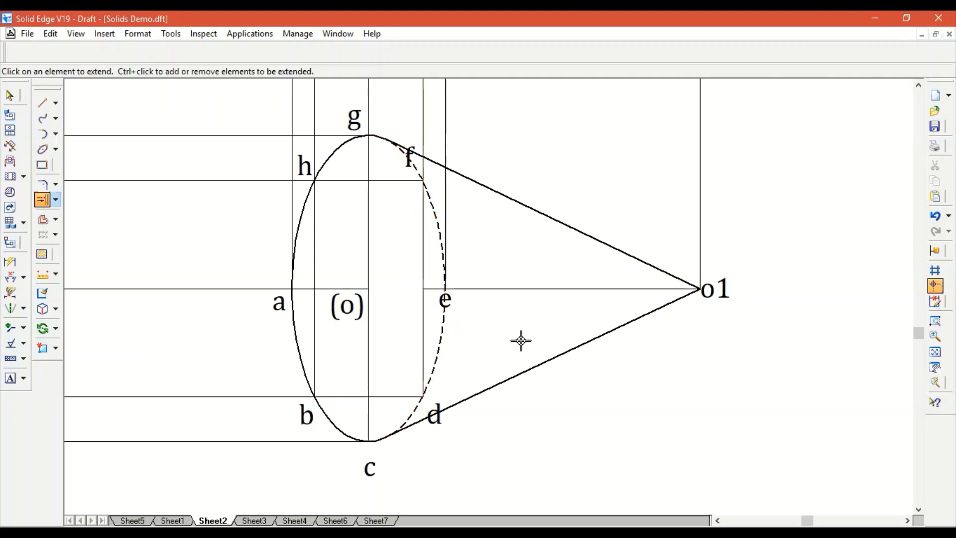
pyautogui.click(473, 289)
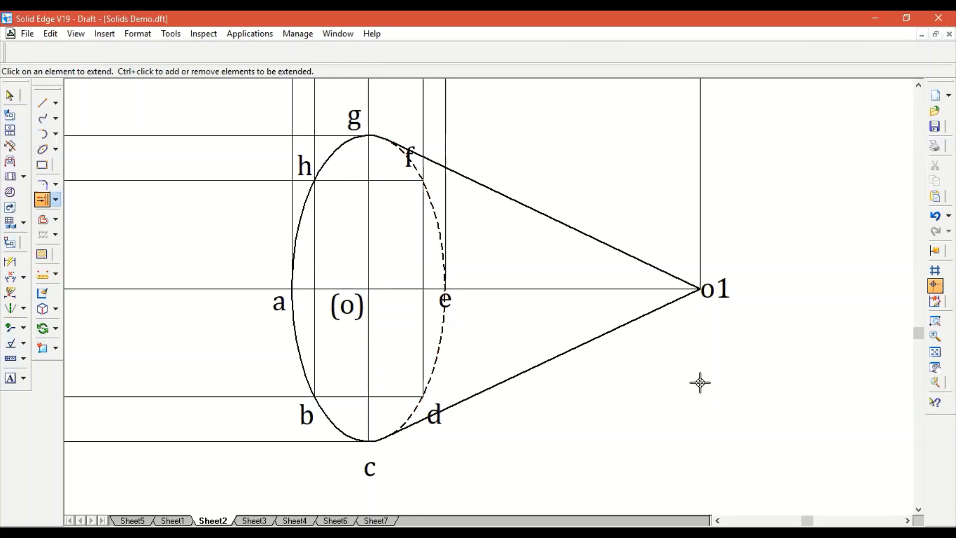
# Step: Give the axis line from (o) to o1 in the top view a 0.50 mm width and the Dash Dot line type
pyautogui.click(9, 95)
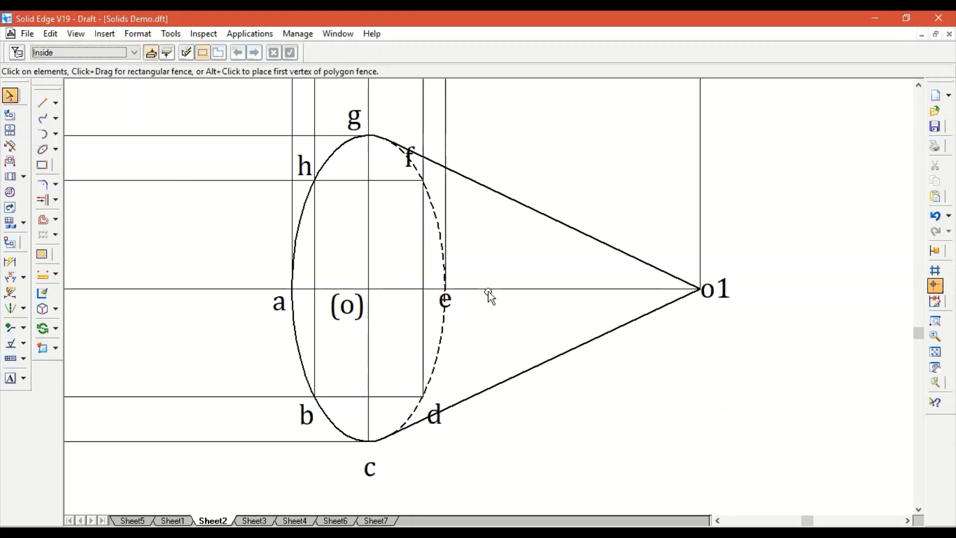
pyautogui.click(487, 290)
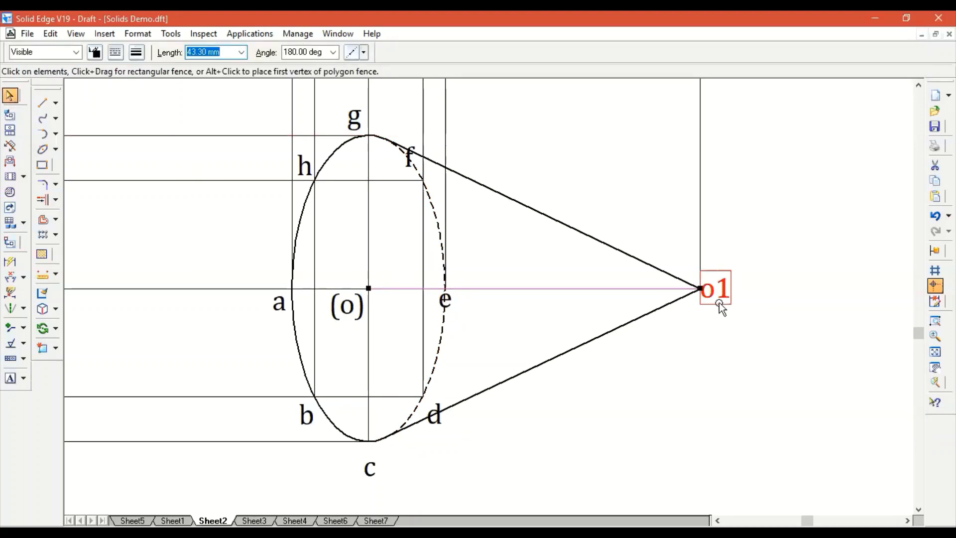
pyautogui.click(140, 57)
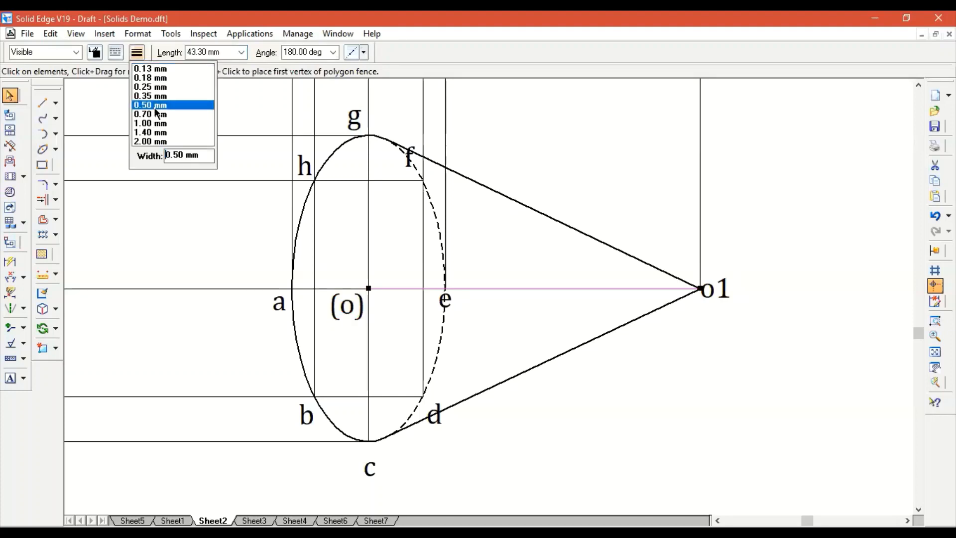
pyautogui.click(116, 51)
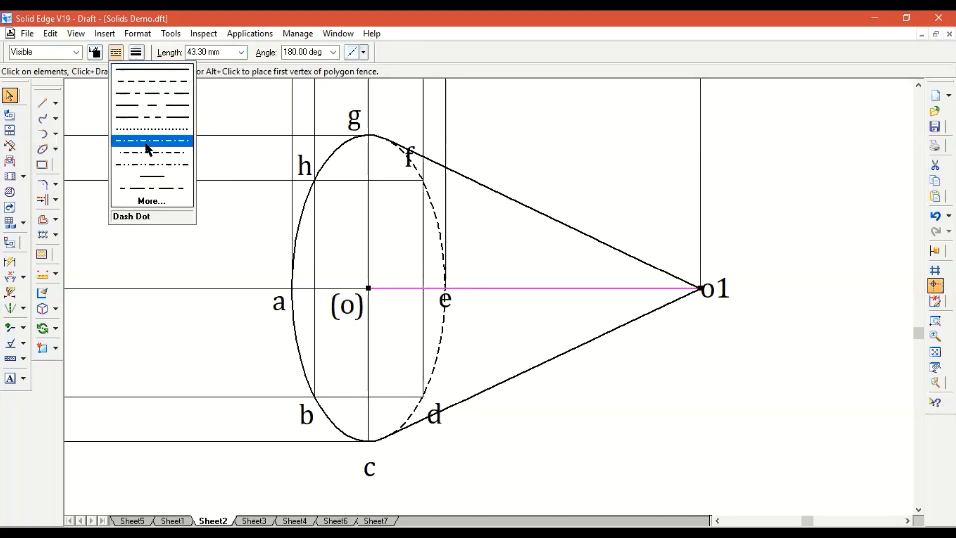
pyautogui.click(150, 141)
pyautogui.click(714, 407)
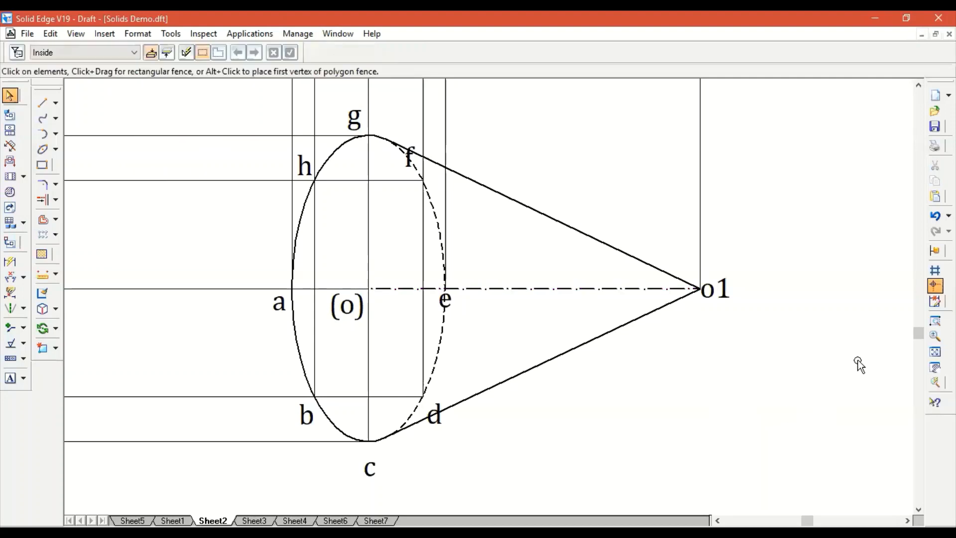
# Step: Copy the entire content of Sheet2 onto a newly inserted sheet and shift the pasted copy slightly
pyautogui.click(935, 351)
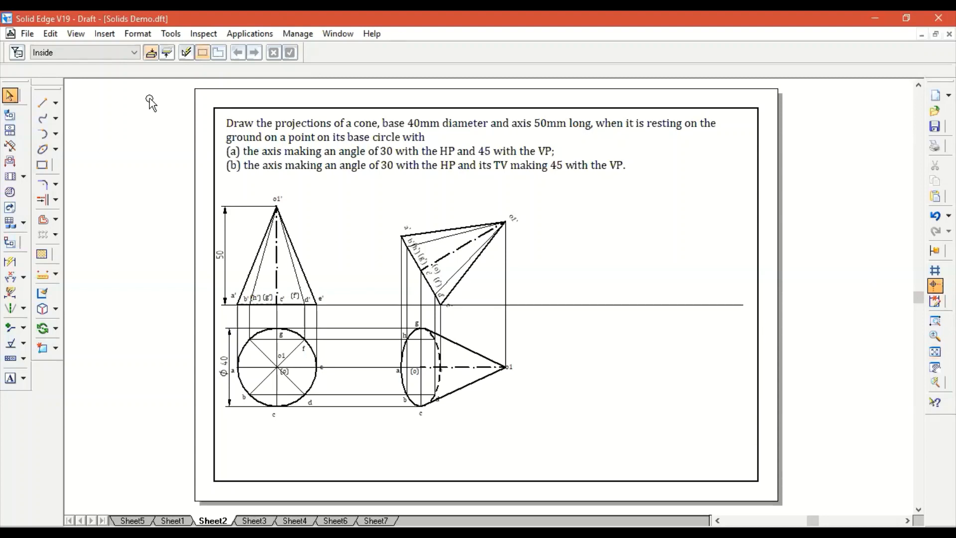
pyautogui.moveTo(149, 97)
pyautogui.mouseDown()
pyautogui.moveTo(292, 158)
pyautogui.moveTo(789, 472)
pyautogui.mouseUp()
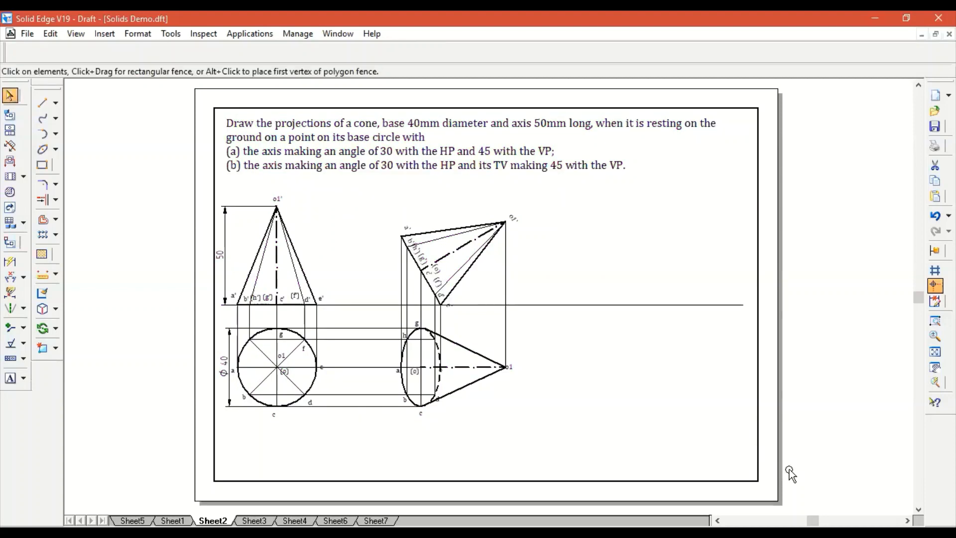
pyautogui.rightClick(225, 519)
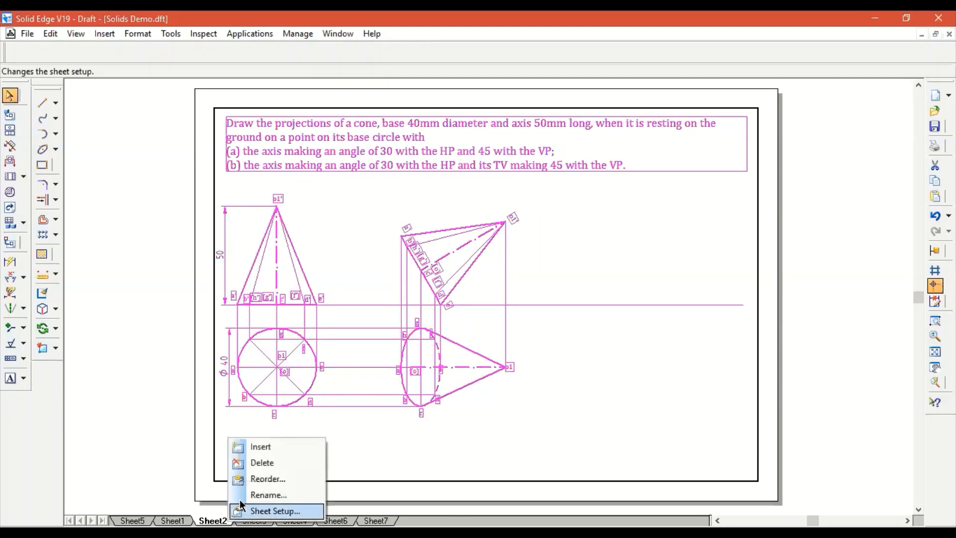
pyautogui.click(253, 450)
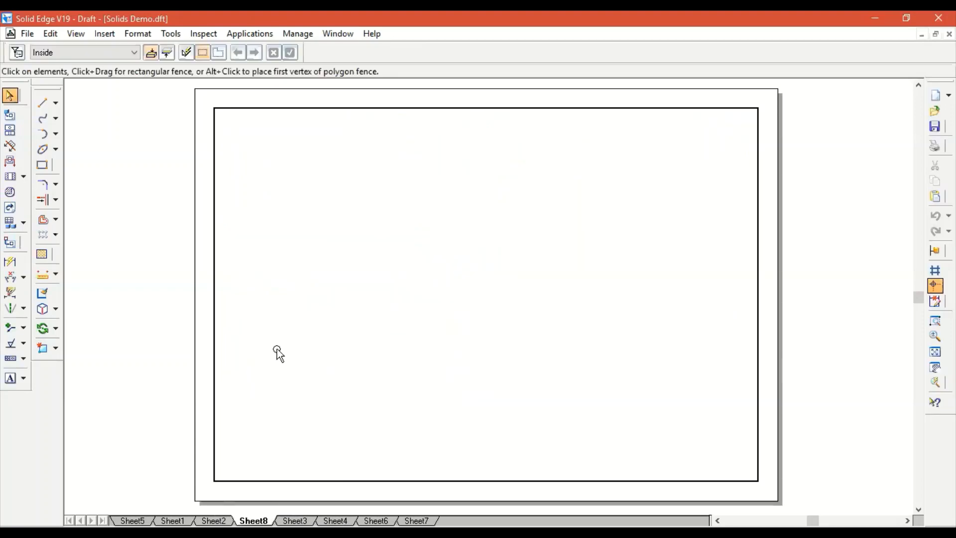
pyautogui.hotkey('ctrl', 'v')
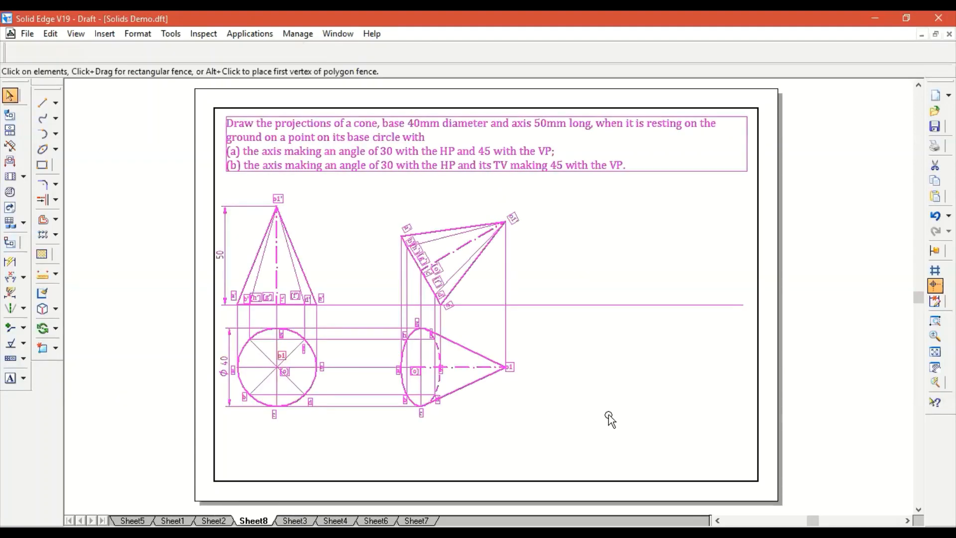
pyautogui.moveTo(618, 305)
pyautogui.mouseDown()
pyautogui.moveTo(636, 312)
pyautogui.moveTo(629, 318)
pyautogui.moveTo(687, 315)
pyautogui.mouseUp()
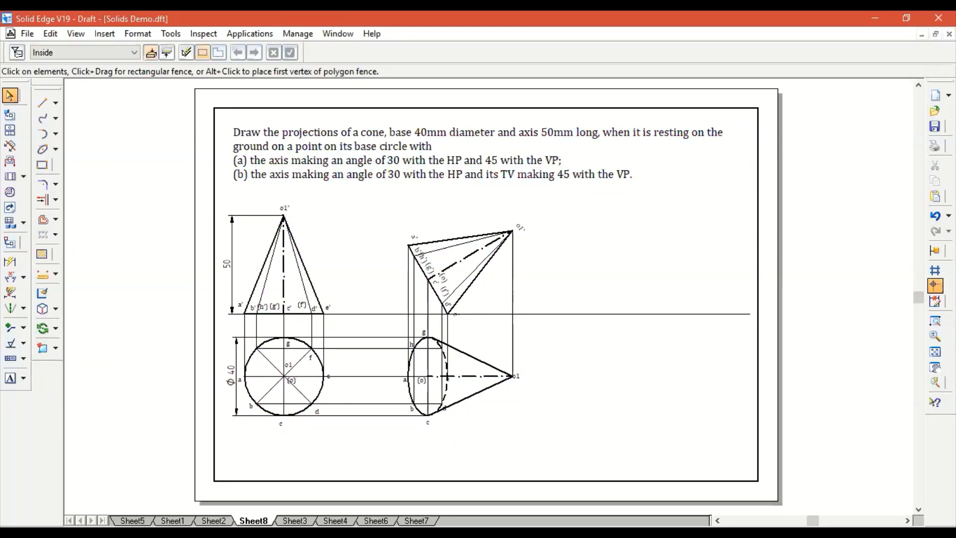
# Step: Return to Sheet2 and dimension the angle between the tilted cone's axis in the front view and the XY line
pyautogui.click(213, 520)
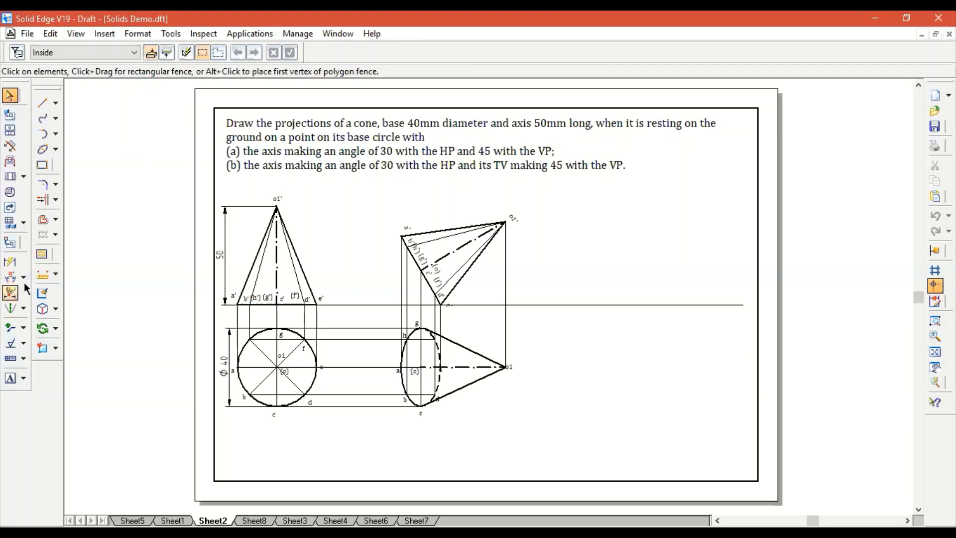
pyautogui.click(10, 277)
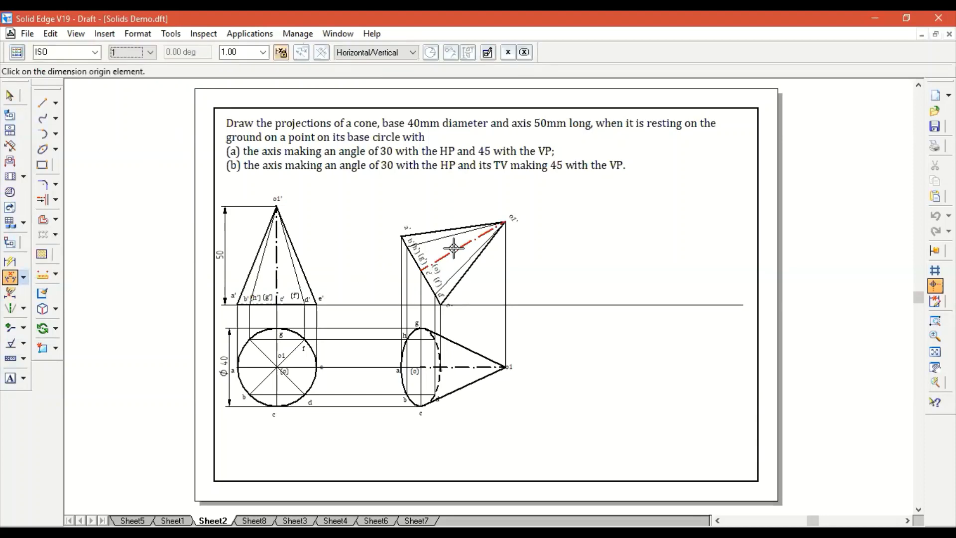
pyautogui.click(492, 305)
pyautogui.click(433, 282)
pyautogui.rightClick(485, 290)
pyautogui.click(458, 249)
pyautogui.click(489, 304)
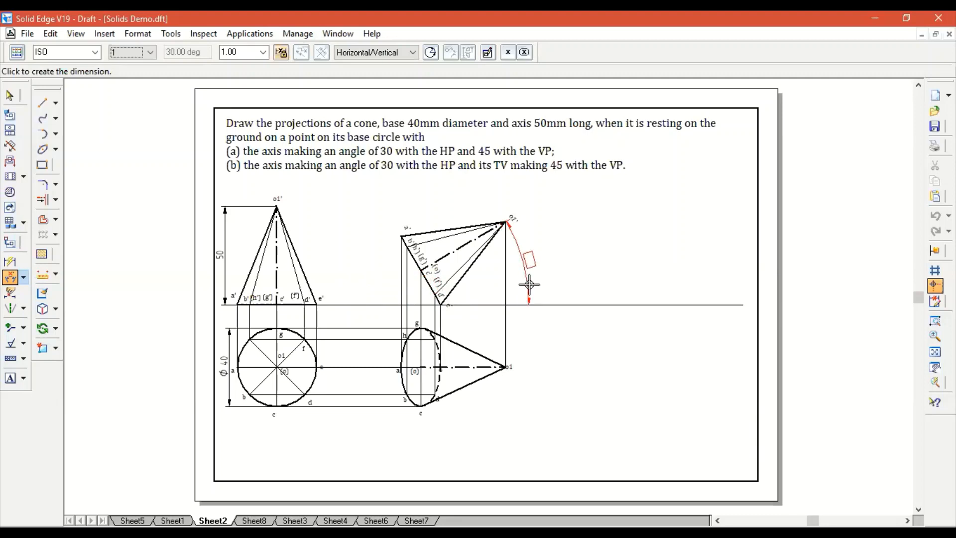
pyautogui.click(549, 277)
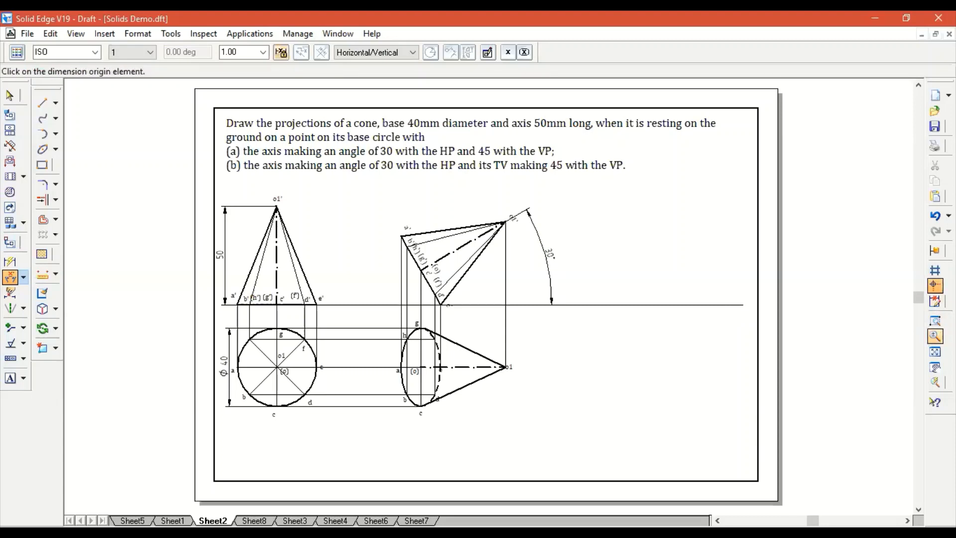
# Step: Draw a slanting line about 69 mm long below the XY line, in the empty area beyond apex o1
pyautogui.click(935, 320)
pyautogui.click(208, 186)
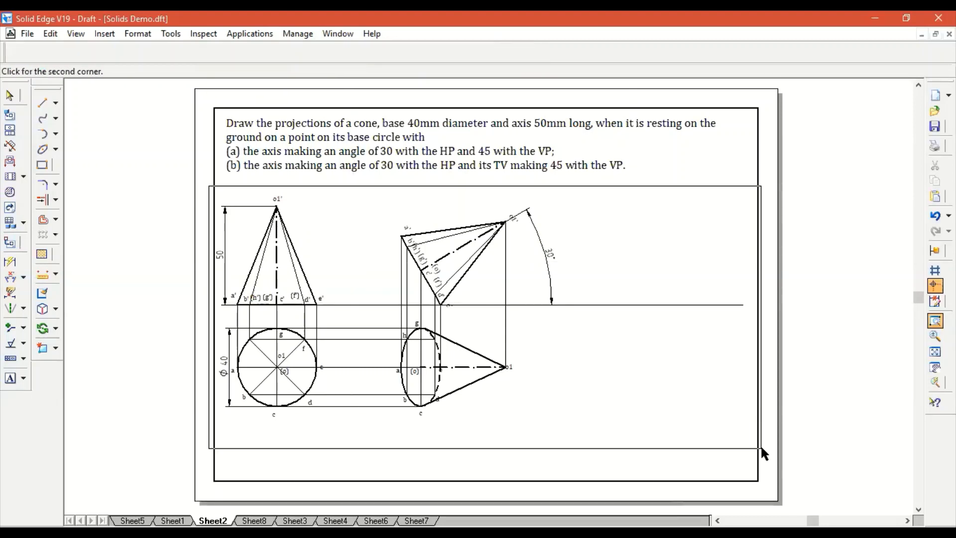
pyautogui.click(720, 447)
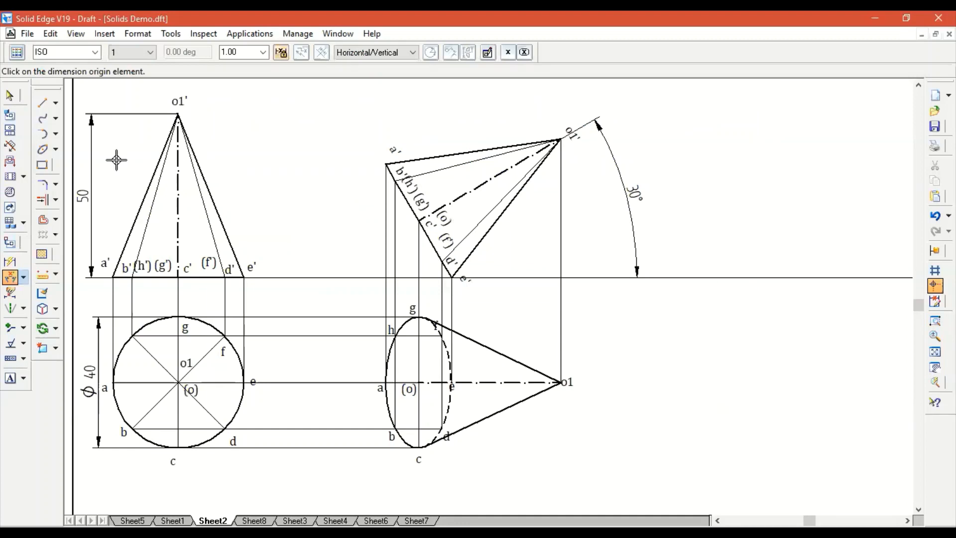
pyautogui.click(9, 95)
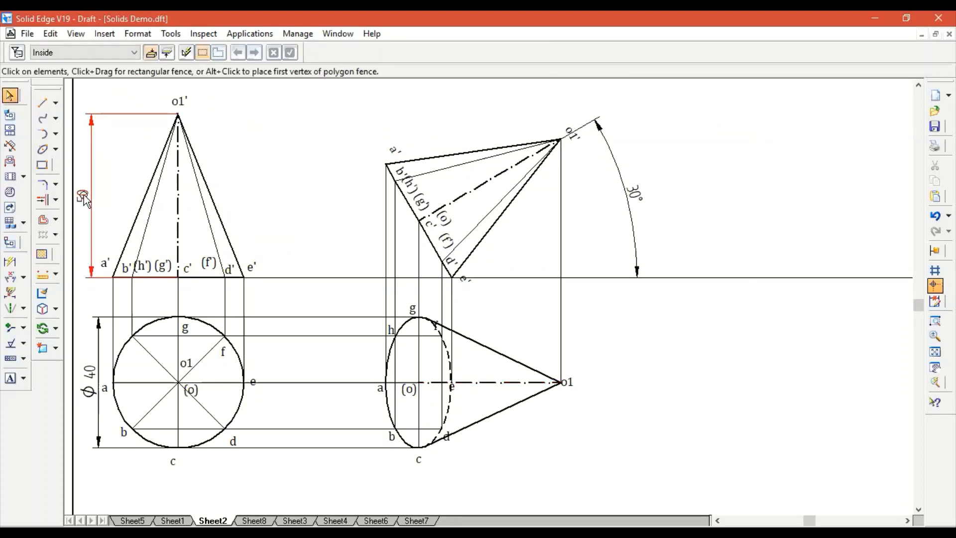
pyautogui.click(500, 382)
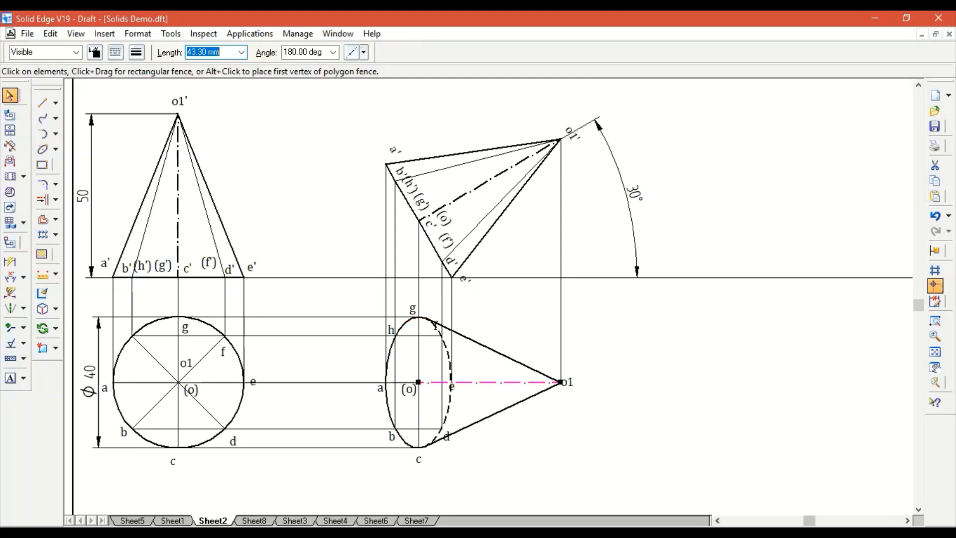
pyautogui.moveTo(809, 520); pyautogui.dragTo(815, 520)
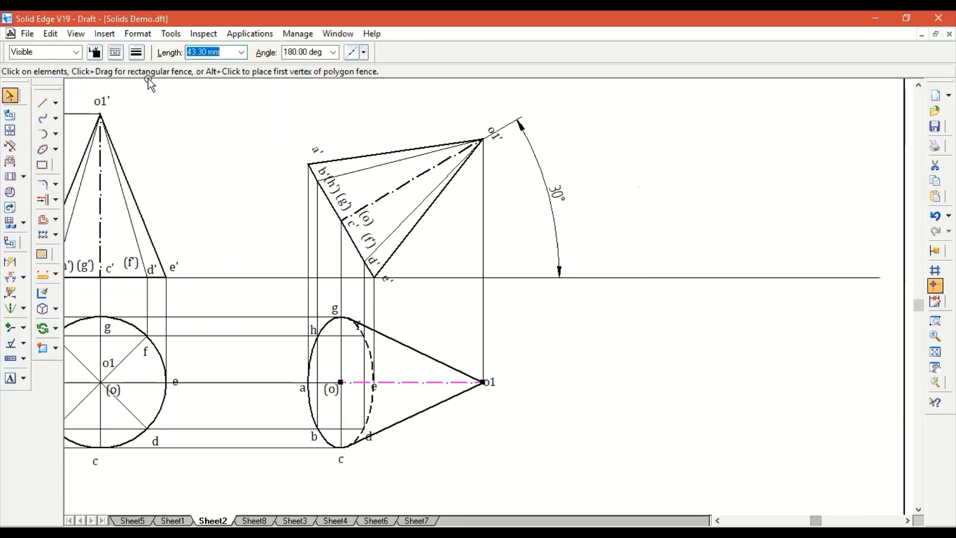
pyautogui.click(44, 103)
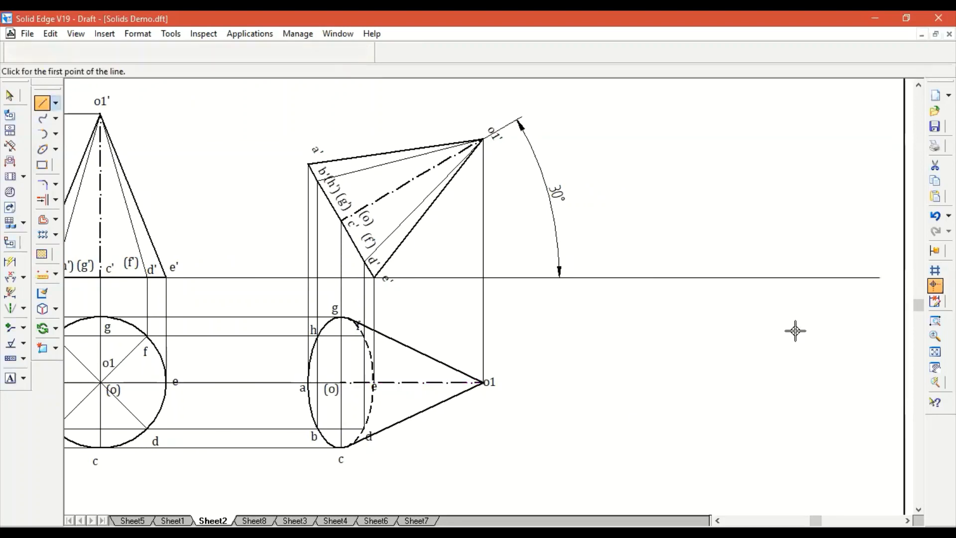
pyautogui.click(770, 296)
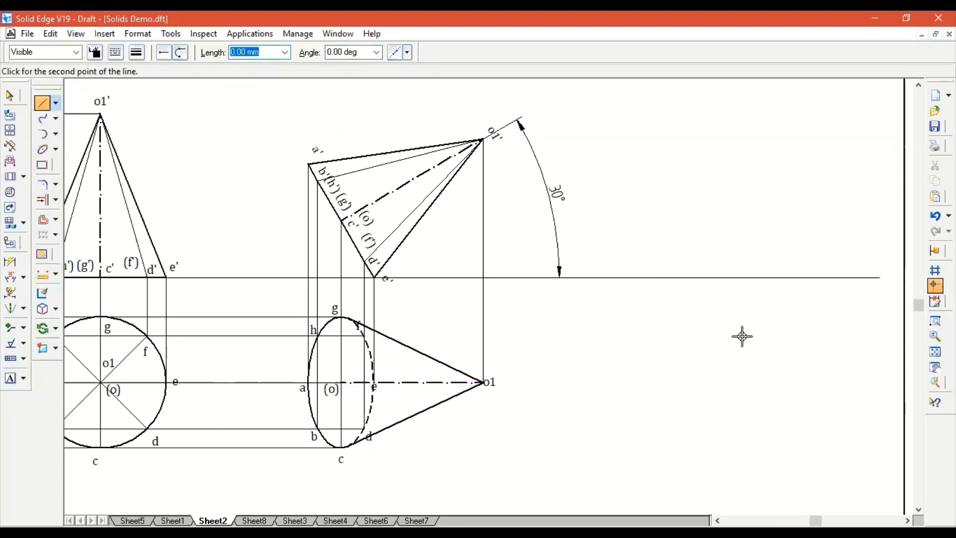
pyautogui.click(600, 444)
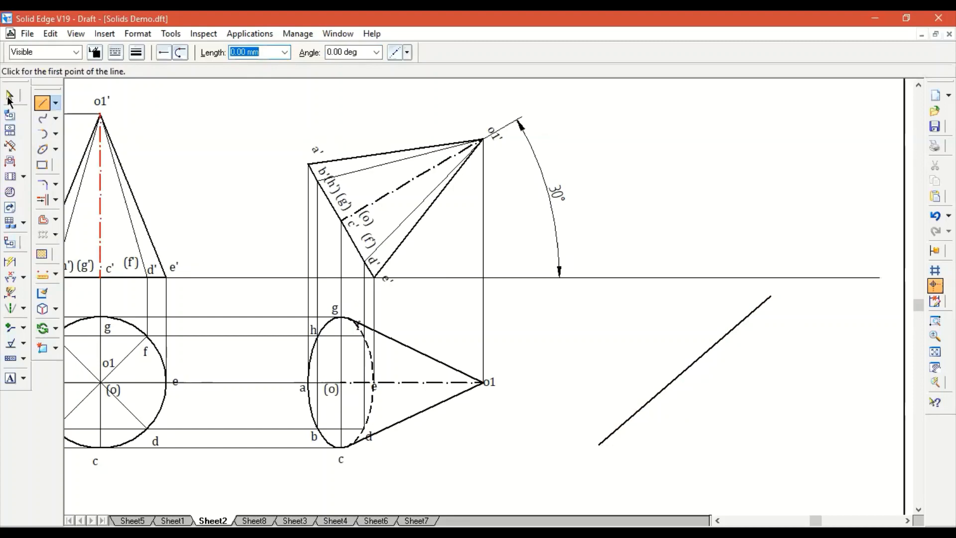
# Step: Set the width of the new slanting line below the XY line to 0.13 mm
pyautogui.click(9, 100)
pyautogui.click(678, 376)
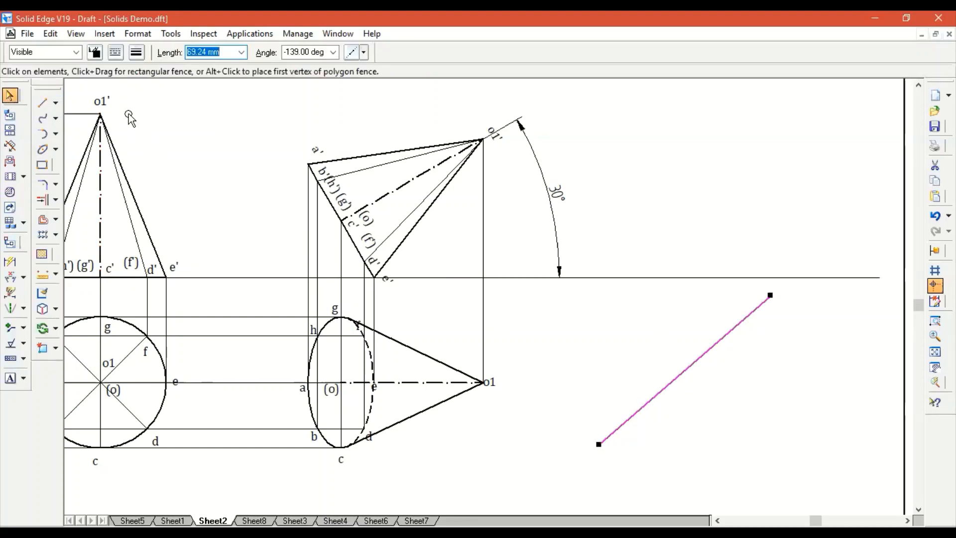
pyautogui.click(142, 55)
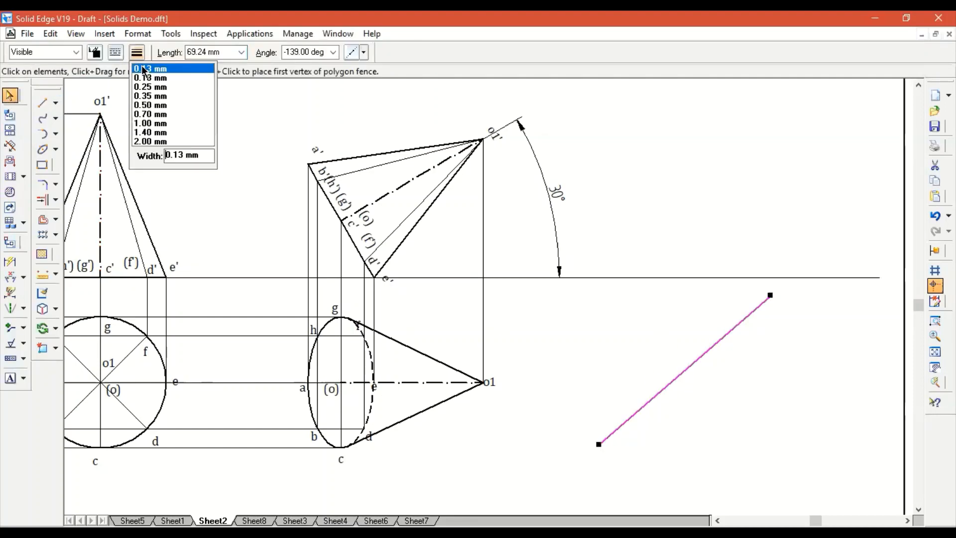
pyautogui.click(143, 68)
pyautogui.click(734, 447)
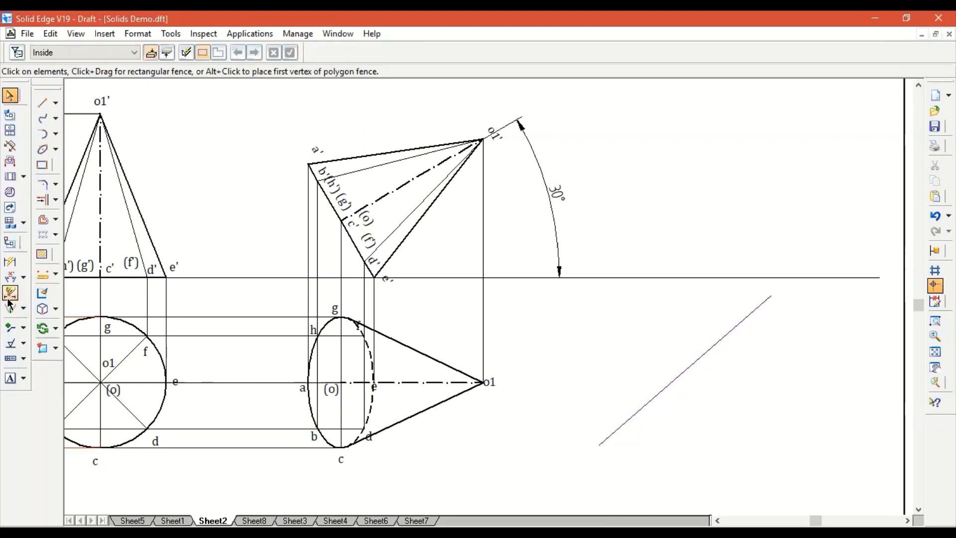
# Step: Dimension the angle between the slanting line and the XY line and set it to 45°
pyautogui.click(11, 277)
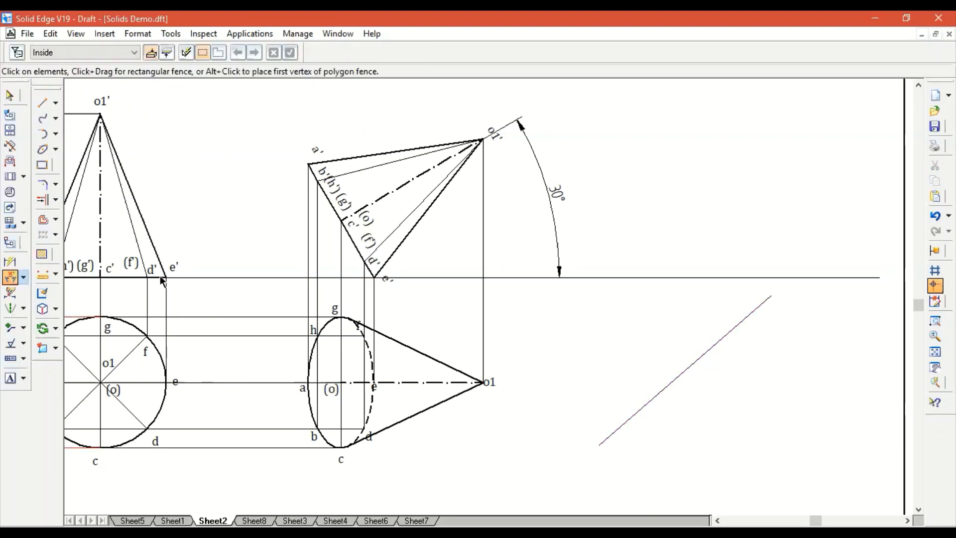
pyautogui.click(694, 362)
pyautogui.click(663, 277)
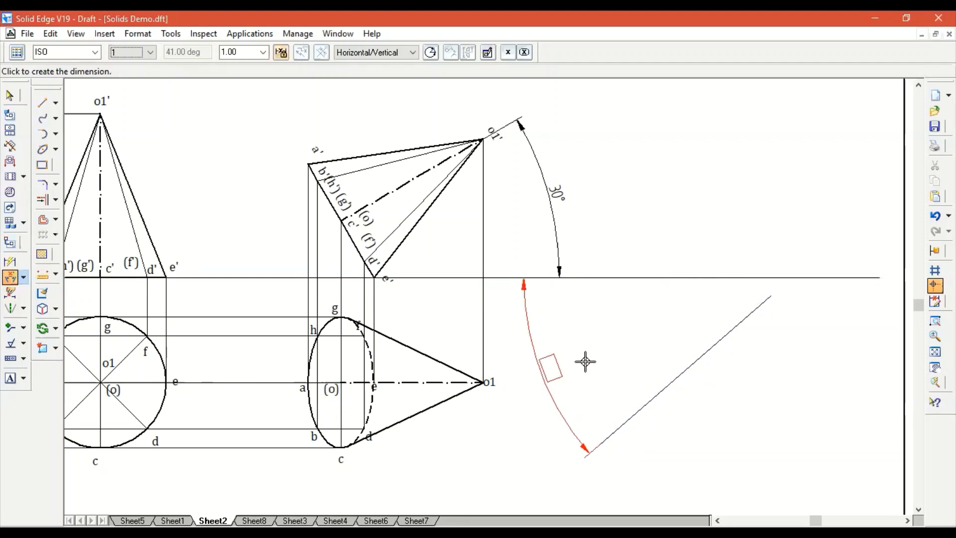
pyautogui.click(724, 305)
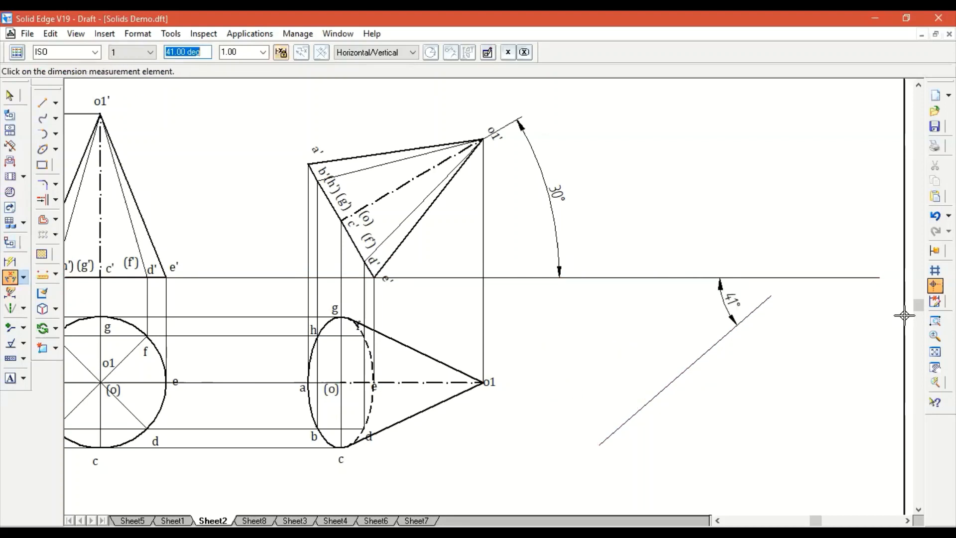
pyautogui.write('45')
pyautogui.press('Return')
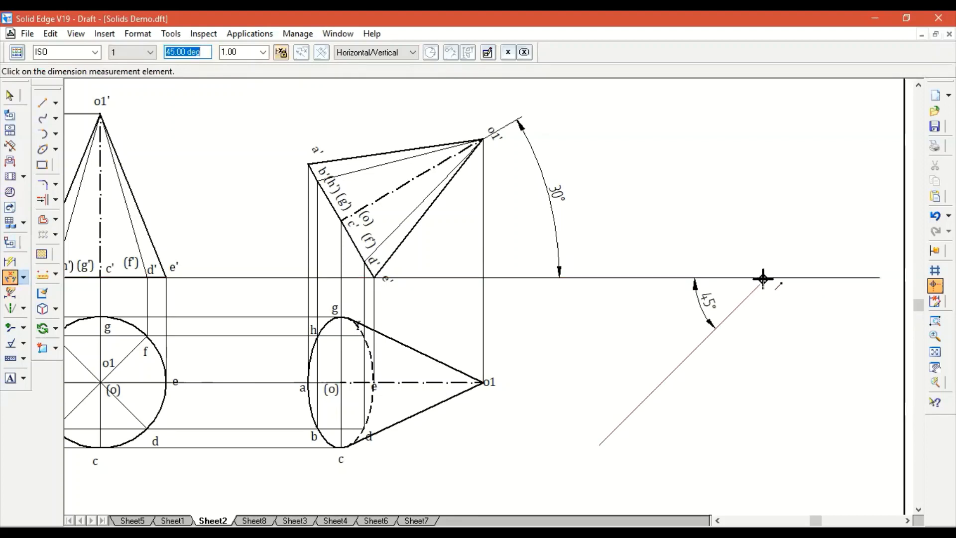
pyautogui.press('Escape')
# Step: Move the 45° slanting line a little farther away from the tilted cone and the XY line
pyautogui.click(676, 368)
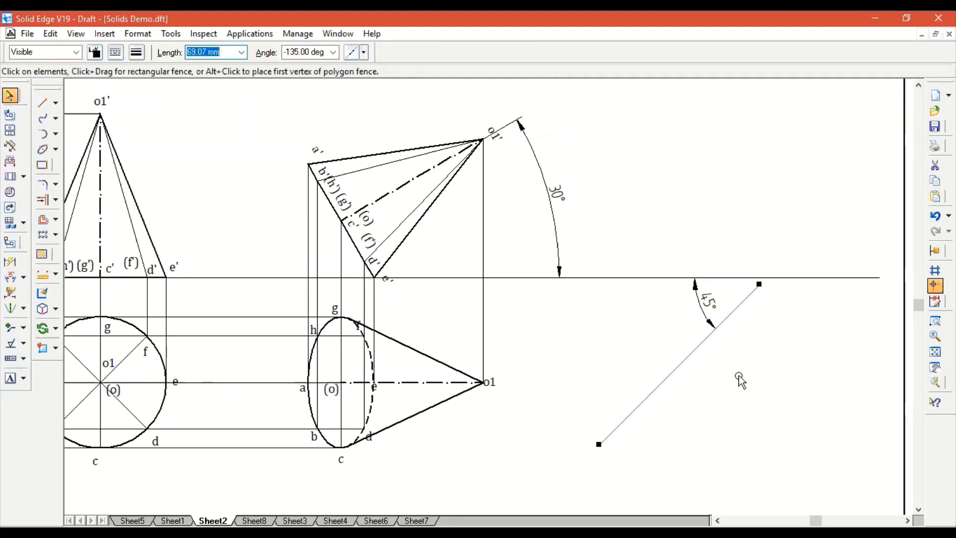
pyautogui.moveTo(740, 379)
pyautogui.mouseDown()
pyautogui.moveTo(715, 374)
pyautogui.moveTo(723, 379)
pyautogui.mouseUp()
pyautogui.click(810, 397)
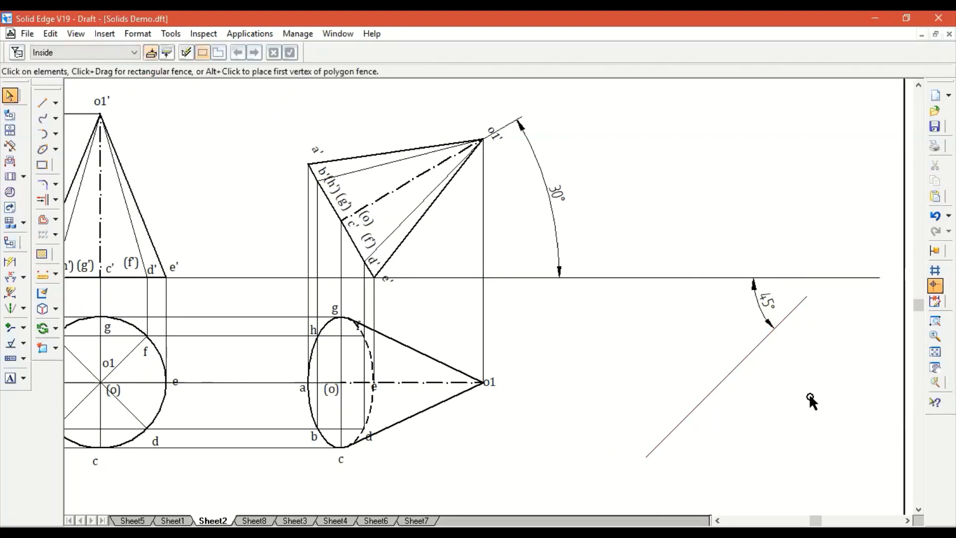
# Step: Draw a short horizontal line about 8 mm long across the 45° line, just below its angle dimension
pyautogui.click(42, 103)
pyautogui.click(755, 334)
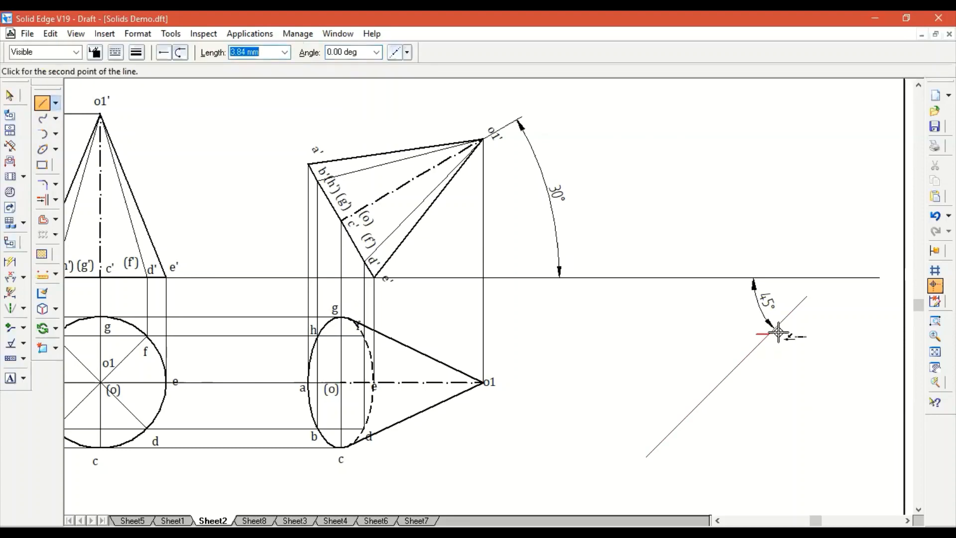
pyautogui.click(781, 333)
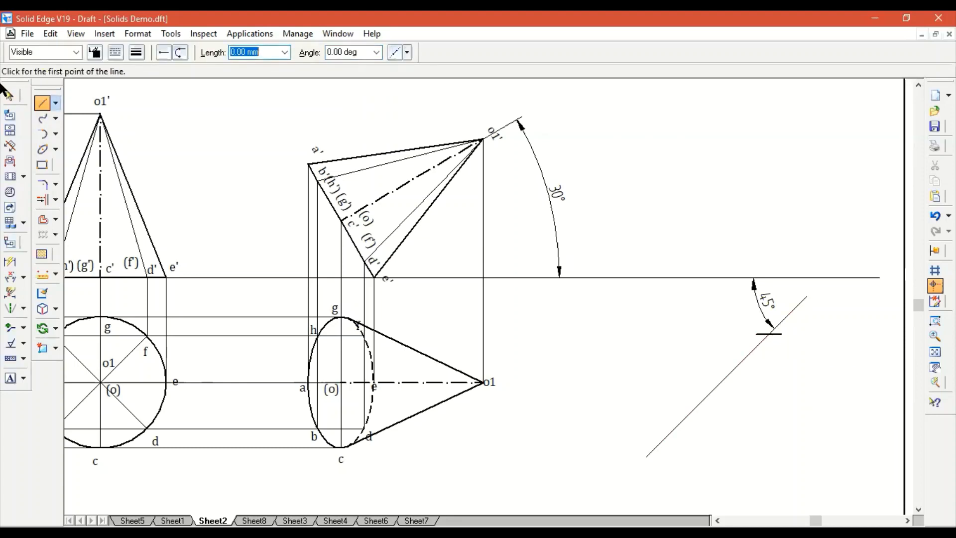
# Step: Set the line width to 0.13 mm for the short horizontal line and for new lines drawn with the Line tool
pyautogui.click(8, 94)
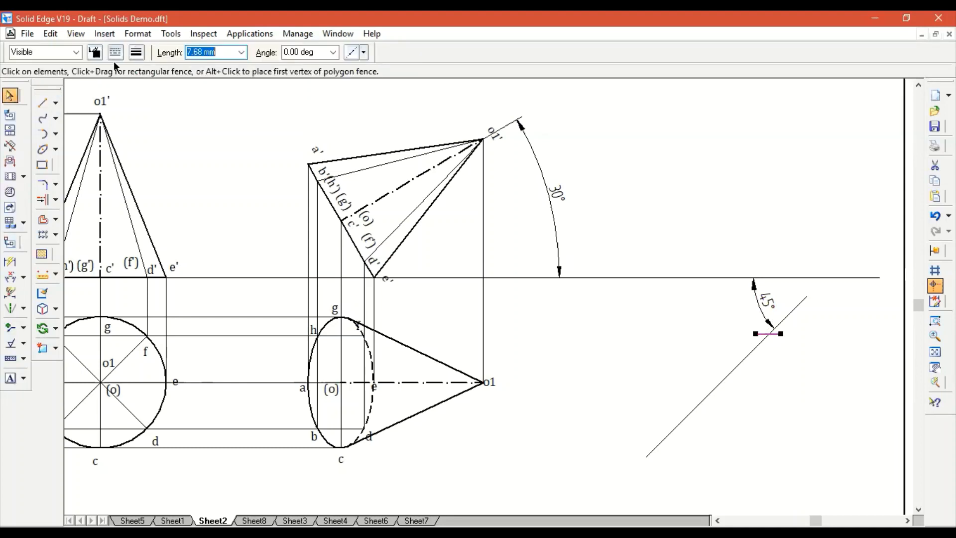
pyautogui.click(135, 52)
pyautogui.click(144, 70)
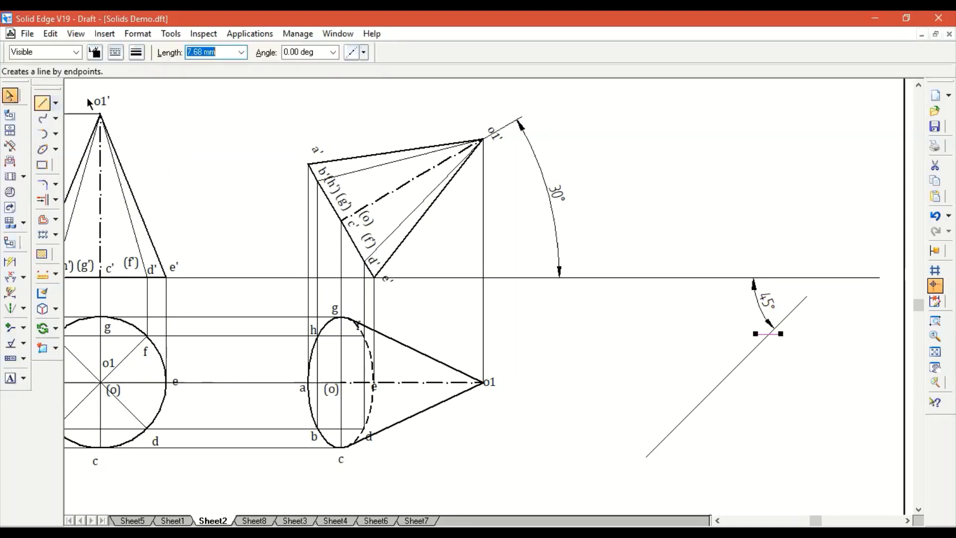
pyautogui.click(136, 52)
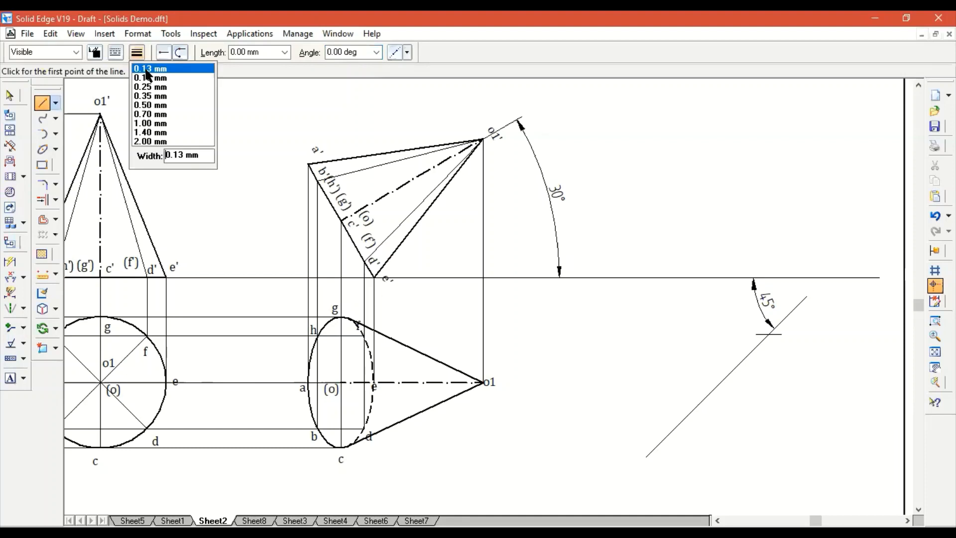
pyautogui.click(143, 70)
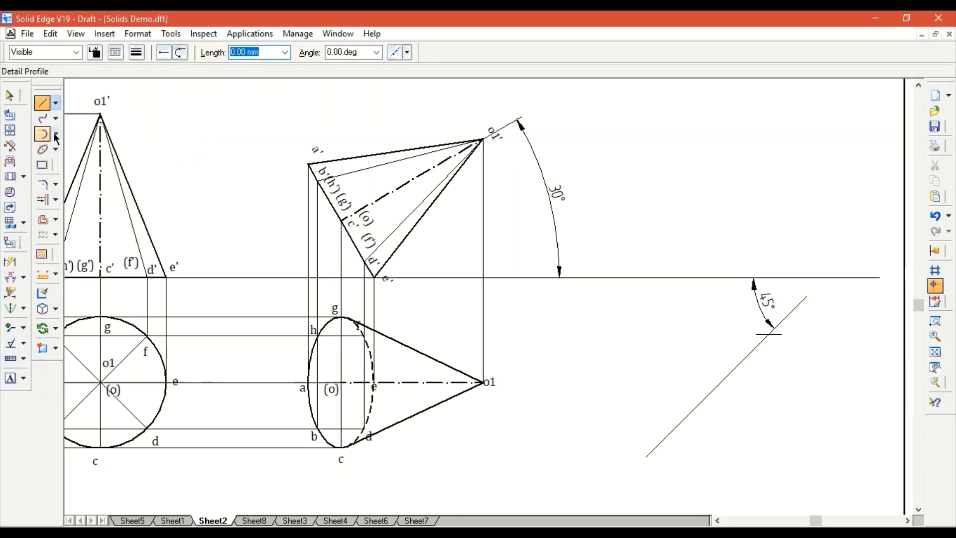
# Step: Trim off the part of the short horizontal line that projects past the 45° line, away from the cone
pyautogui.moveTo(57, 127)
pyautogui.click(112, 164)
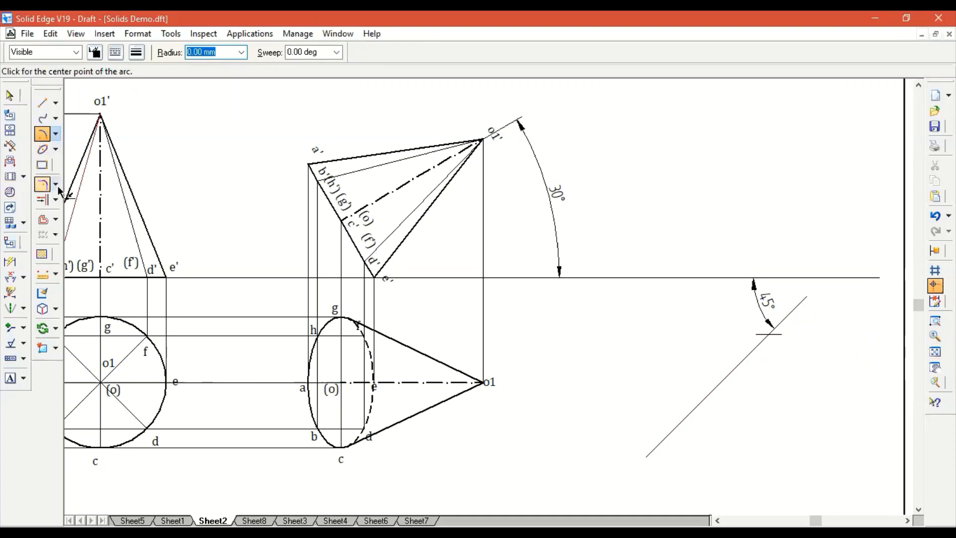
pyautogui.click(55, 203)
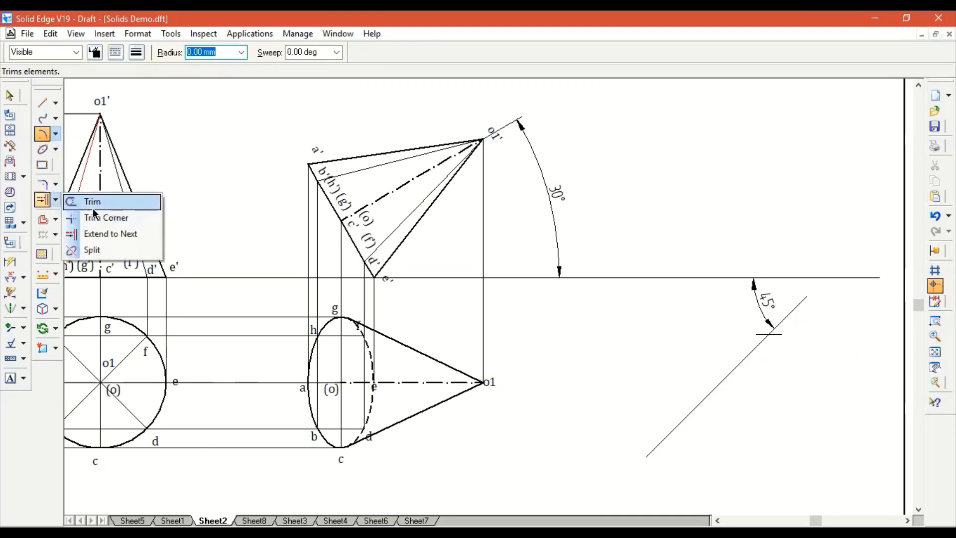
pyautogui.click(73, 205)
pyautogui.click(775, 334)
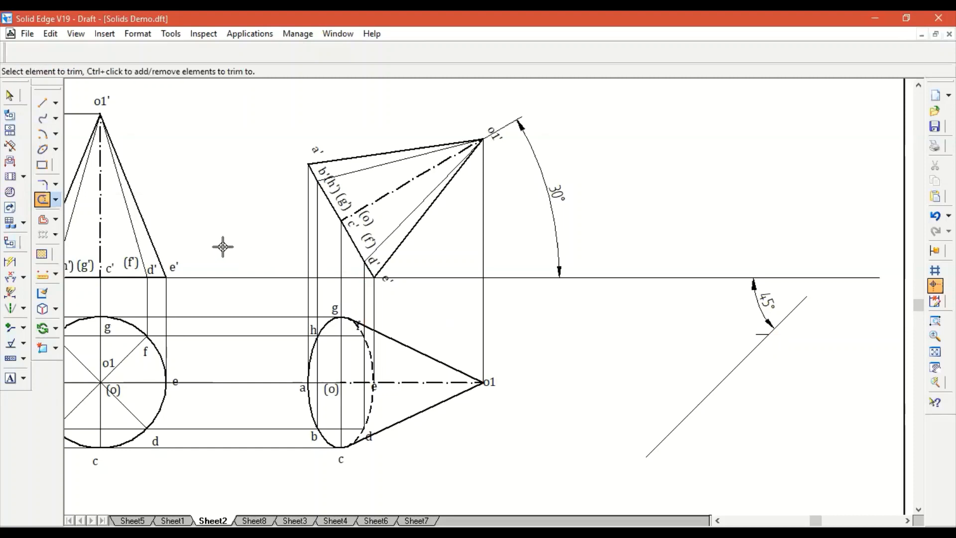
# Step: Draw a 50 mm radius arc centred where the short horizontal line meets the 45° line, cutting that line's lower end
pyautogui.click(43, 133)
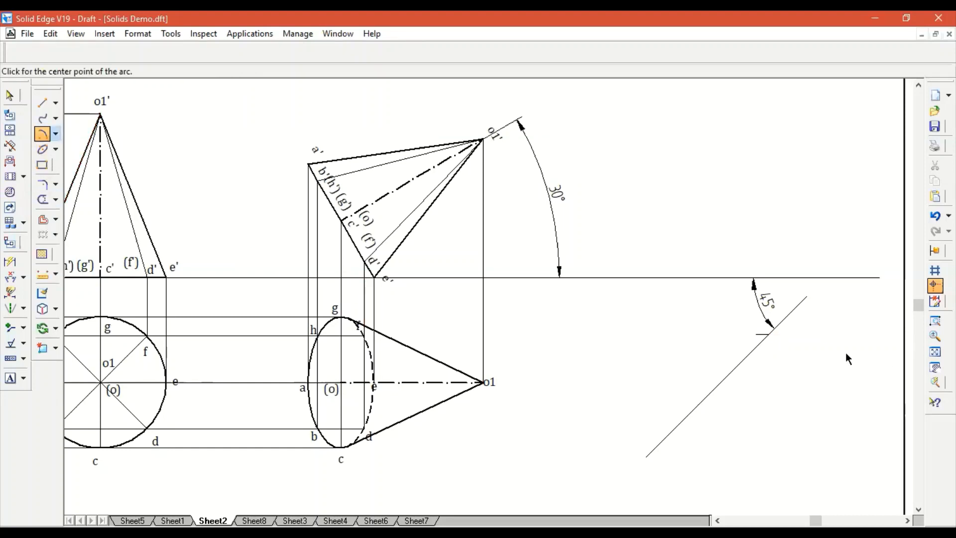
pyautogui.click(765, 331)
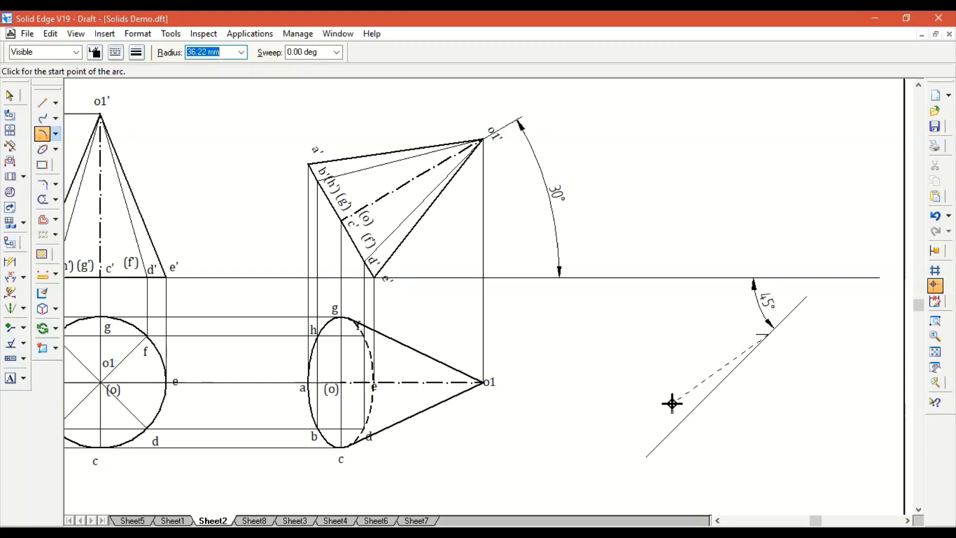
pyautogui.write('50')
pyautogui.press('Tab')
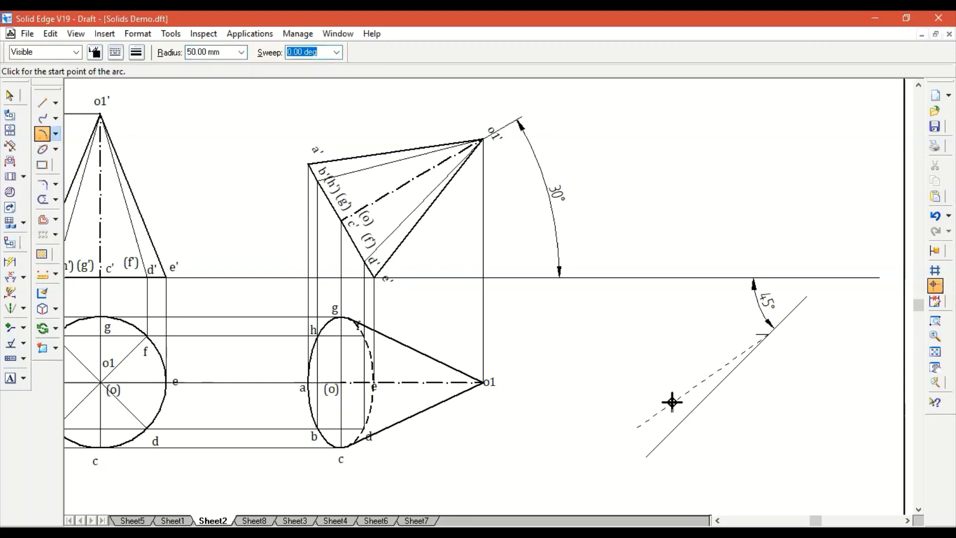
pyautogui.click(678, 429)
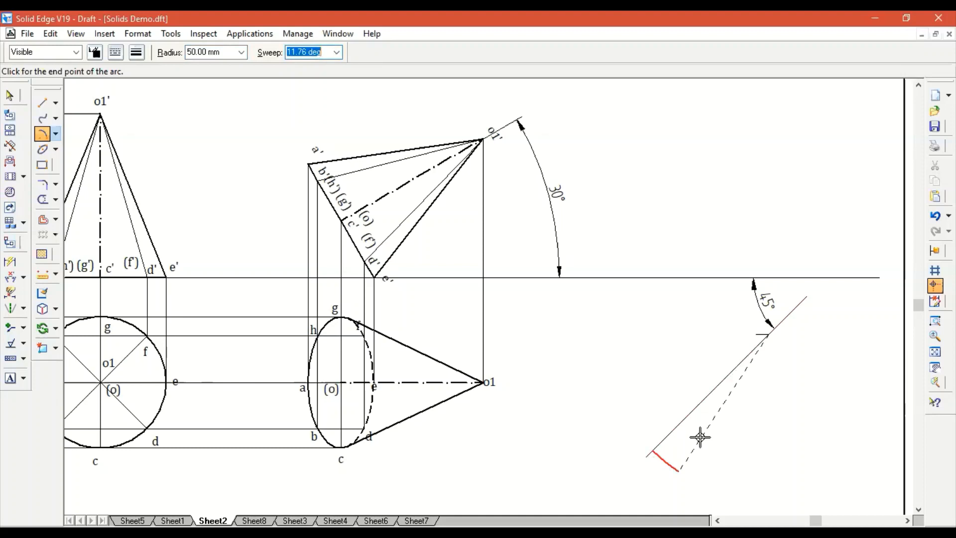
pyautogui.click(736, 431)
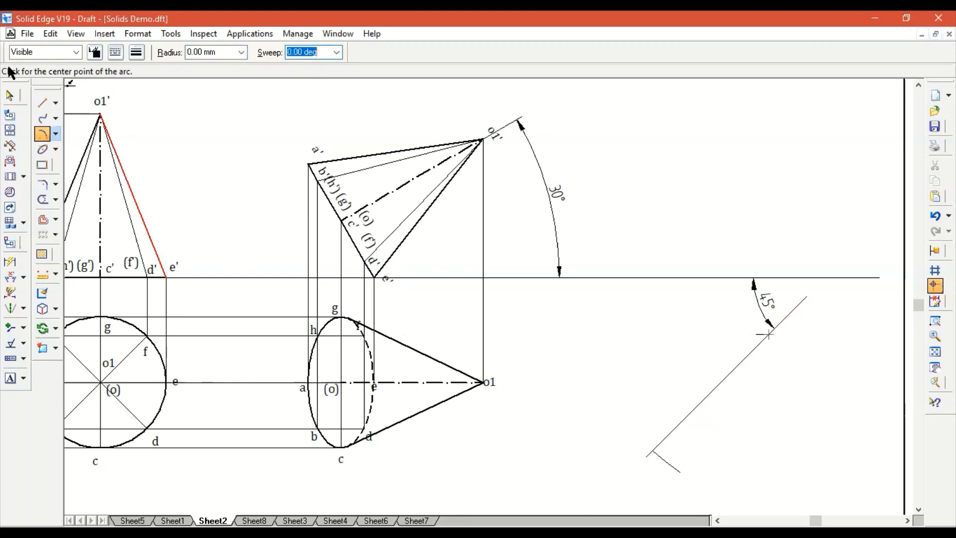
# Step: Draw a short horizontal line from the intersection of the arc and the 45° line, pointing away from the cone
pyautogui.click(42, 103)
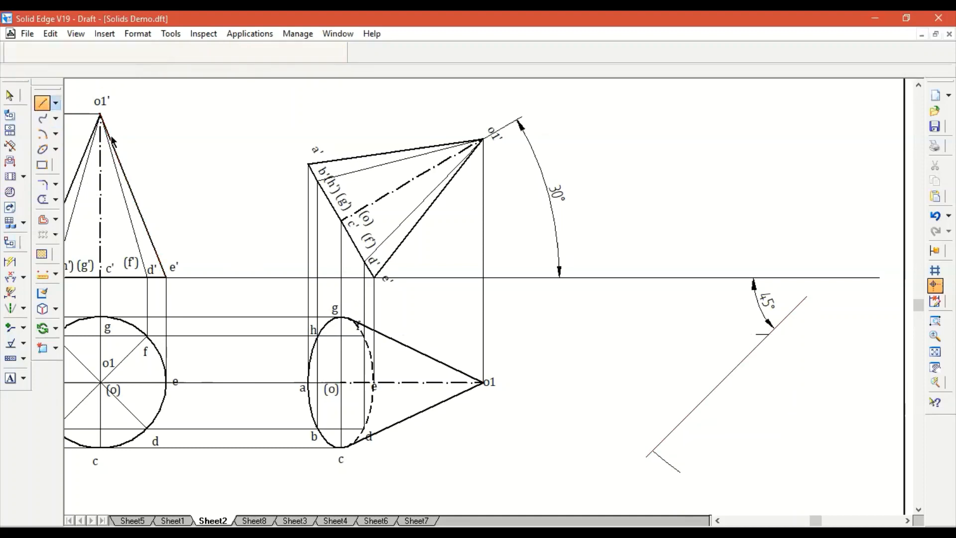
pyautogui.click(654, 450)
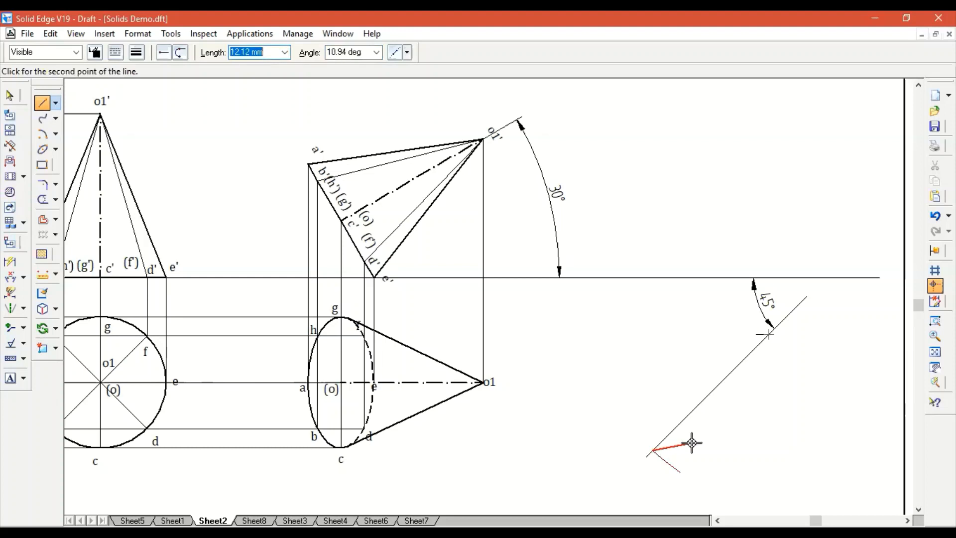
pyautogui.click(697, 452)
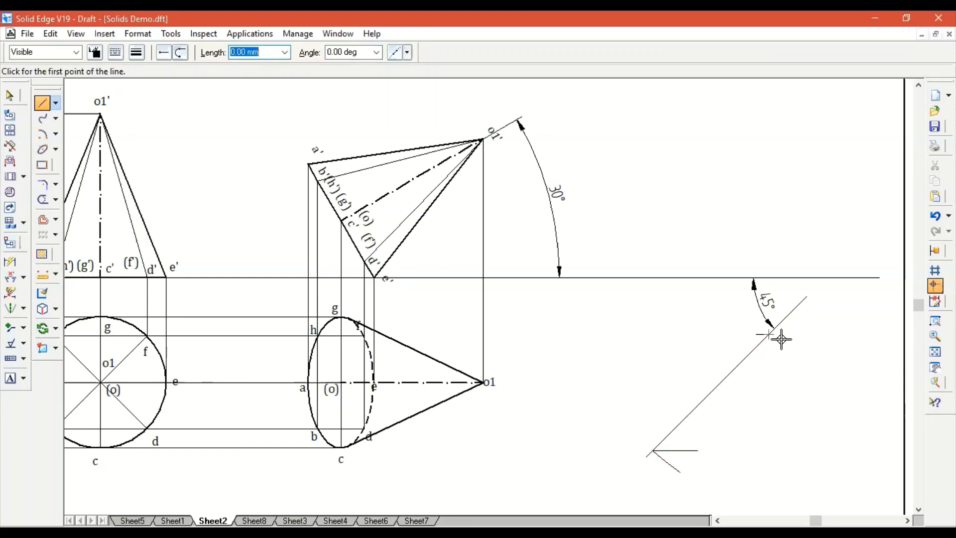
pyautogui.press('Escape')
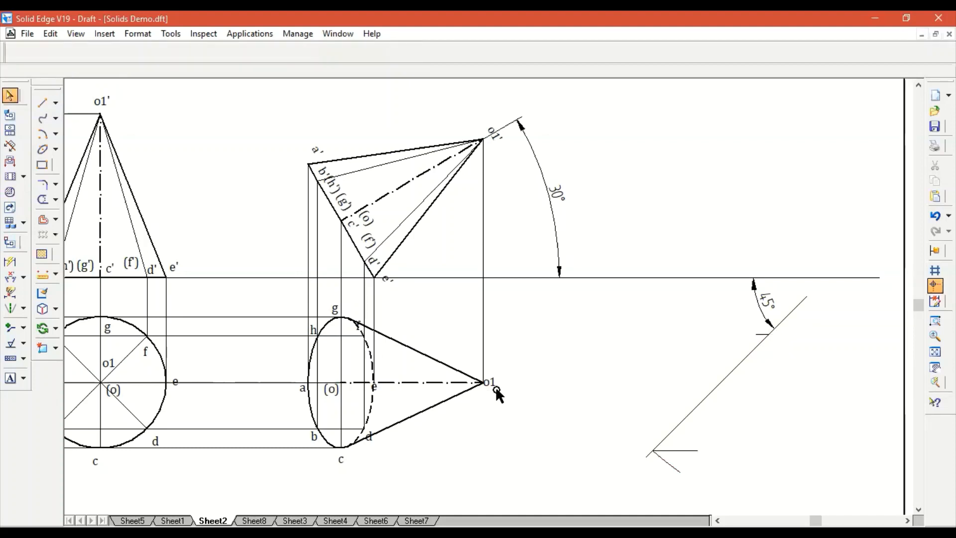
# Step: Place the label o1 at the lower arc intersection on the 45° line and a copy of (o) at the arc's centre
pyautogui.click(495, 390)
pyautogui.hotkey('ctrl', 'c')
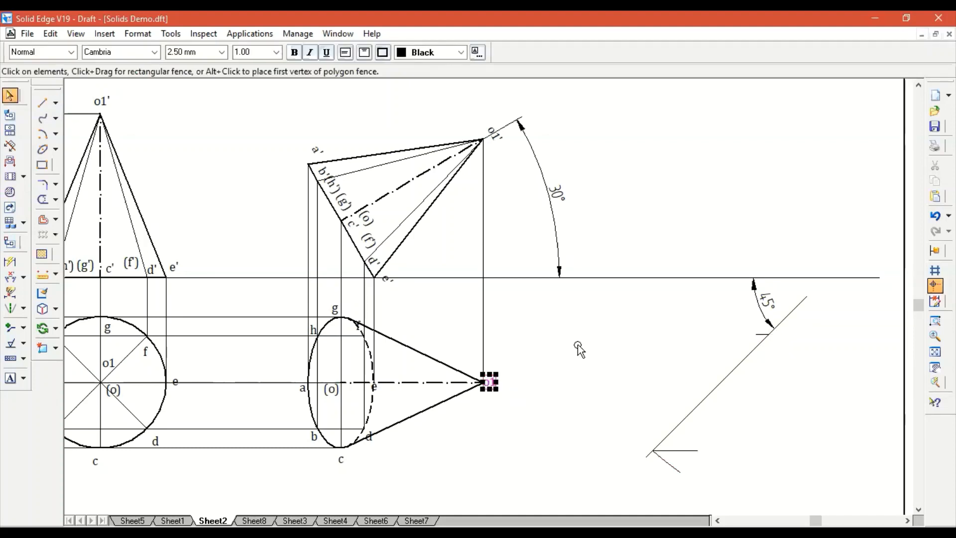
pyautogui.hotkey('ctrl', 'v')
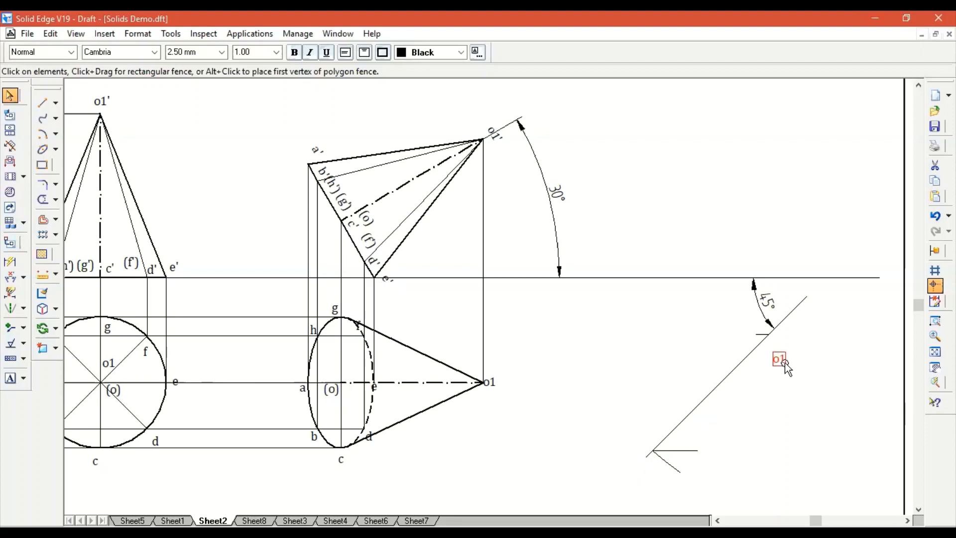
pyautogui.click(656, 468)
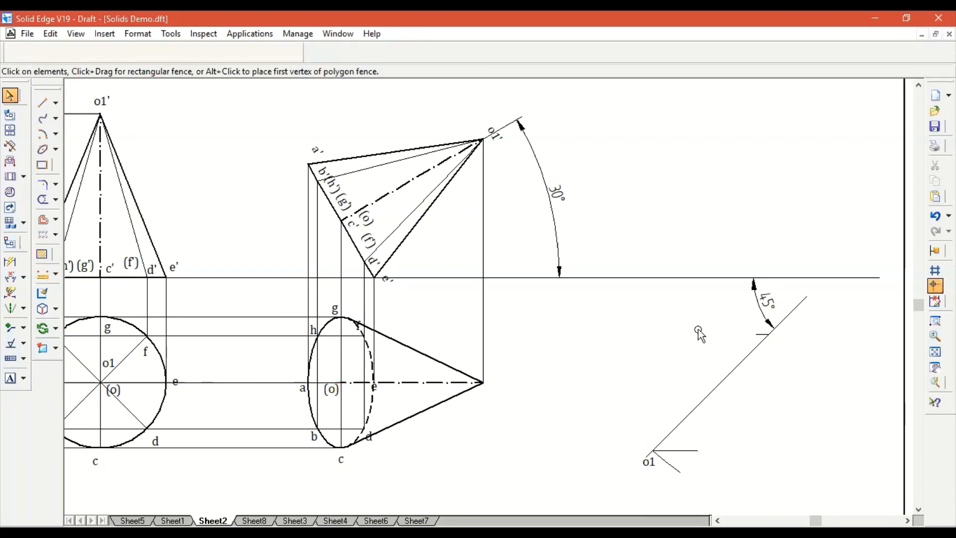
pyautogui.hotkey('ctrl', 'v')
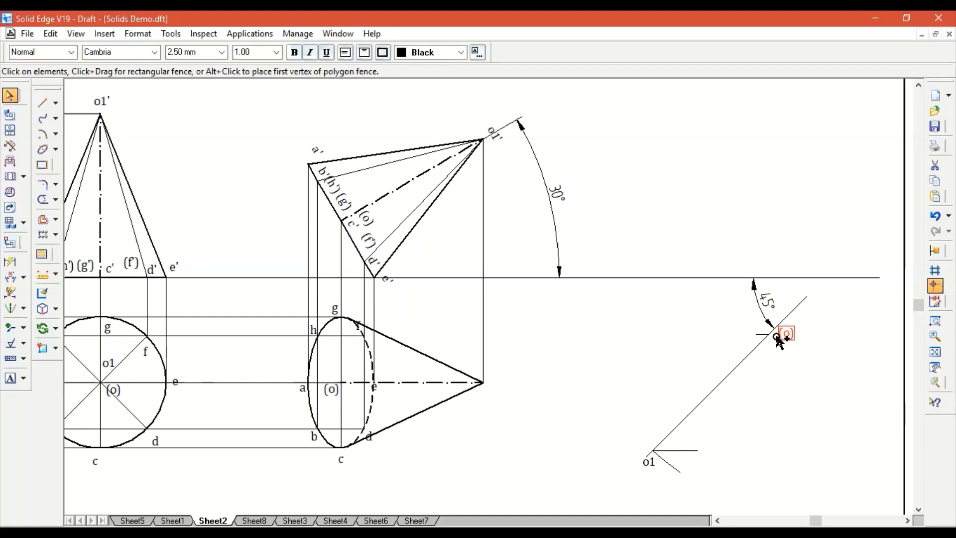
pyautogui.click(771, 337)
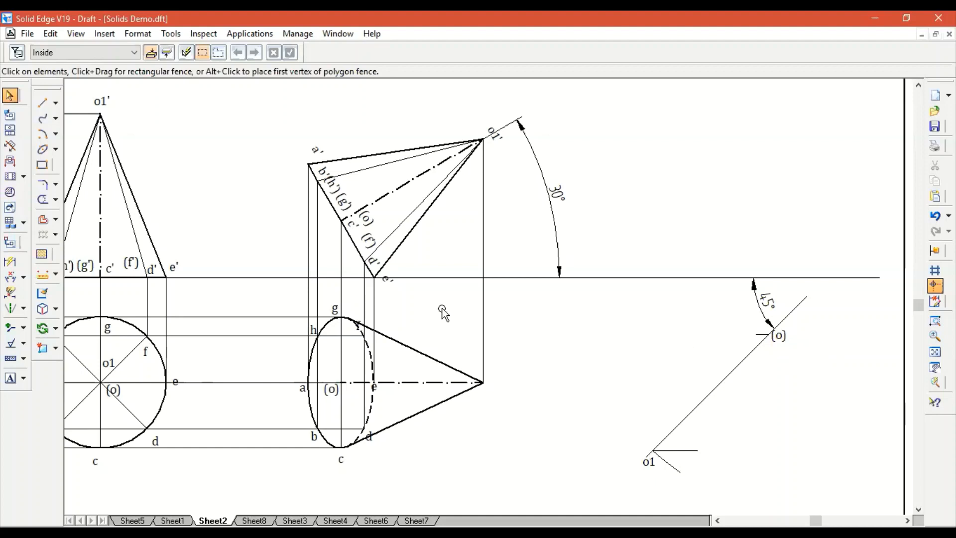
# Step: Draw a vertical helper line about 18 mm long above point o1 and extend the short horizontal line at (o) to it
pyautogui.click(42, 103)
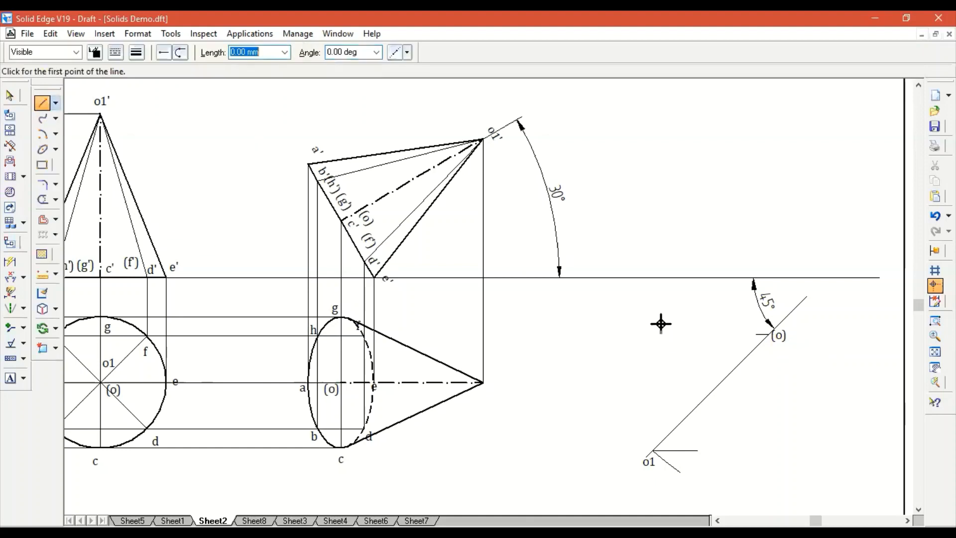
pyautogui.click(651, 311)
pyautogui.click(651, 369)
pyautogui.click(55, 199)
pyautogui.click(82, 239)
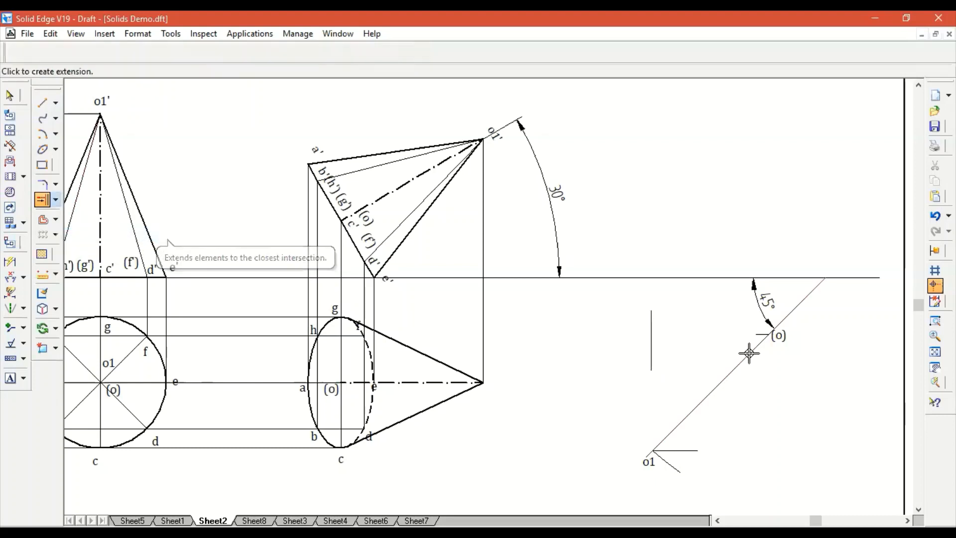
pyautogui.click(758, 335)
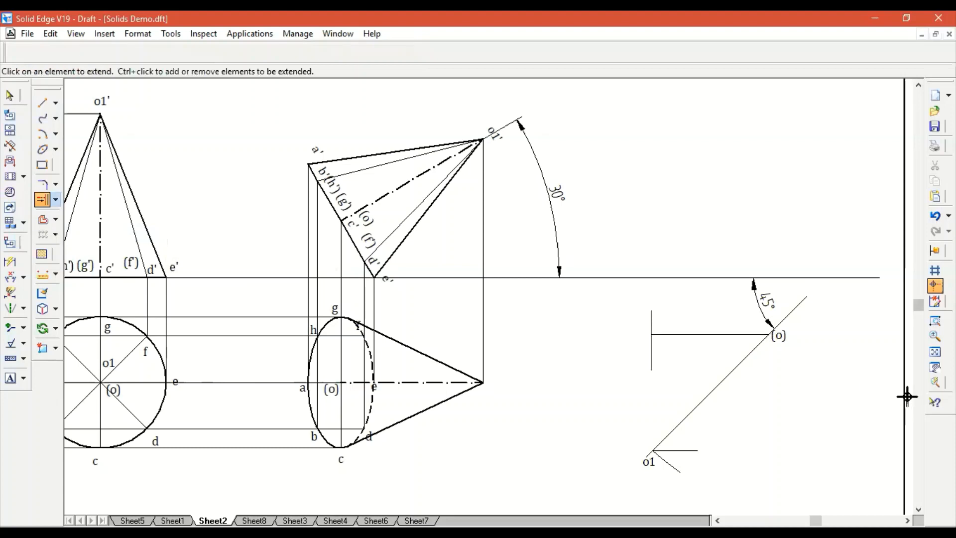
# Step: Delete the vertical helper line at the end of the extended horizontal line through (o)
pyautogui.press('Escape')
pyautogui.click(649, 357)
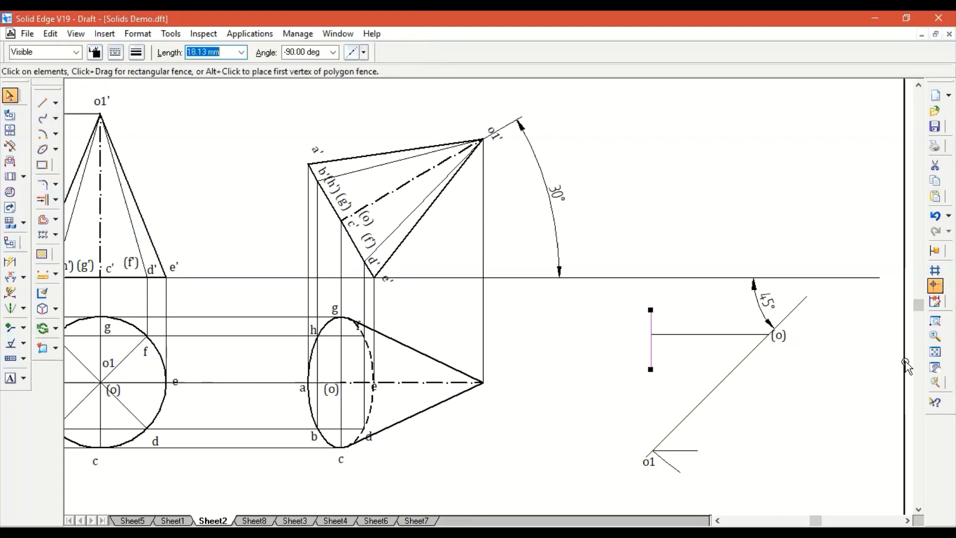
pyautogui.press('Delete')
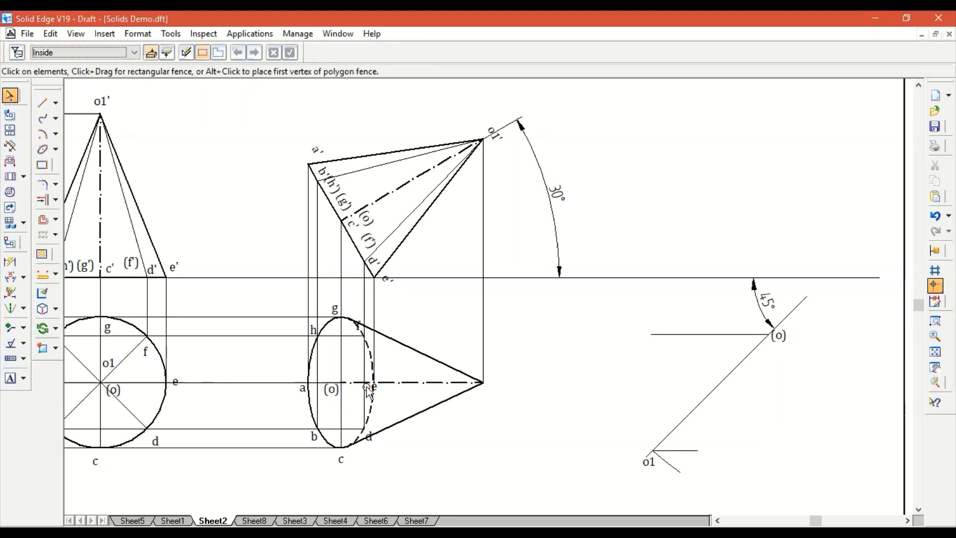
# Step: Draw a 43.3 mm line from o1 to the horizontal line through (o), and move the (o) label to the new line's upper end
pyautogui.click(392, 382)
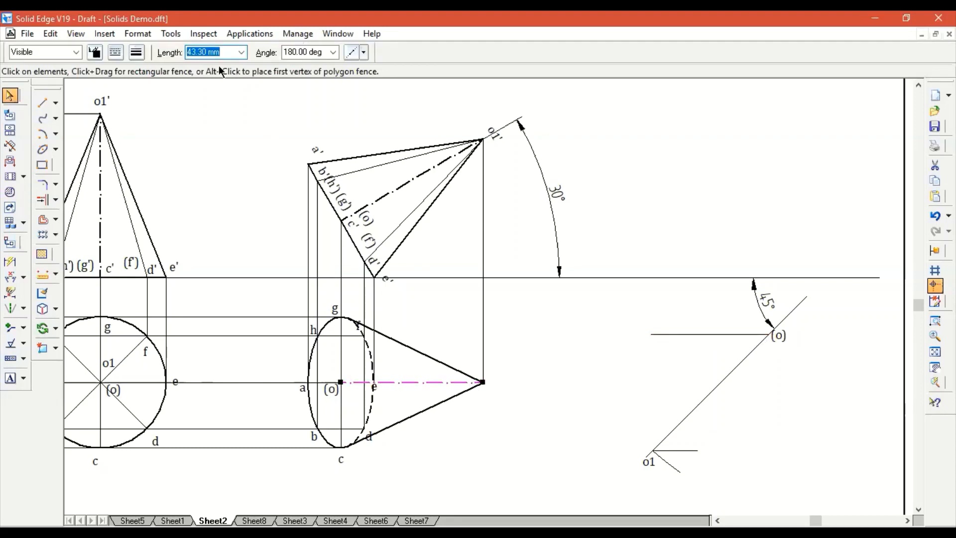
pyautogui.click(43, 105)
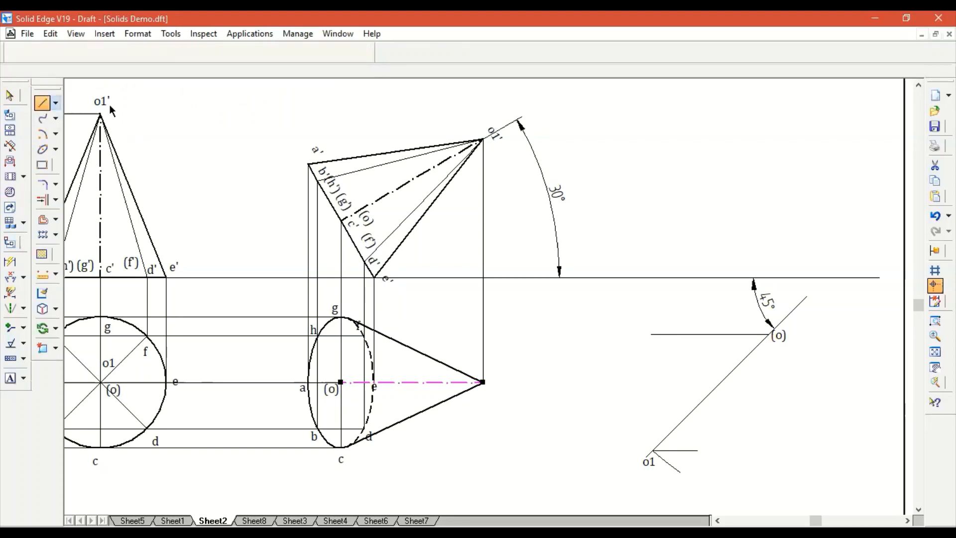
pyautogui.click(653, 451)
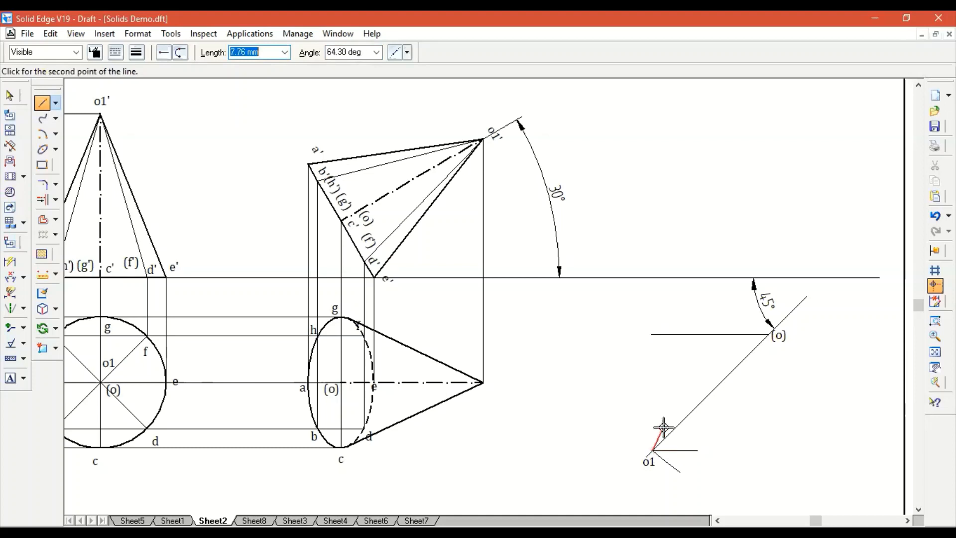
pyautogui.write('43.3')
pyautogui.press('Tab')
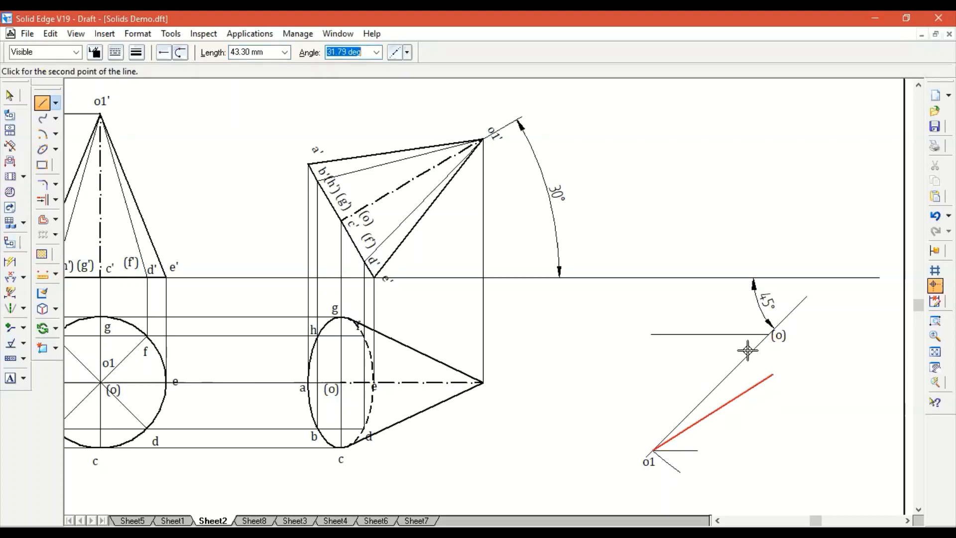
pyautogui.click(733, 334)
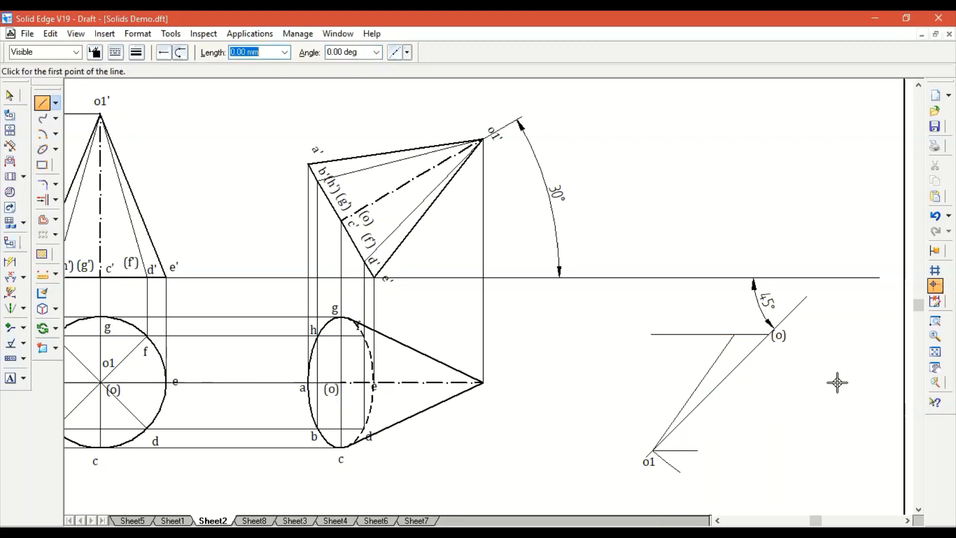
pyautogui.press('Escape')
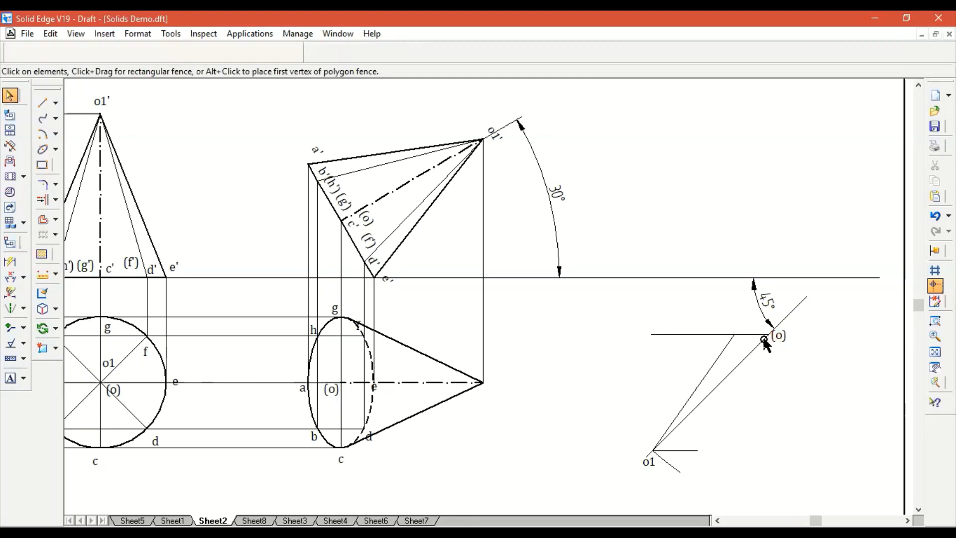
pyautogui.keyDown('ctrl'); pyautogui.moveTo(733, 333); pyautogui.dragTo(724, 354); pyautogui.keyUp('ctrl')
pyautogui.click(861, 384)
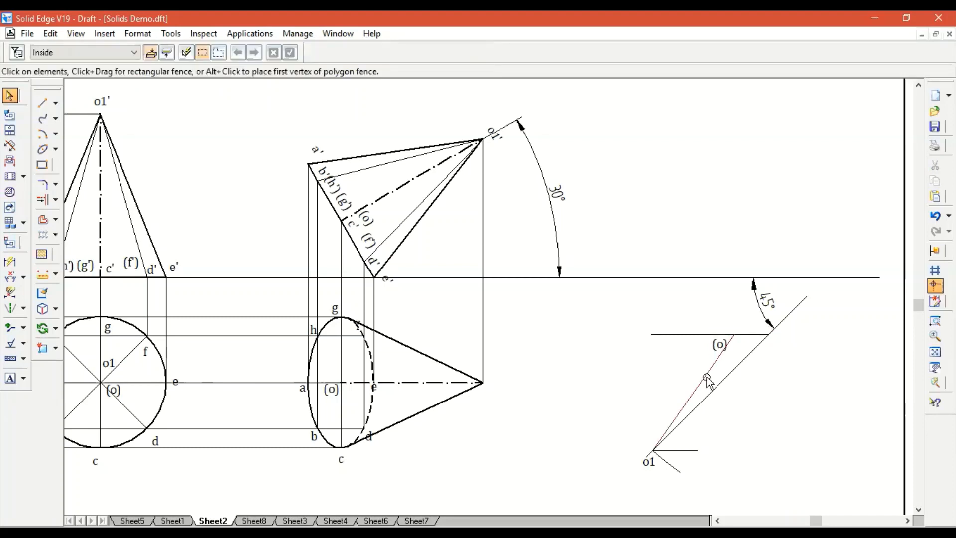
# Step: Dimension the angle between the 43.3 mm line at o1 and the long horizontal reference line
pyautogui.click(703, 378)
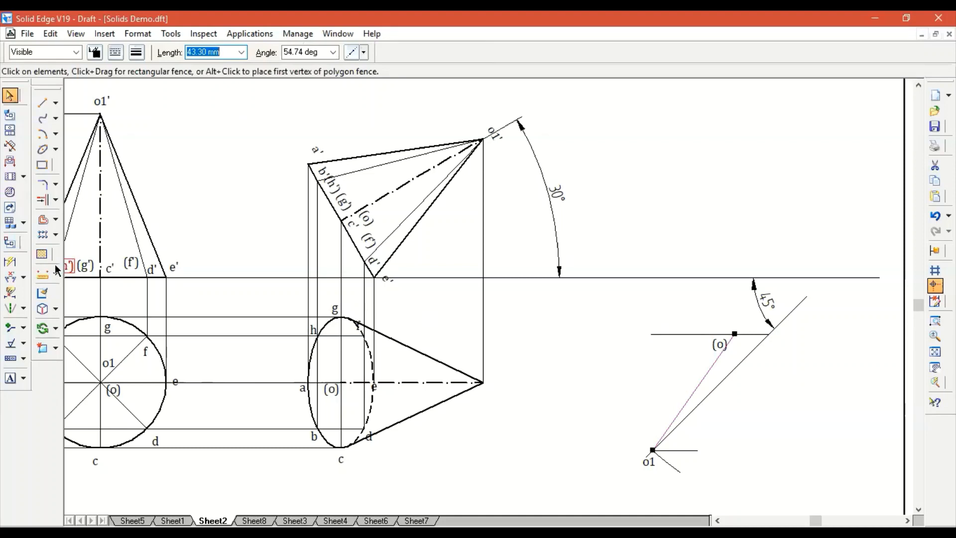
pyautogui.click(10, 277)
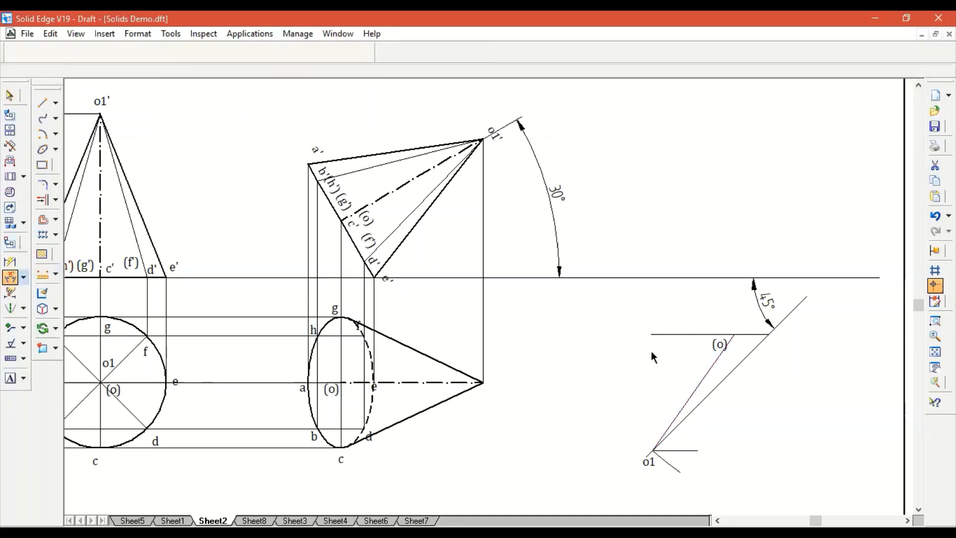
pyautogui.click(704, 378)
pyautogui.click(698, 277)
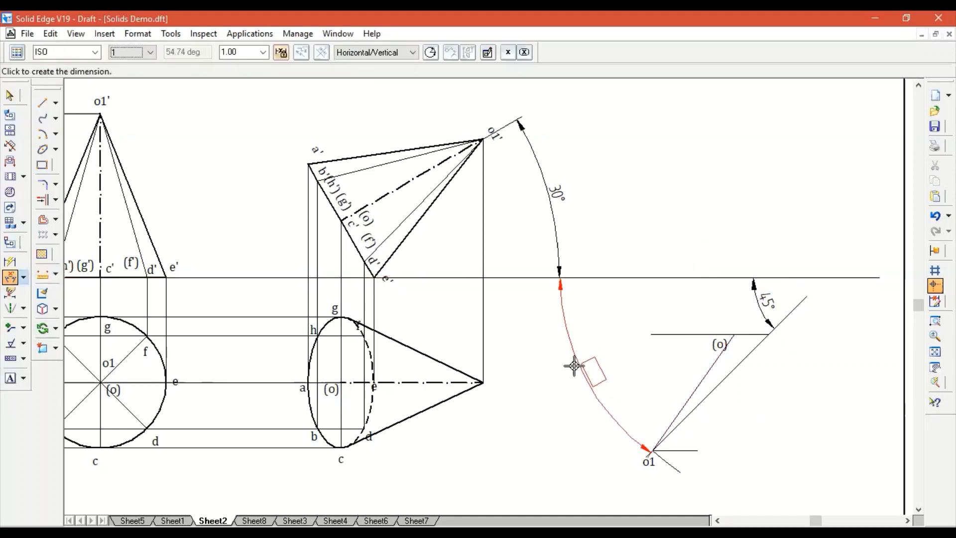
pyautogui.click(558, 388)
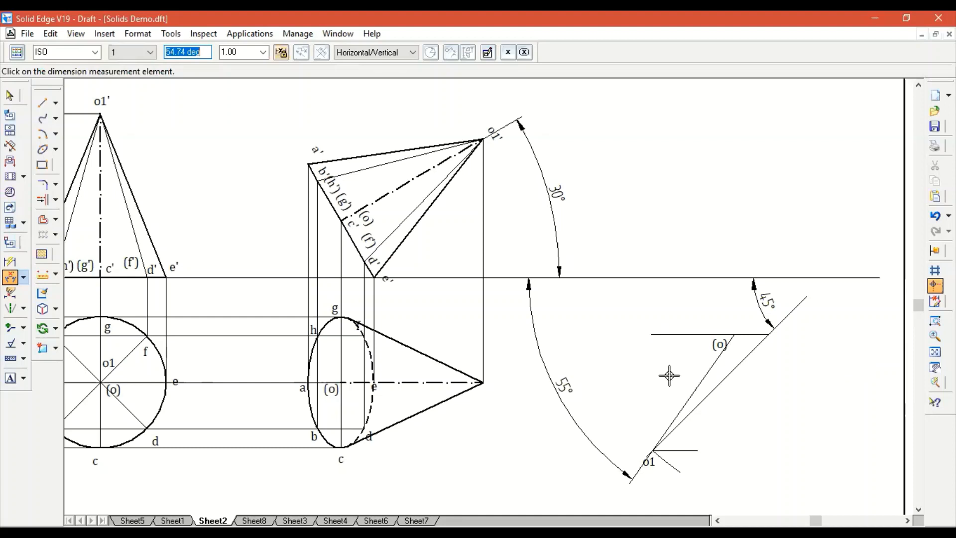
pyautogui.click(16, 89)
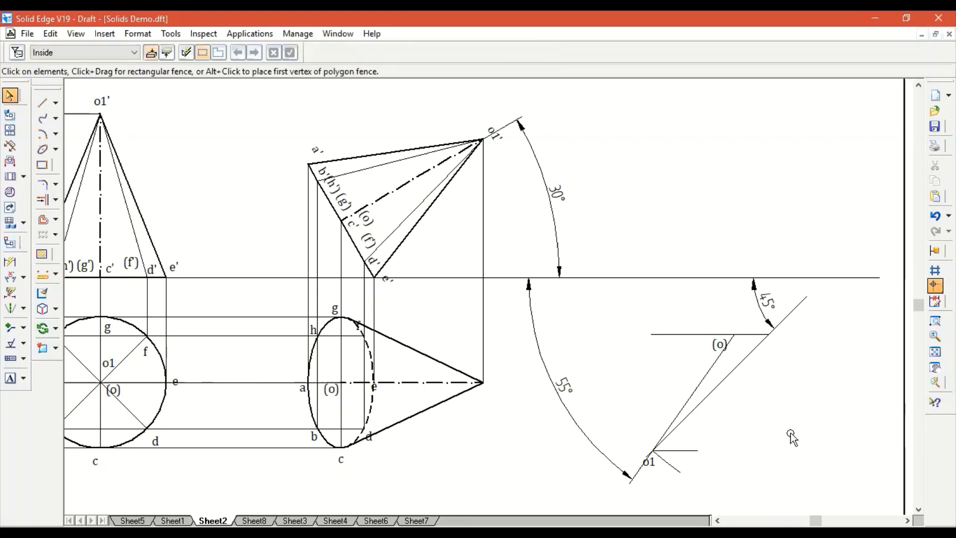
# Step: Make the 43.3 mm line at o1 thicker and give it a dash-dot axis line type
pyautogui.click(695, 391)
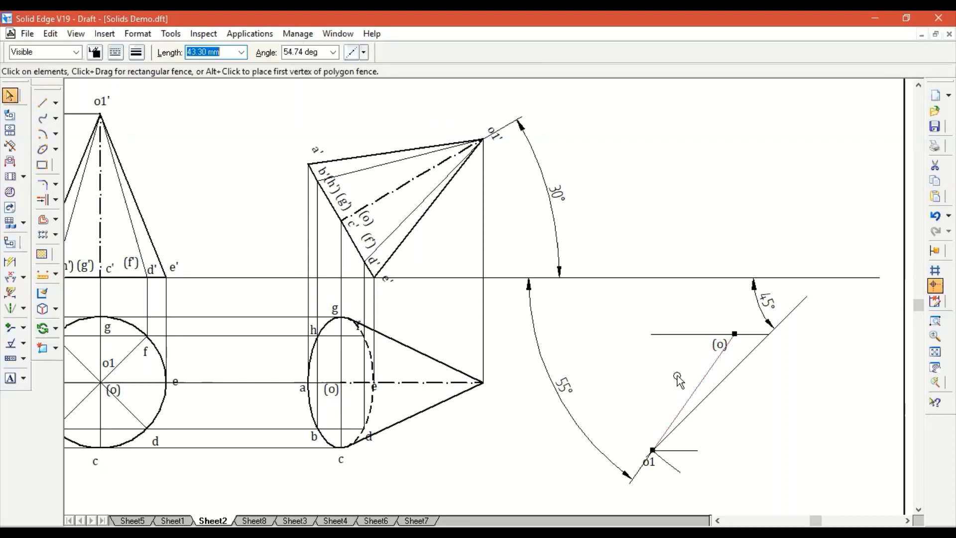
pyautogui.click(135, 53)
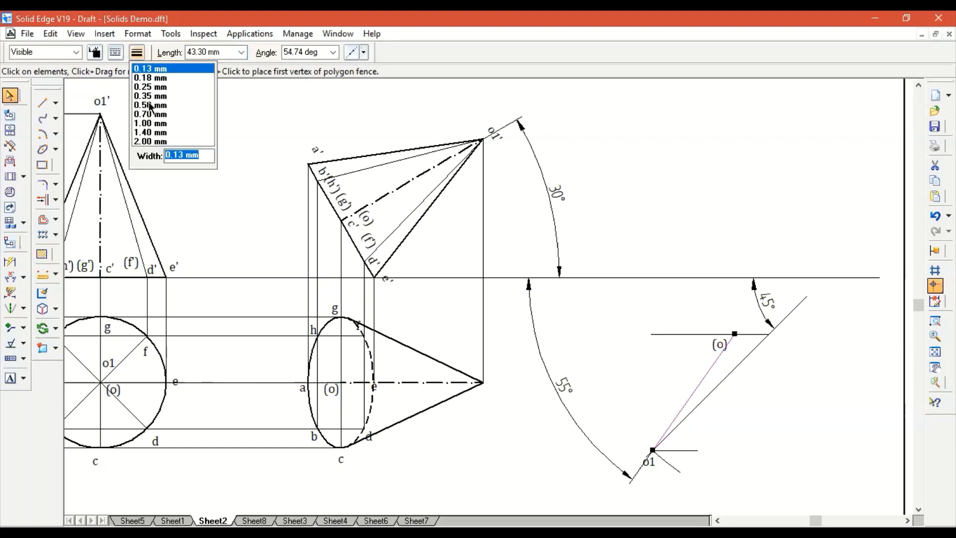
pyautogui.click(115, 52)
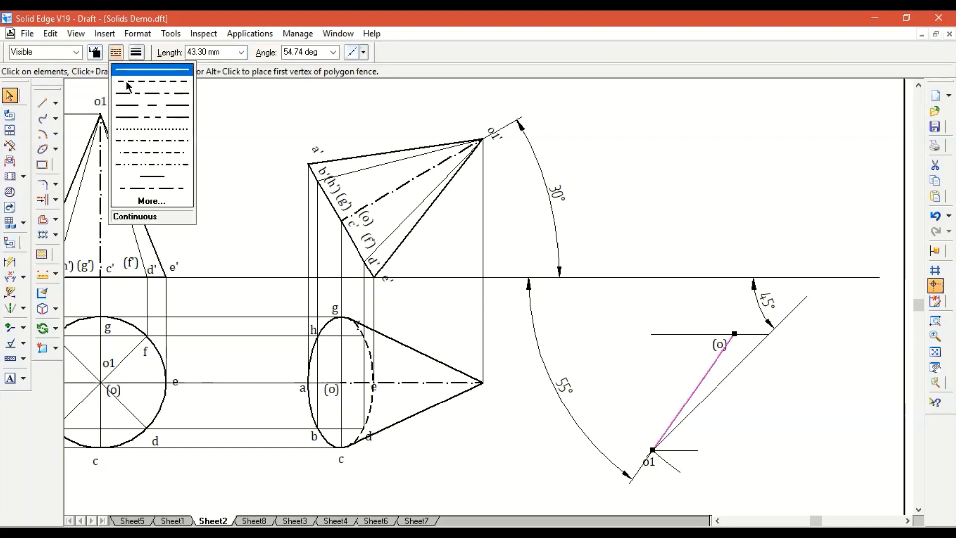
pyautogui.click(134, 142)
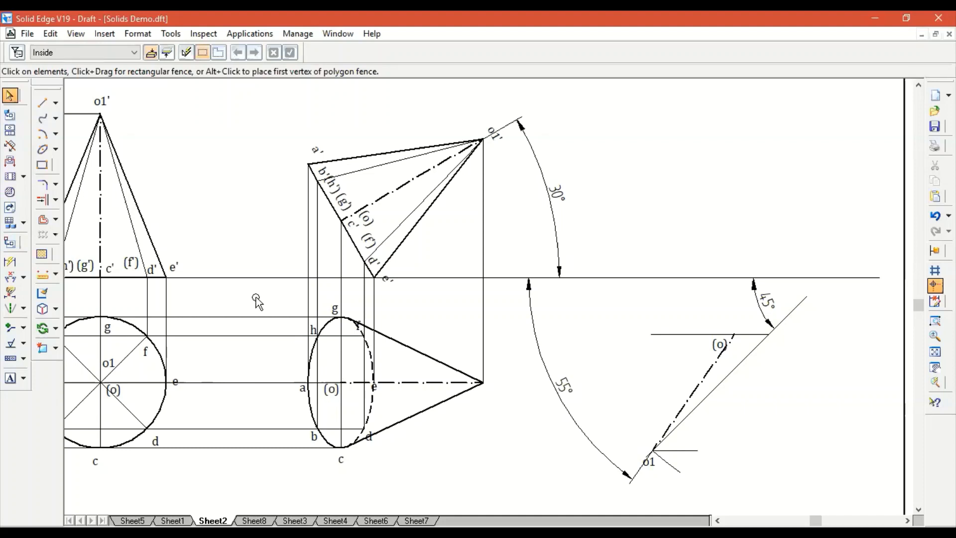
# Step: Label the apex of the tilted cone's top view o1
pyautogui.moveTo(256, 298); pyautogui.dragTo(491, 474)
pyautogui.click(496, 393)
pyautogui.click(495, 426)
# Step: Try to copy the tilted cone's top view with its labels from its apex to point o1 on the inclined axis
pyautogui.moveTo(254, 296); pyautogui.dragTo(518, 474)
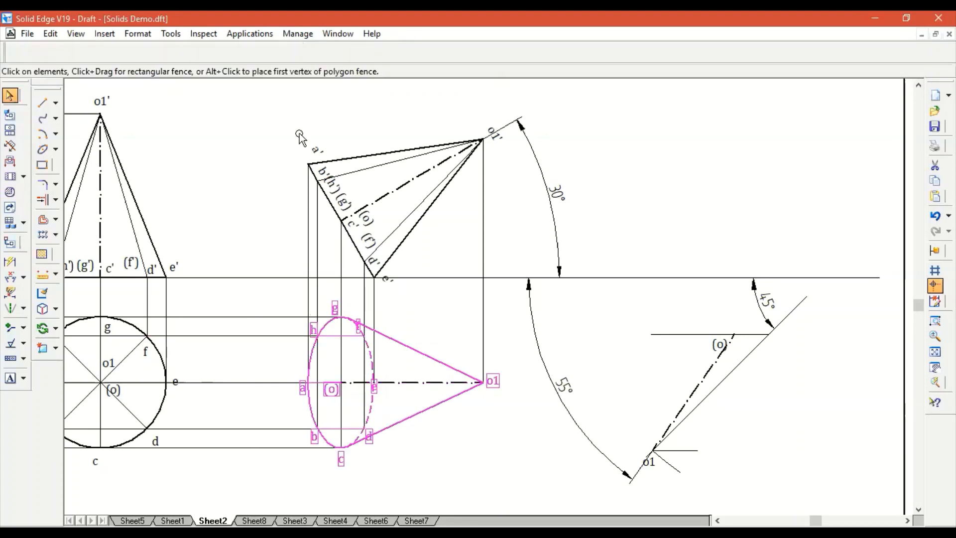
pyautogui.click(55, 348)
pyautogui.click(55, 328)
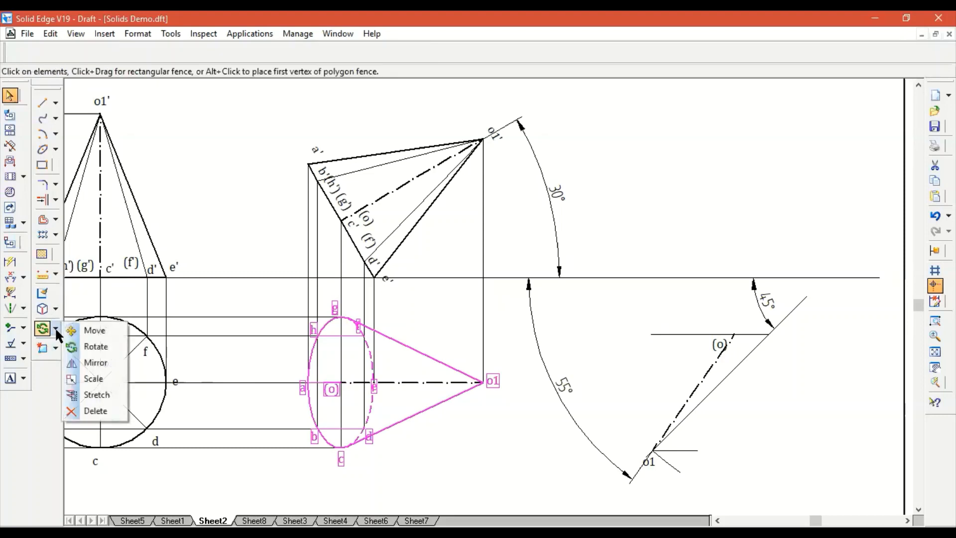
pyautogui.click(85, 329)
pyautogui.click(480, 383)
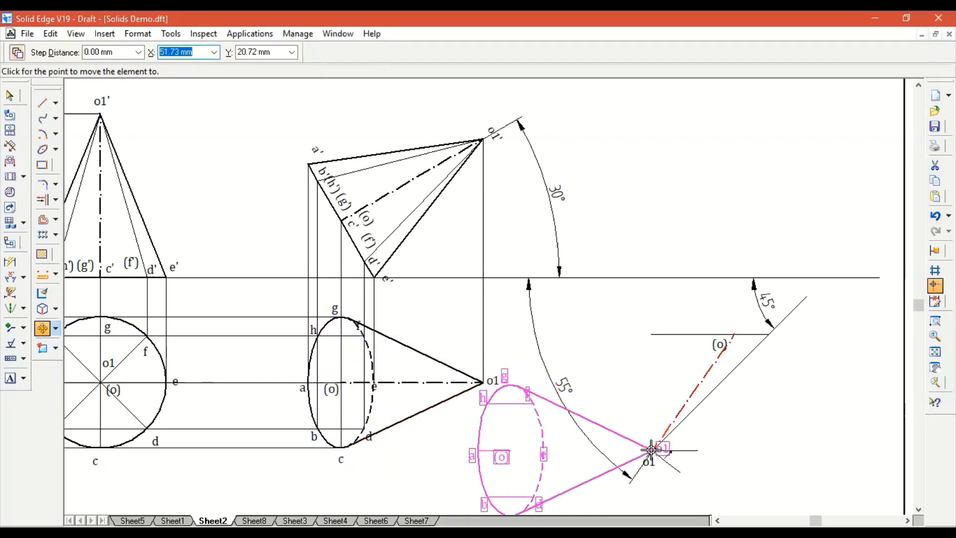
# Step: Try to rotate the copied top view about o1 so that its axis aligns with the inclined dash-dot line
pyautogui.click(55, 328)
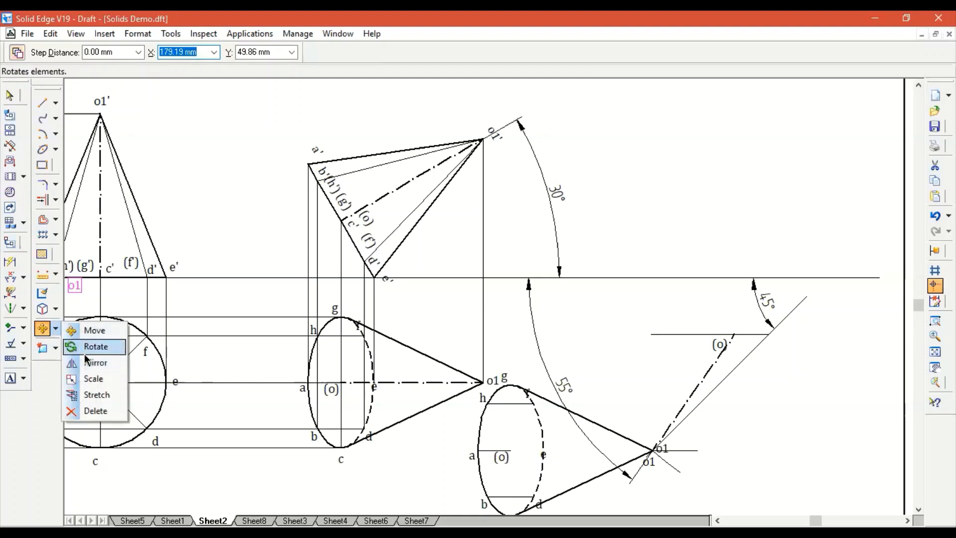
pyautogui.click(95, 347)
pyautogui.click(653, 450)
pyautogui.click(653, 450)
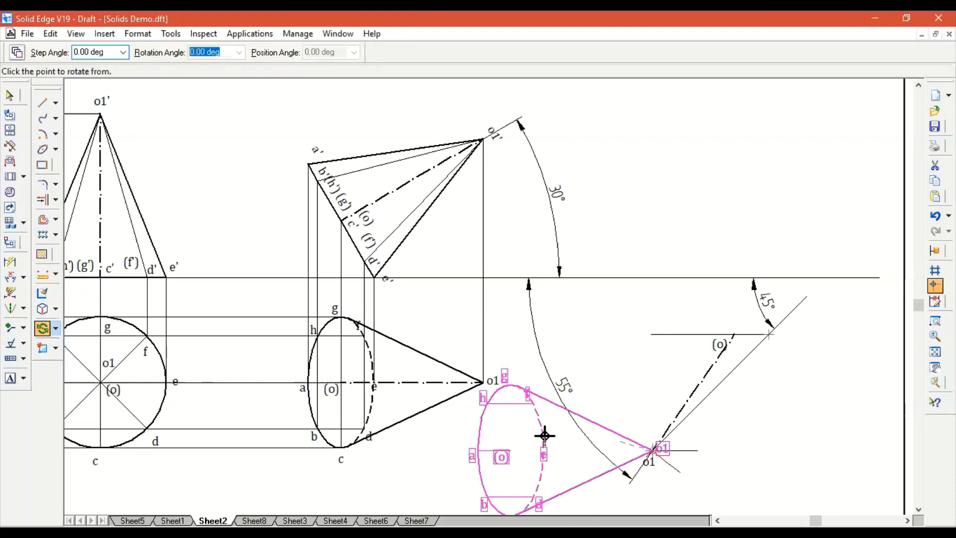
pyautogui.click(474, 450)
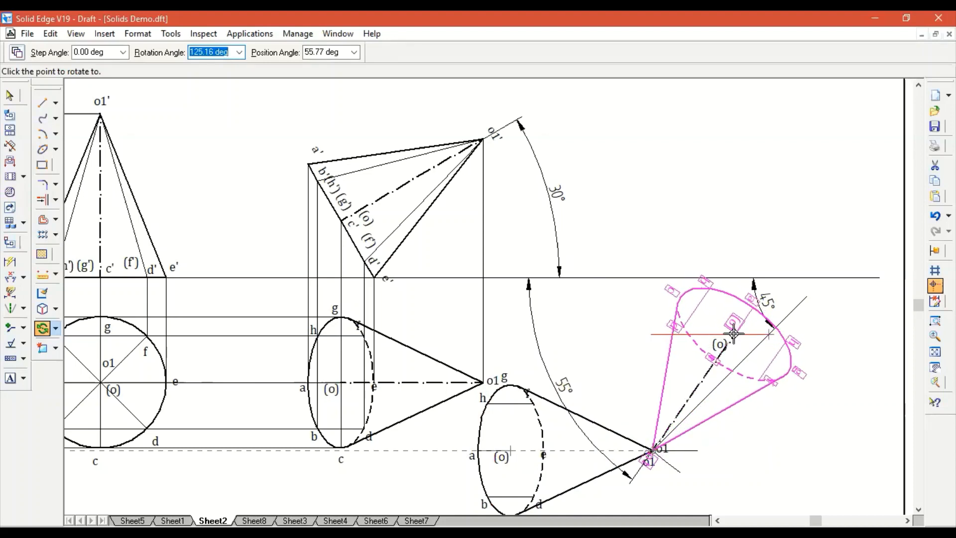
pyautogui.click(735, 340)
pyautogui.press('Escape')
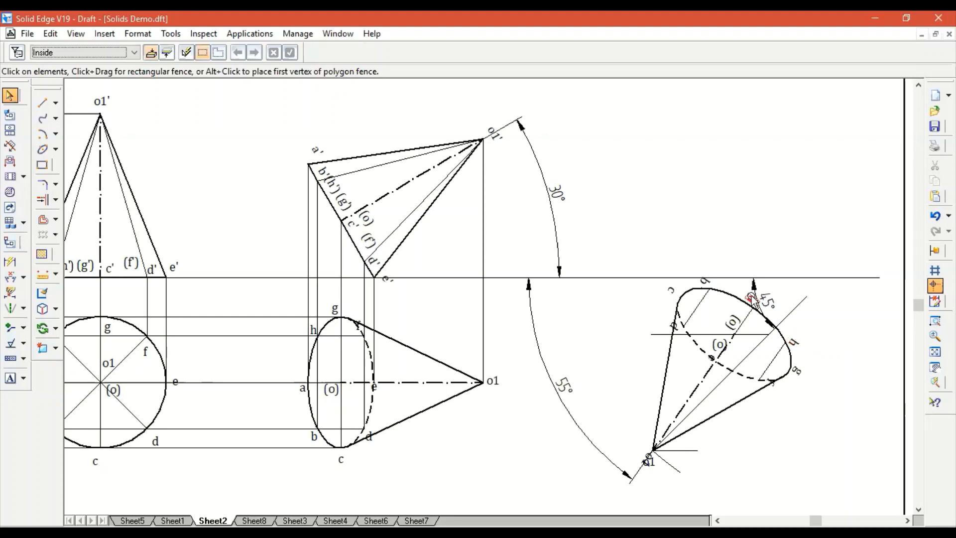
# Step: Check the thin lines inside the rotated base ellipse, and undo the rotation and copy of the top view
pyautogui.click(778, 353)
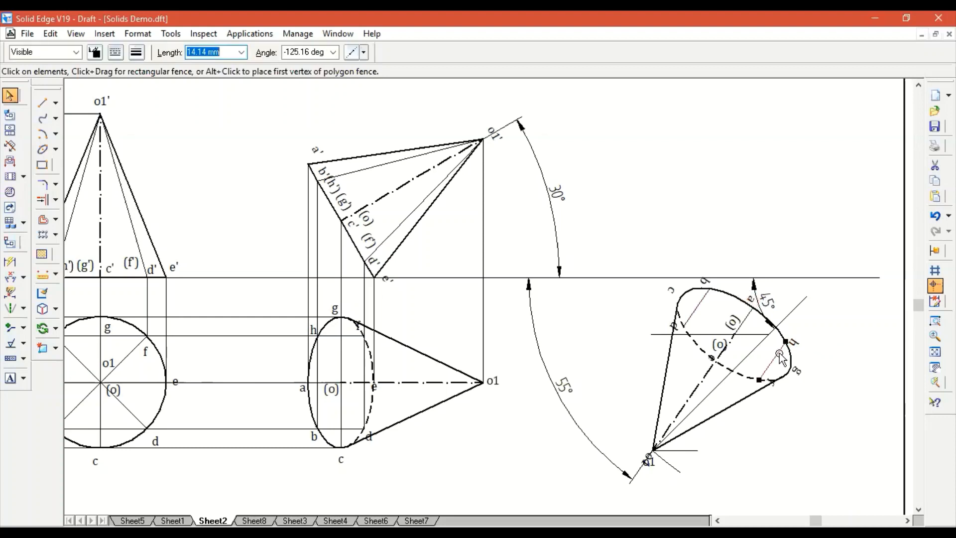
pyautogui.click(744, 320)
pyautogui.click(697, 306)
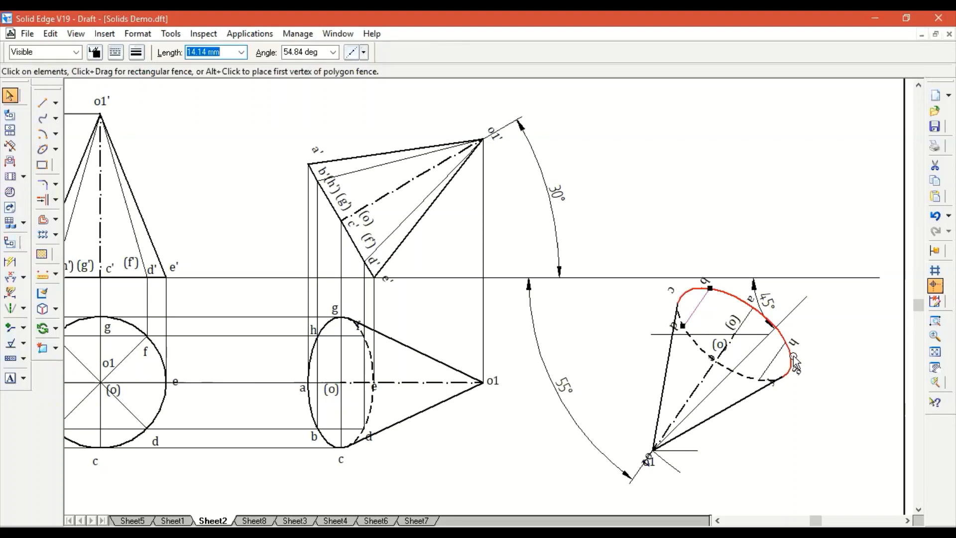
pyautogui.hotkey('ctrl', 'z')
pyautogui.hotkey('ctrl', 'z')
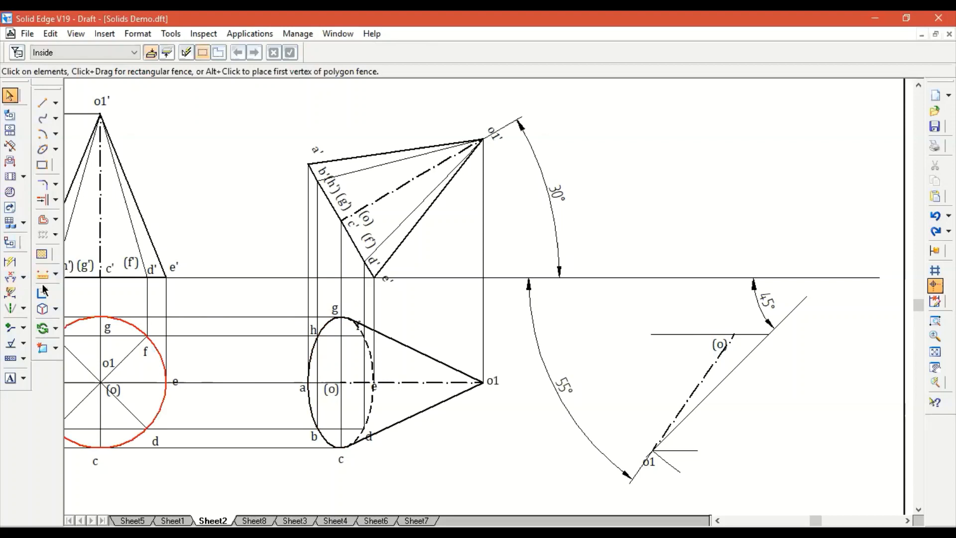
# Step: Split the vertical projector from c' at point g and the projector from b' at point h on the base ellipse
pyautogui.click(56, 200)
pyautogui.click(83, 247)
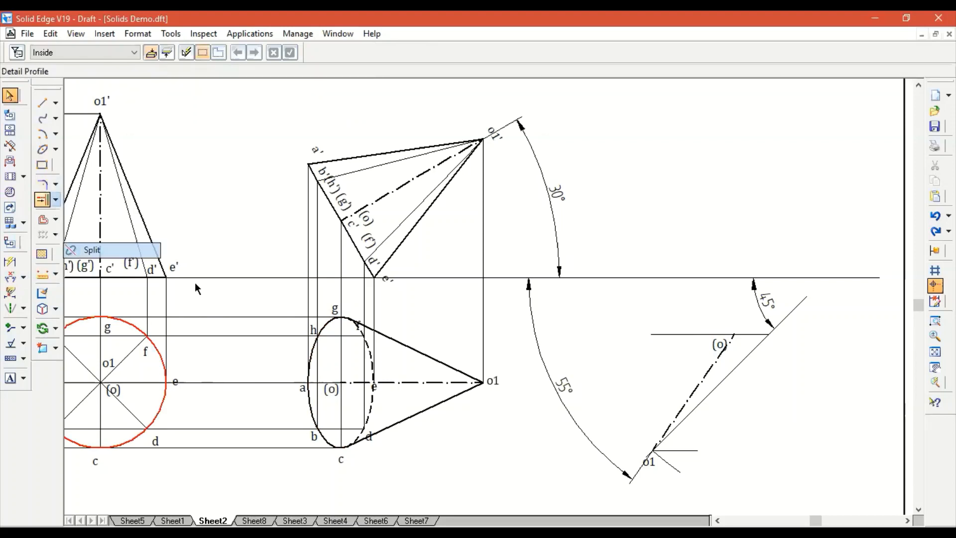
pyautogui.click(342, 313)
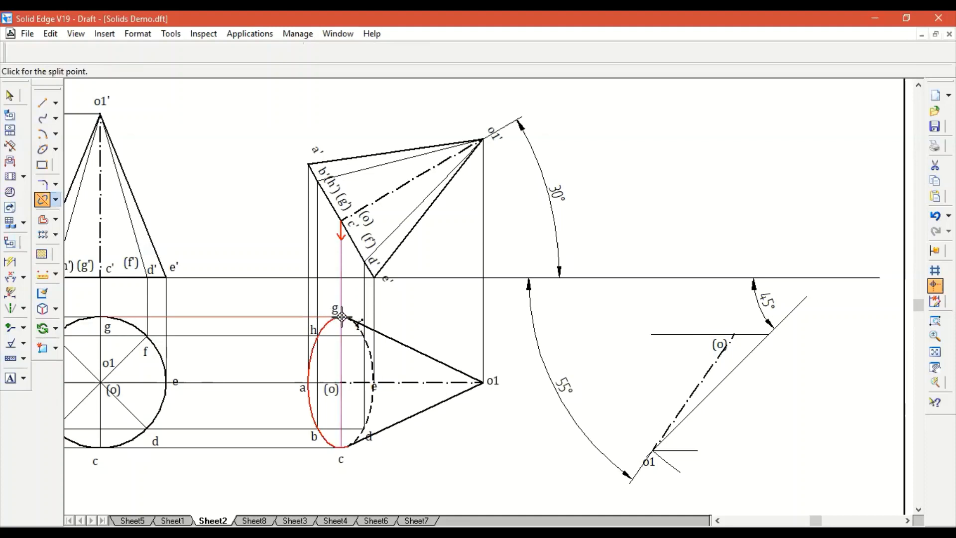
pyautogui.click(341, 317)
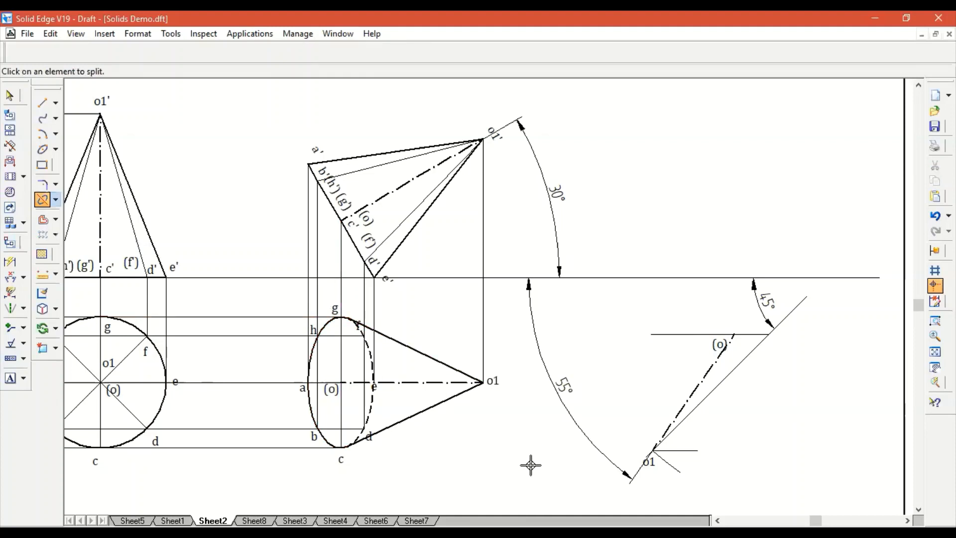
pyautogui.click(318, 363)
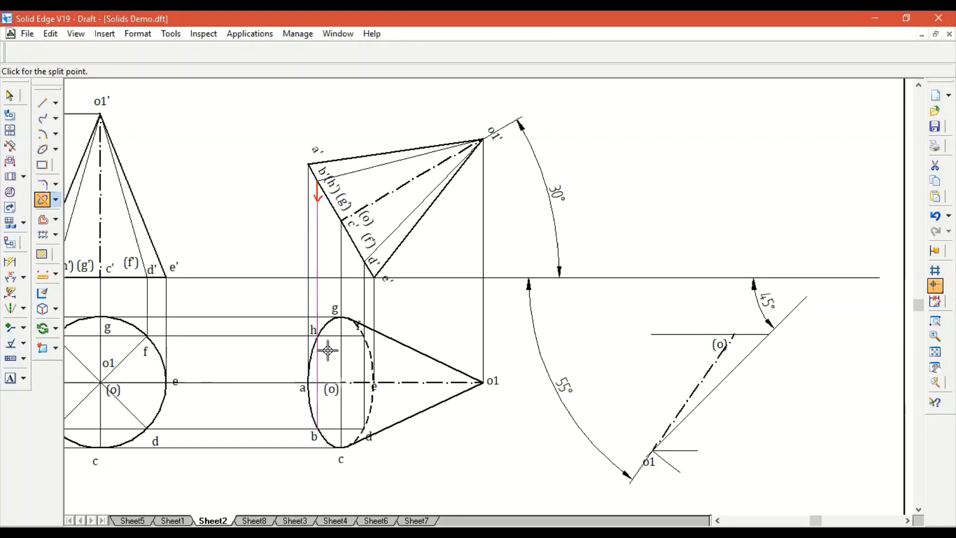
pyautogui.click(316, 333)
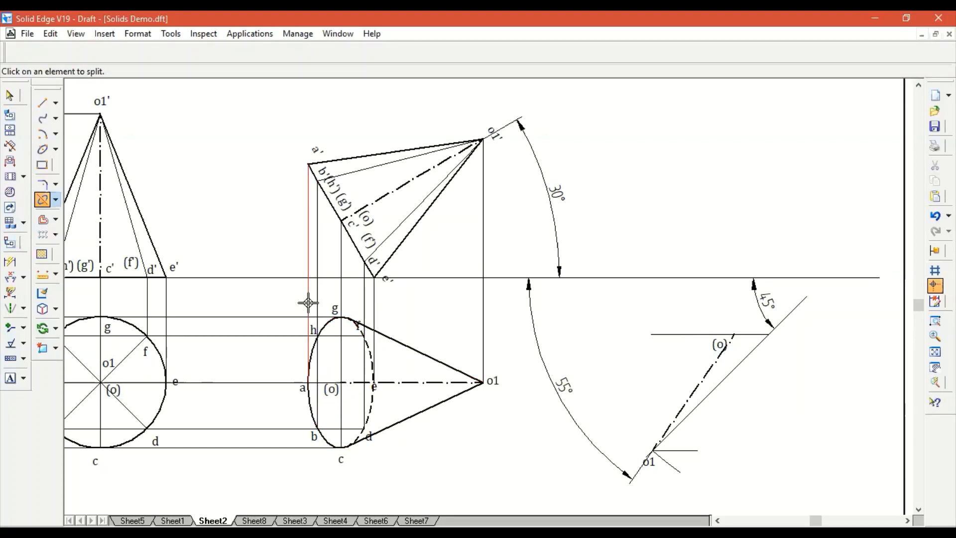
pyautogui.press('Escape')
# Step: Copy the tilted cone's top view, including its labels and split inner lines, from its apex to point o1 on the inclined axis
pyautogui.moveTo(384, 327); pyautogui.dragTo(525, 470)
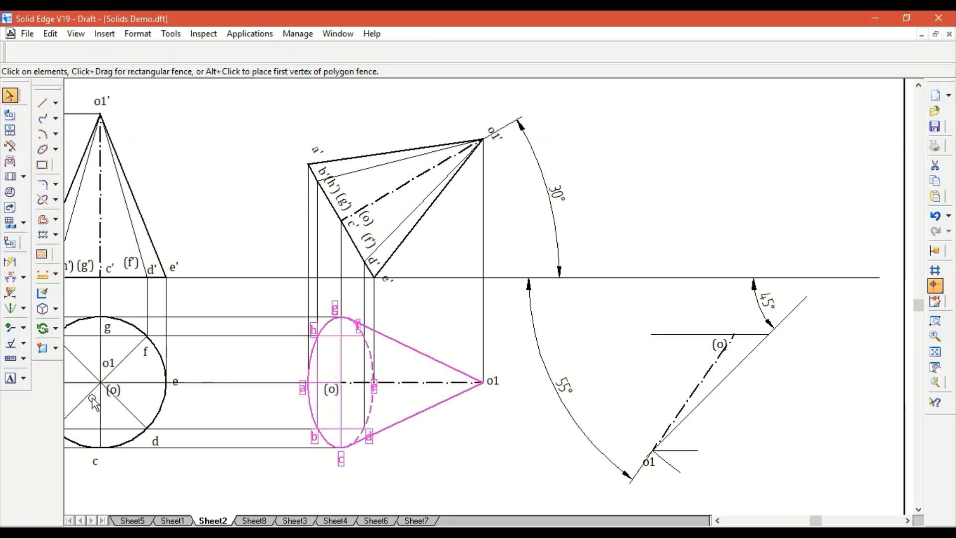
pyautogui.click(55, 328)
pyautogui.click(96, 327)
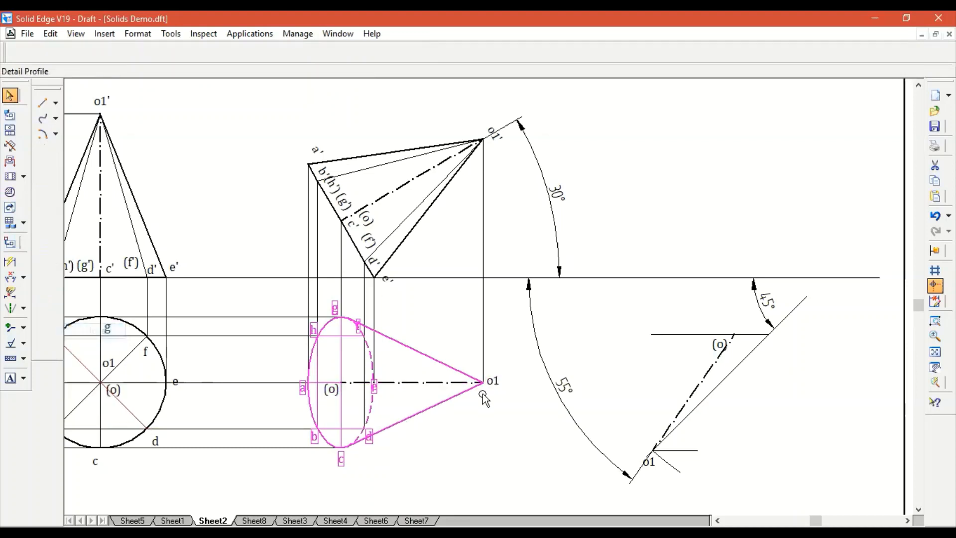
pyautogui.click(482, 383)
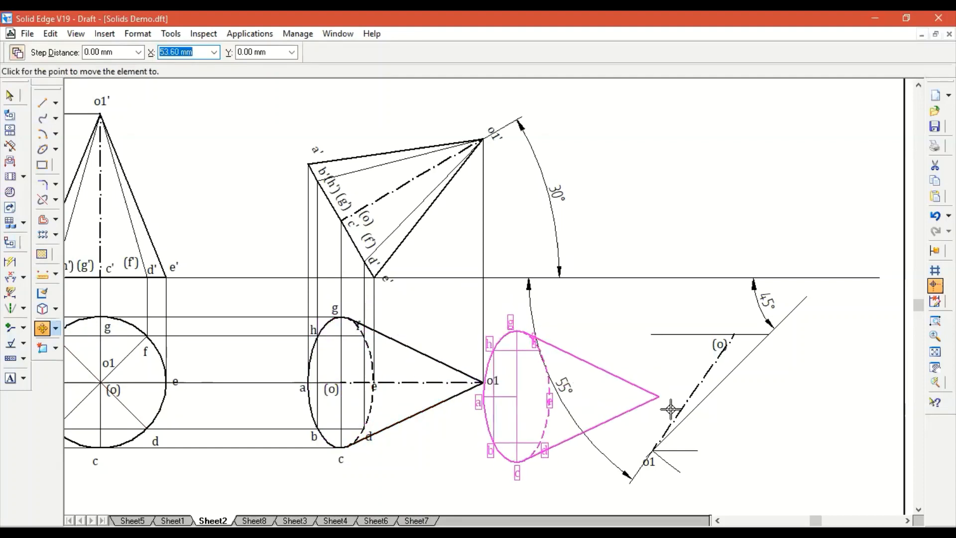
pyautogui.click(652, 452)
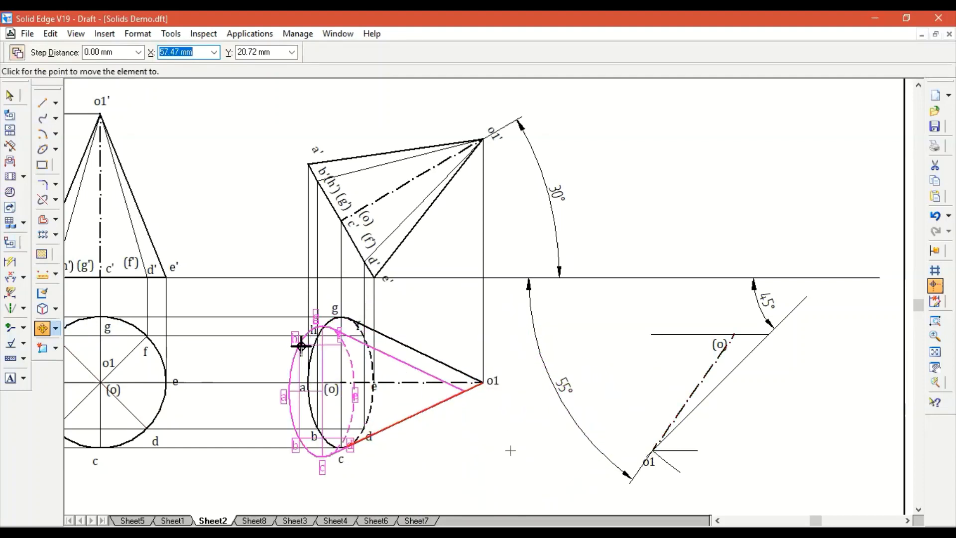
# Step: Rotate the copied top view about o1 so that its axis lies along the inclined dash-dot line to (o)
pyautogui.click(56, 327)
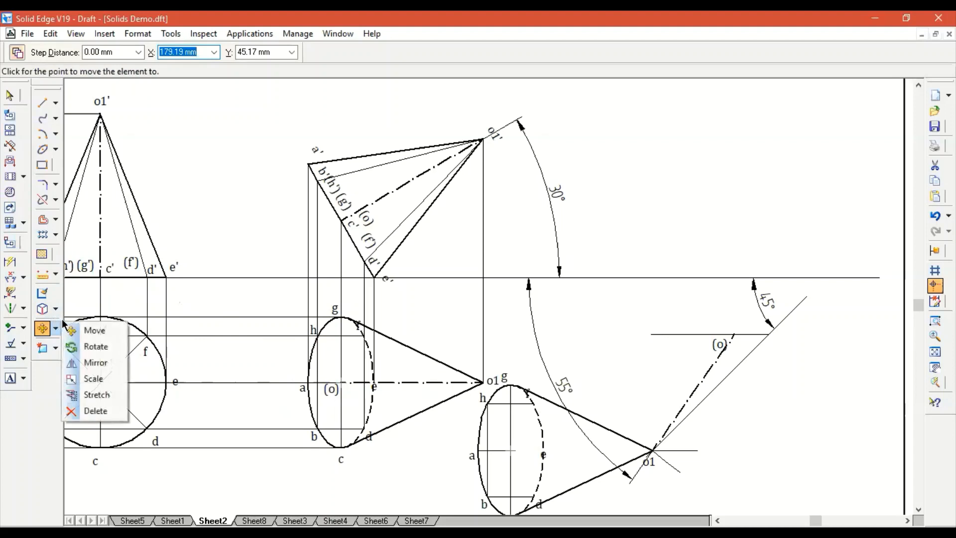
pyautogui.click(88, 347)
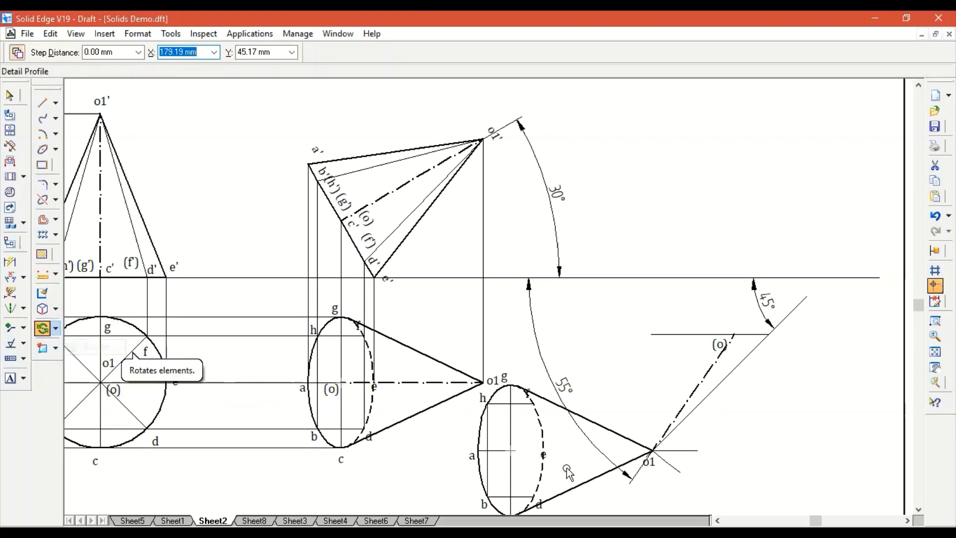
pyautogui.click(651, 448)
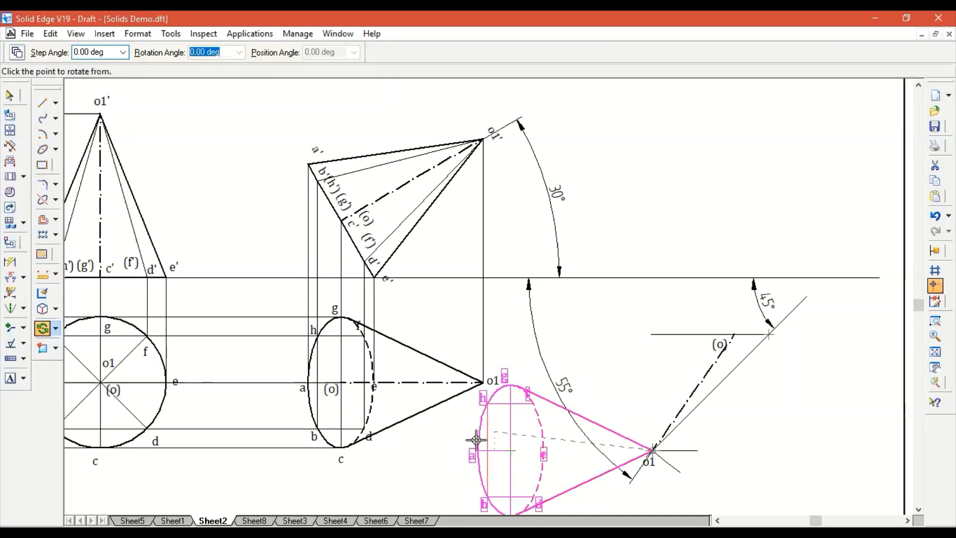
pyautogui.click(505, 448)
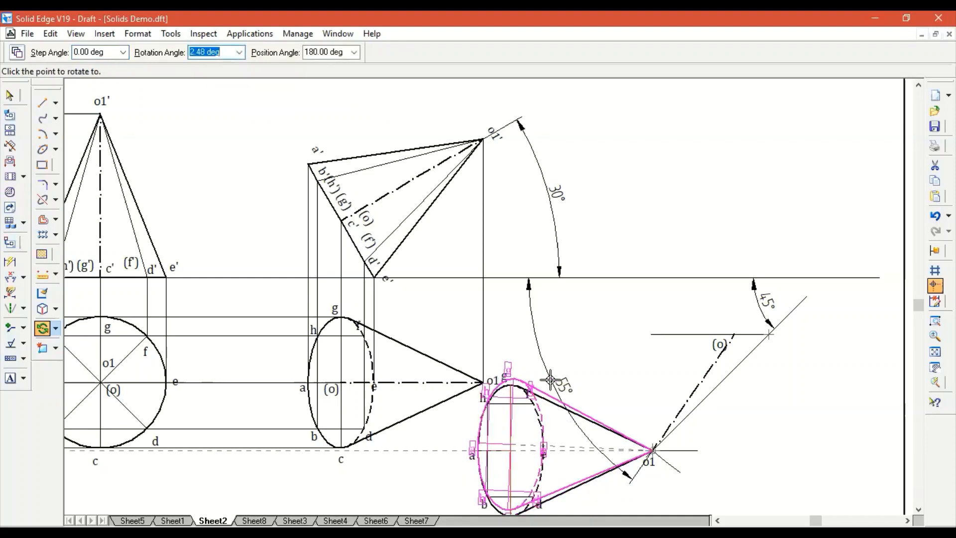
pyautogui.click(753, 339)
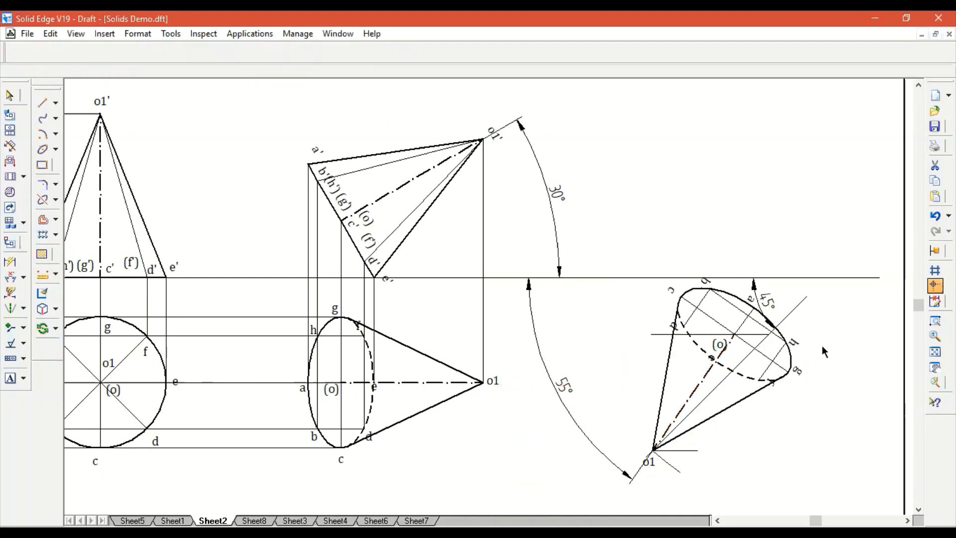
pyautogui.click(854, 361)
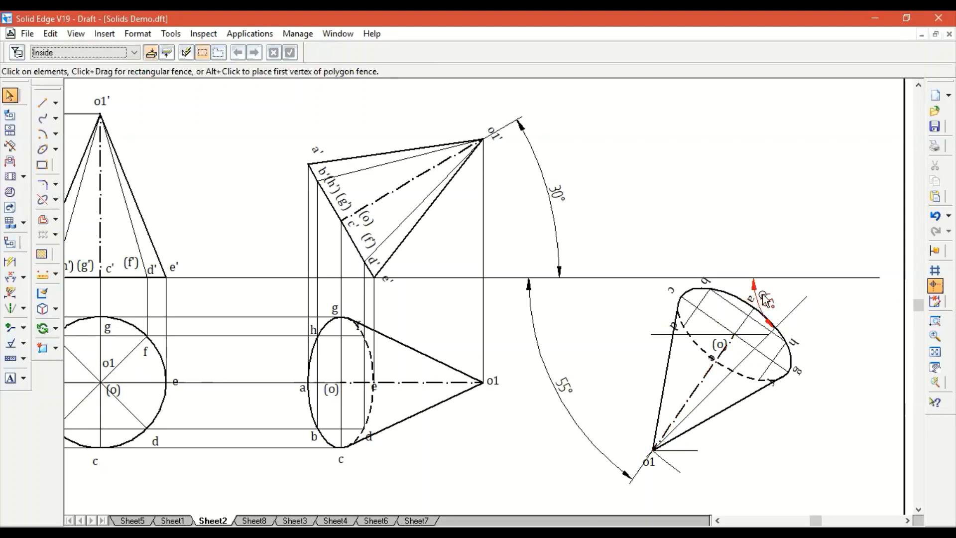
# Step: Reposition the 45° dimension beside the 55° dimension, clear of the rotated base ellipse
pyautogui.moveTo(758, 291); pyautogui.dragTo(747, 322)
pyautogui.moveTo(601, 387); pyautogui.dragTo(602, 368)
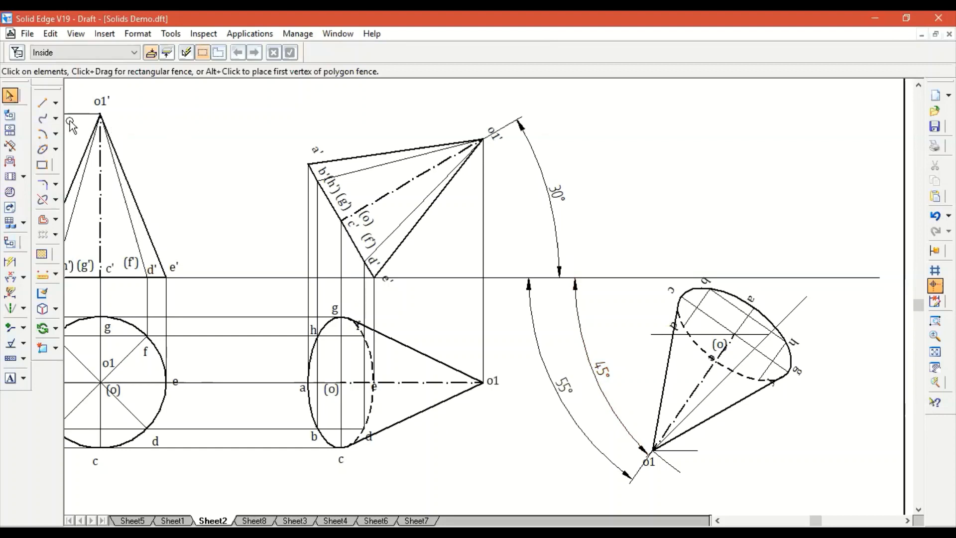
# Step: Draw vertical projectors from o1 and (o) of the rotated top view, joined by horizontal lines to o1' and the base centre in the tilted front view
pyautogui.click(43, 103)
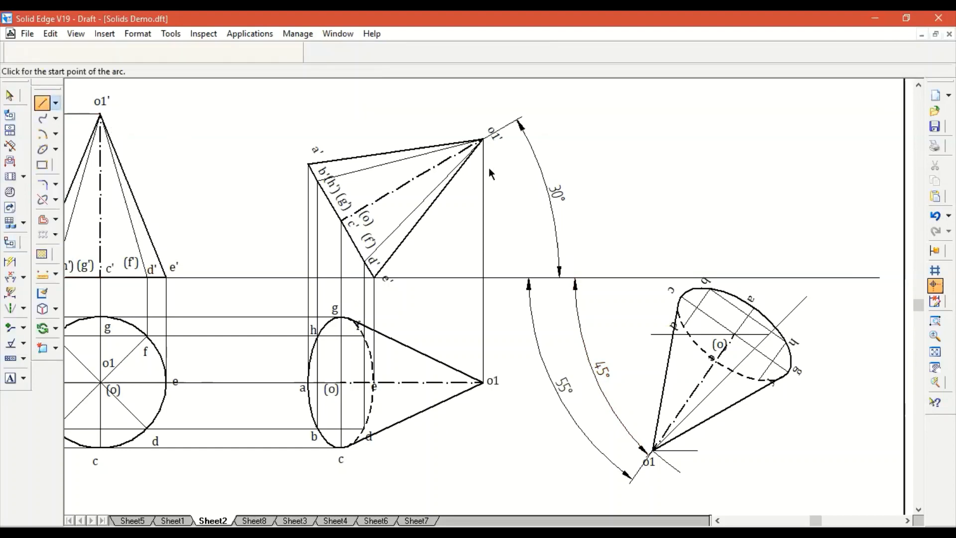
pyautogui.click(652, 448)
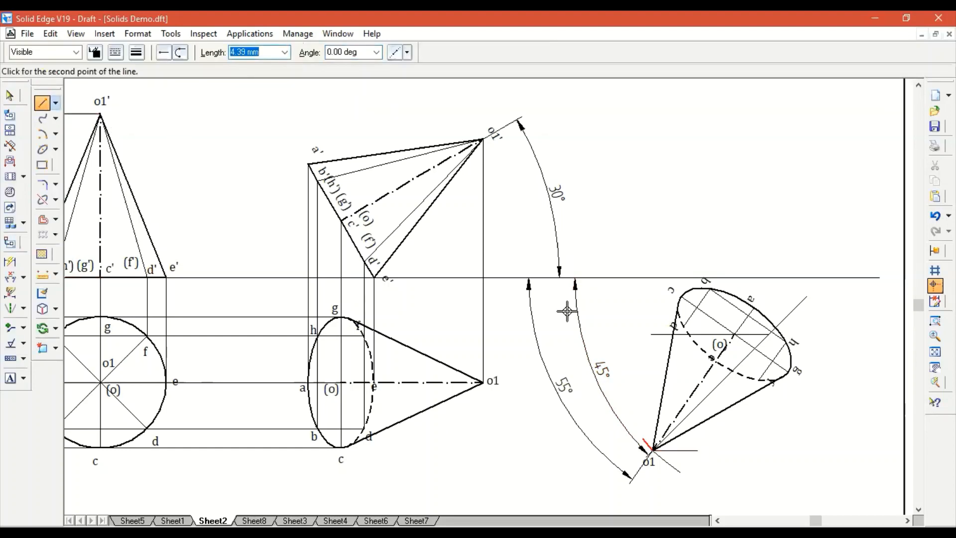
pyautogui.click(652, 138)
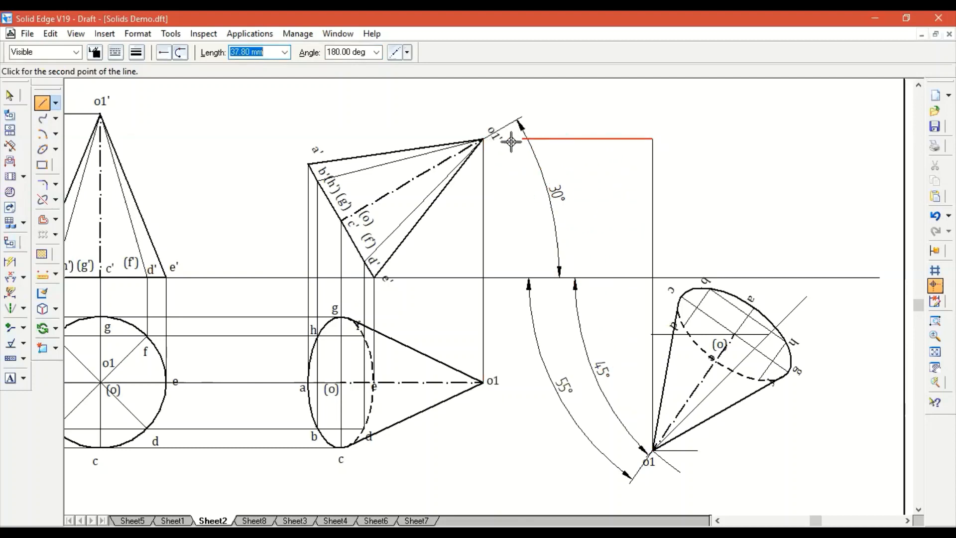
pyautogui.doubleClick(483, 140)
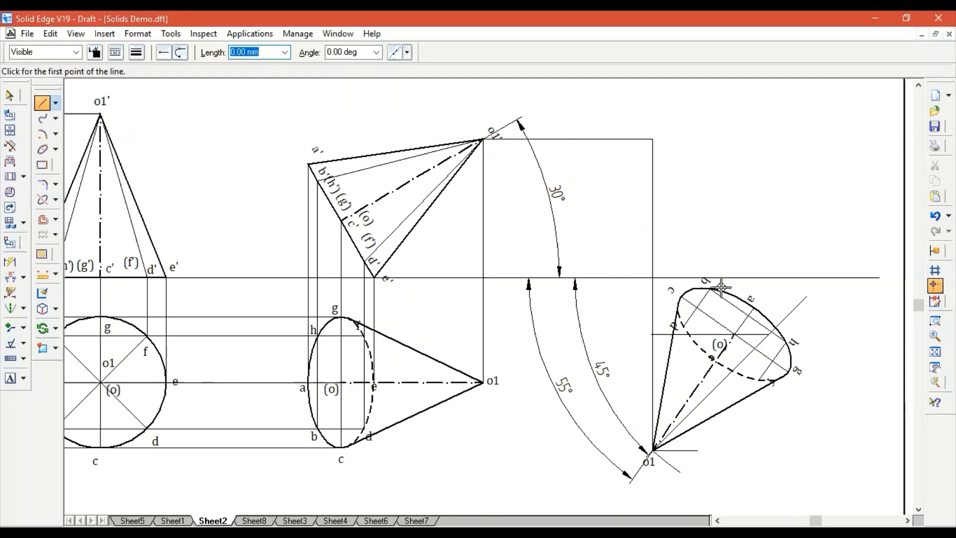
pyautogui.click(730, 334)
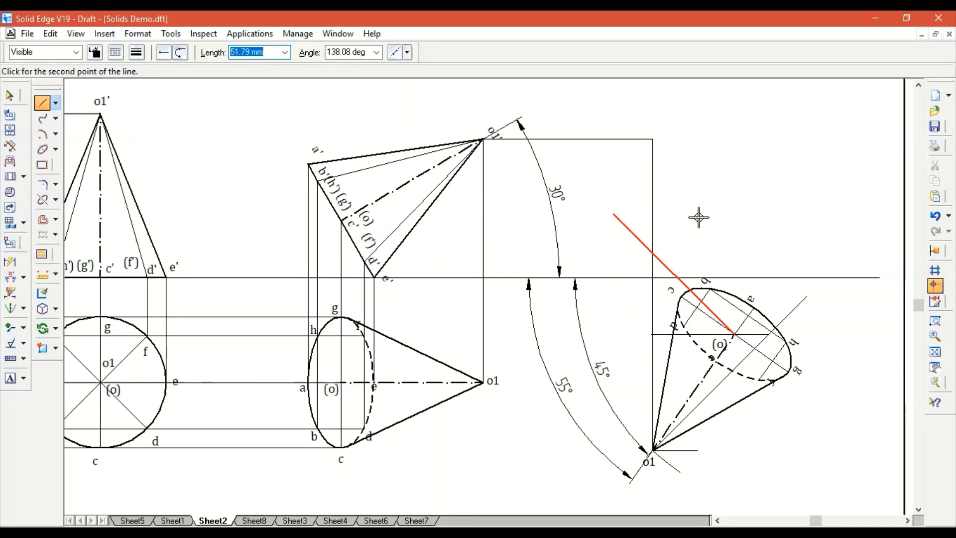
pyautogui.click(733, 219)
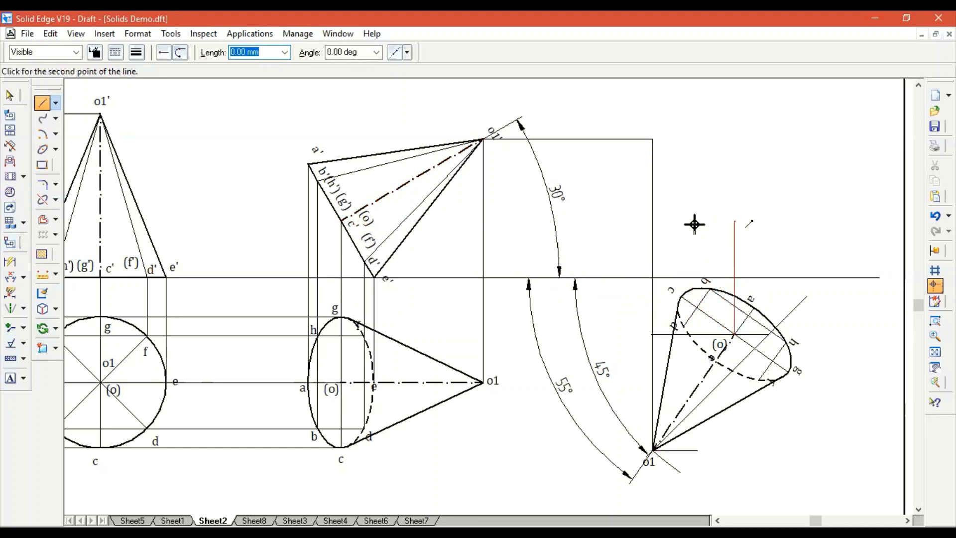
pyautogui.click(340, 220)
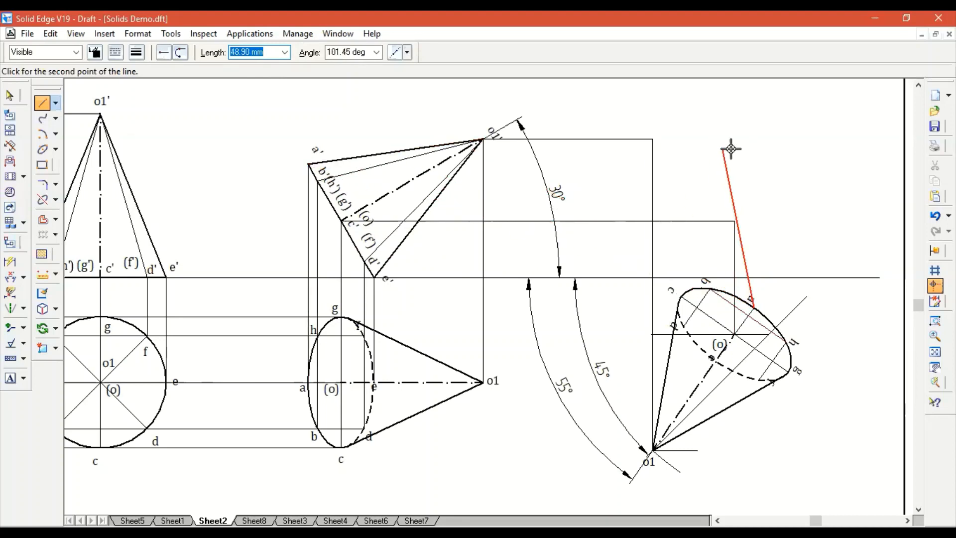
# Step: Draw projectors up from points a, b and c of the rotated ellipse to the horizontal levels of a', b' and c'
pyautogui.click(755, 164)
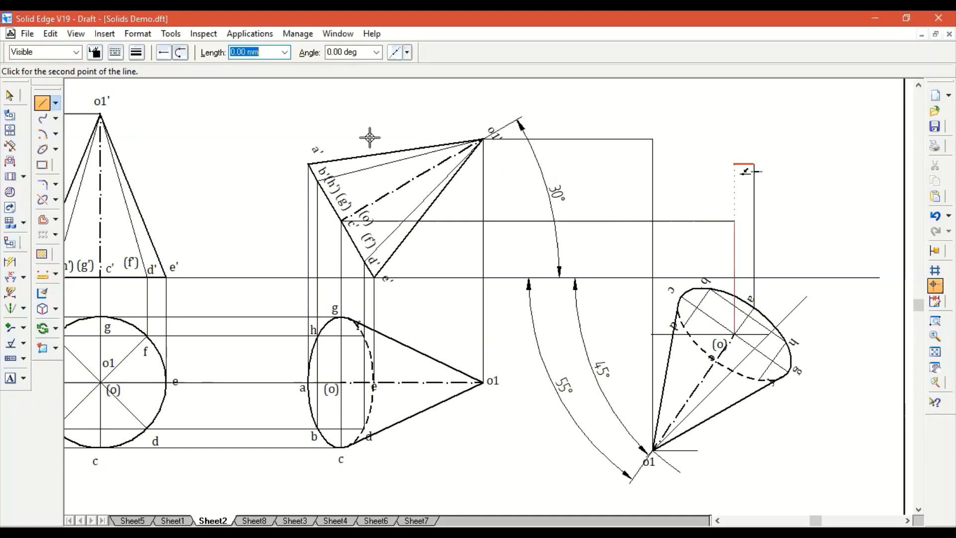
pyautogui.doubleClick(308, 164)
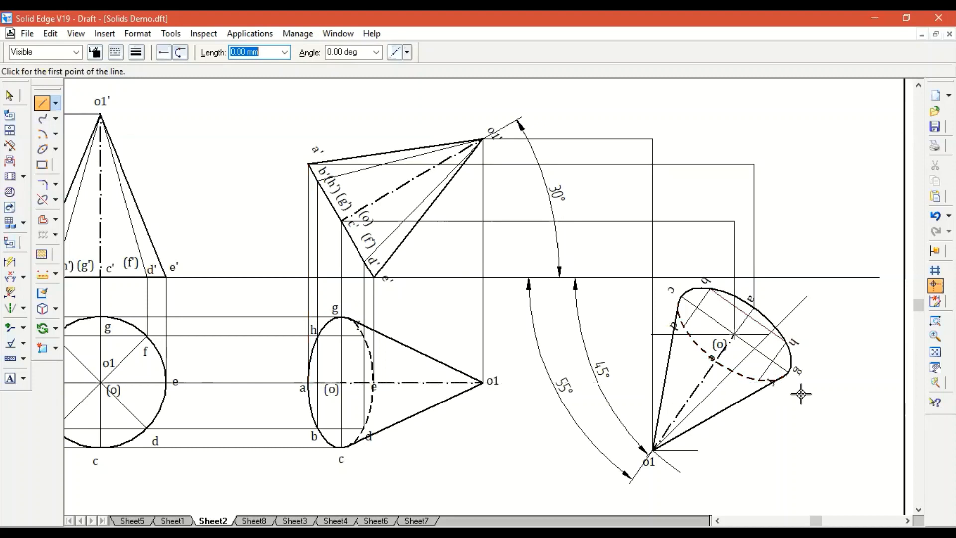
pyautogui.click(711, 288)
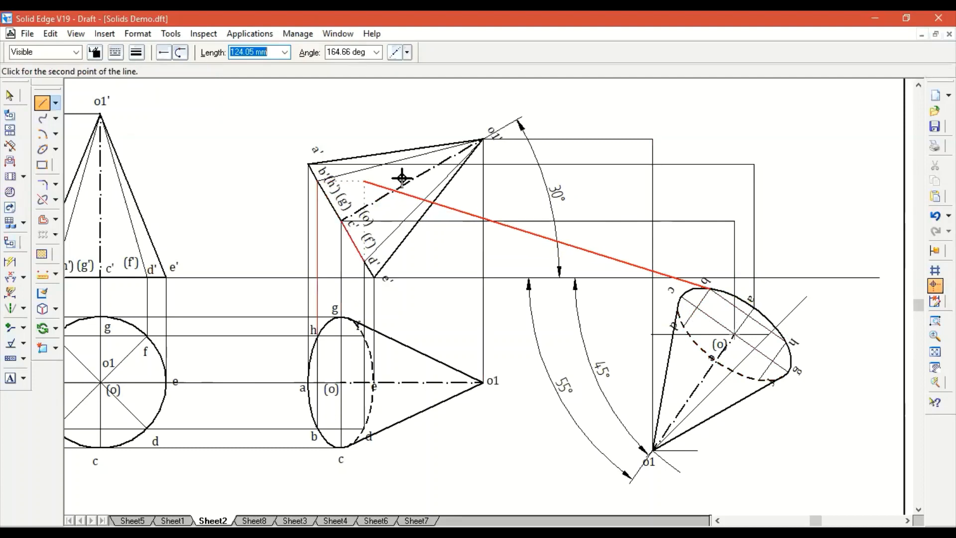
pyautogui.click(707, 178)
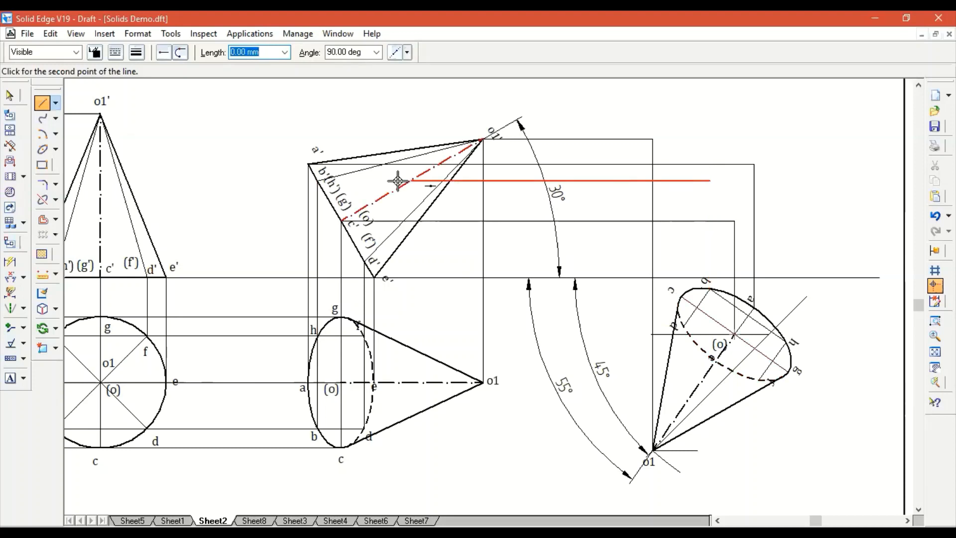
pyautogui.click(320, 181)
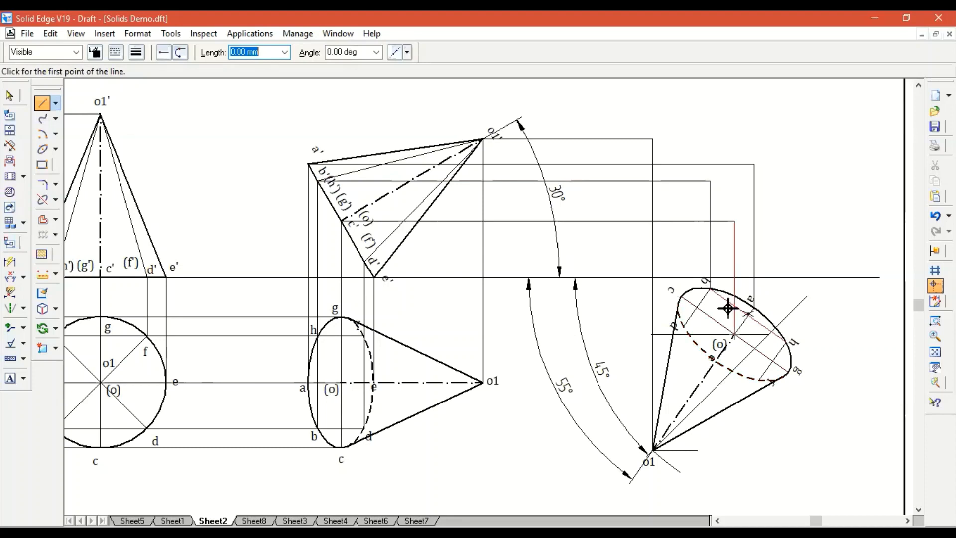
pyautogui.click(681, 296)
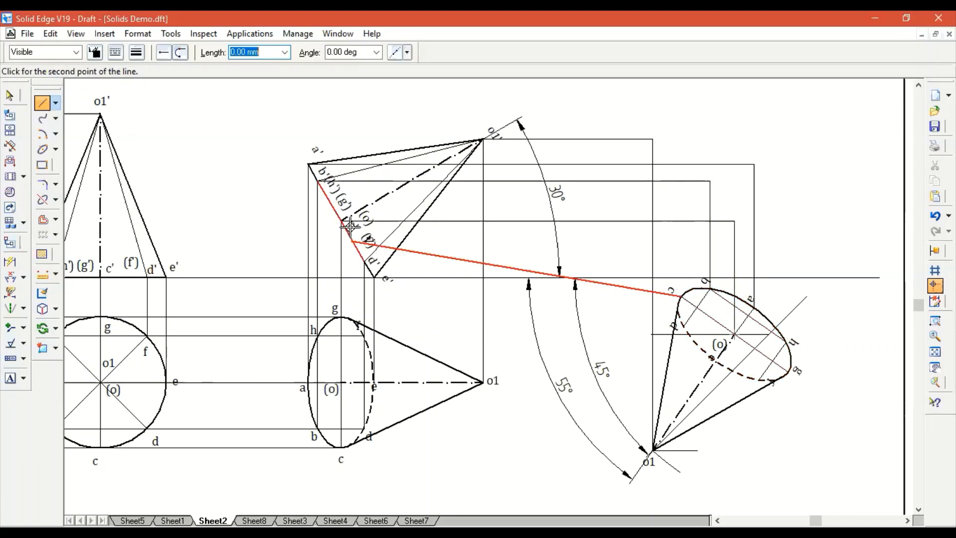
pyautogui.click(681, 220)
pyautogui.click(678, 326)
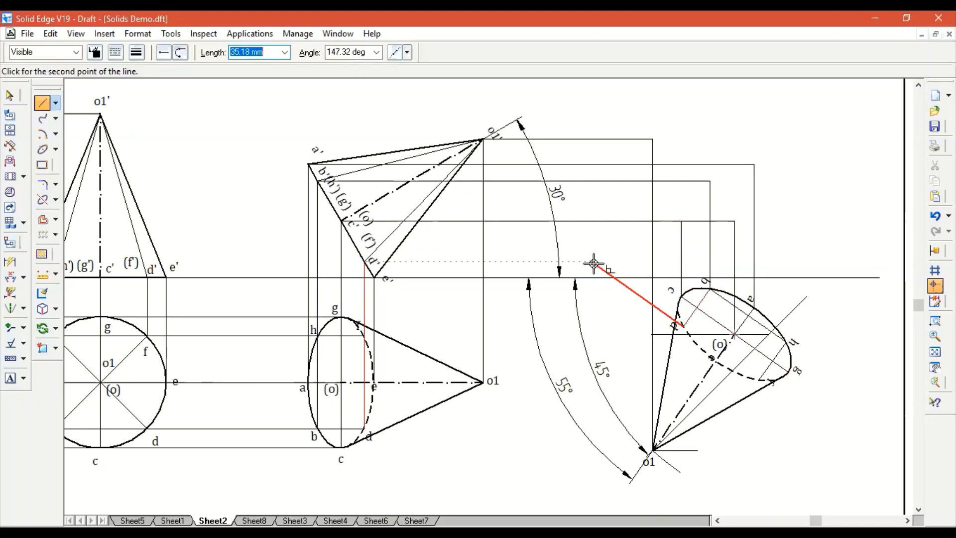
pyautogui.rightClick(429, 263)
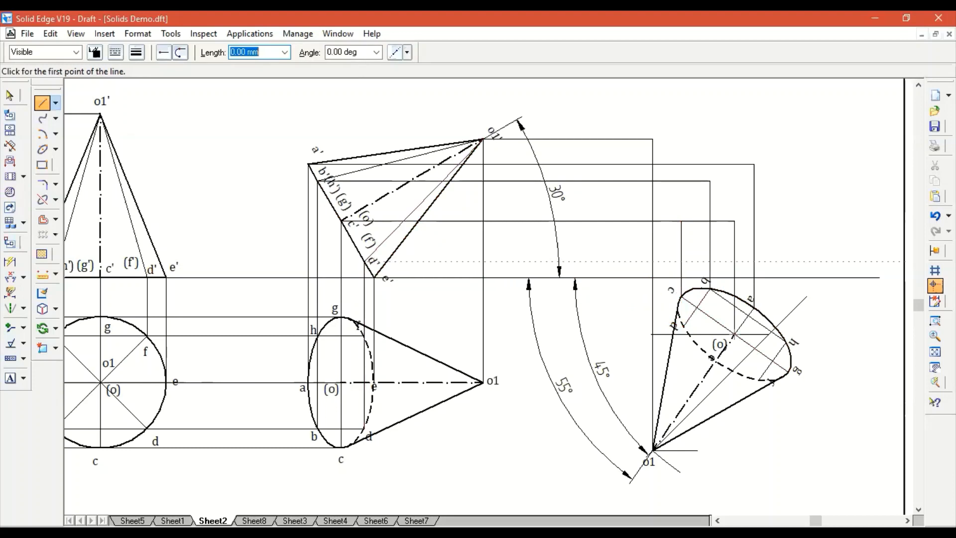
pyautogui.click(934, 320)
pyautogui.click(291, 134)
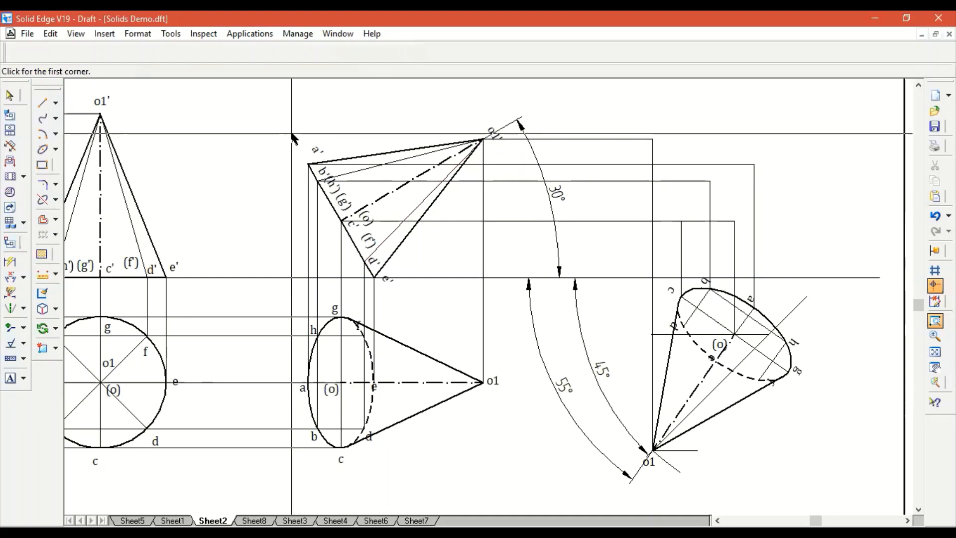
pyautogui.click(853, 351)
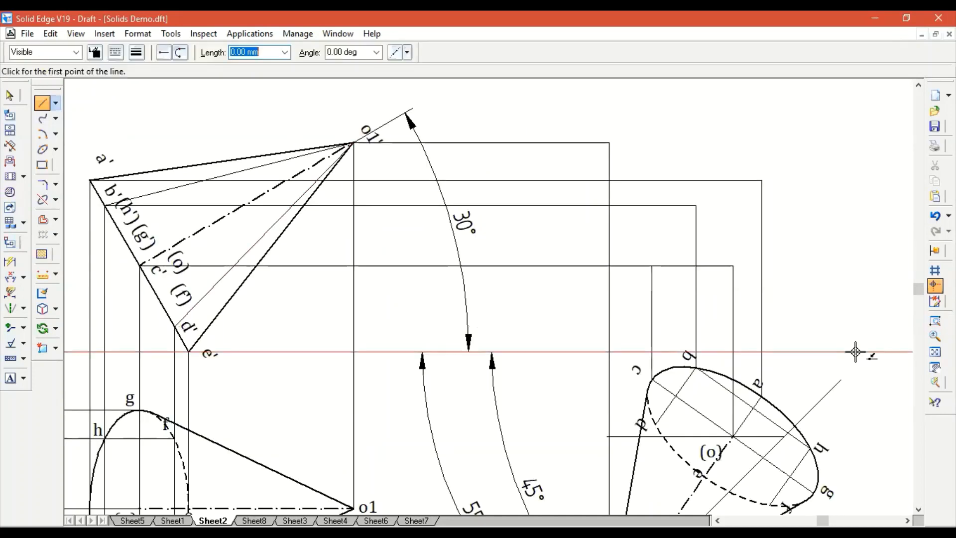
pyautogui.click(655, 424)
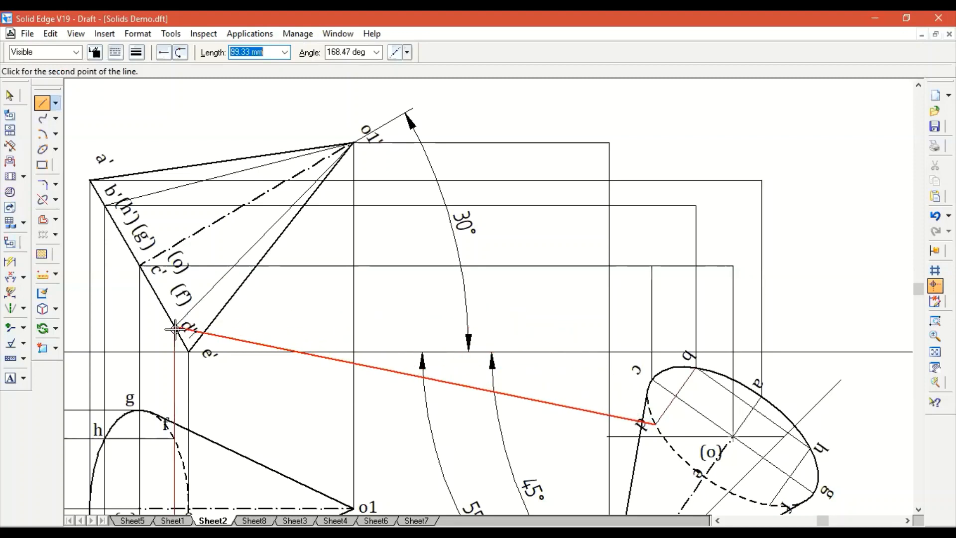
pyautogui.click(650, 313)
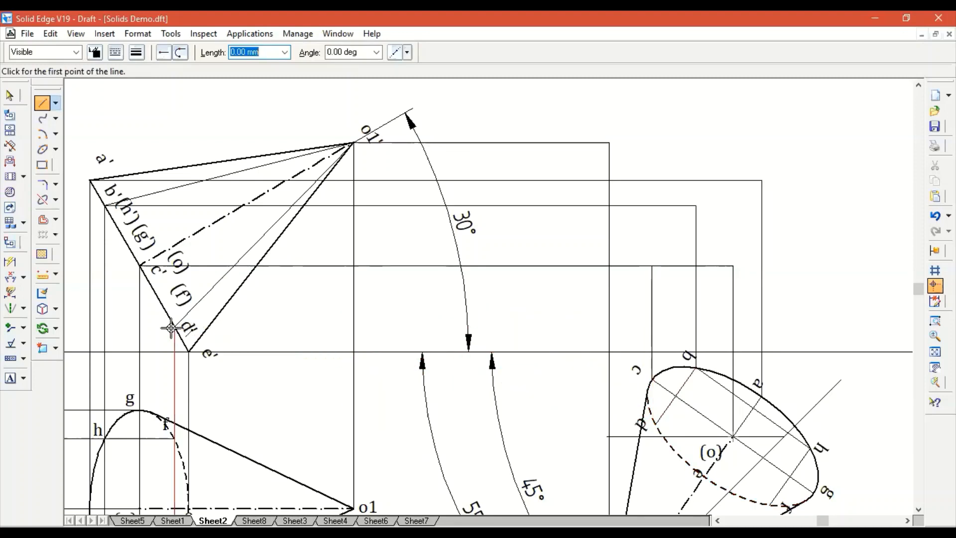
# Step: Draw a horizontal line from d' in the tilted front view to just past point d of the rotated ellipse
pyautogui.click(174, 325)
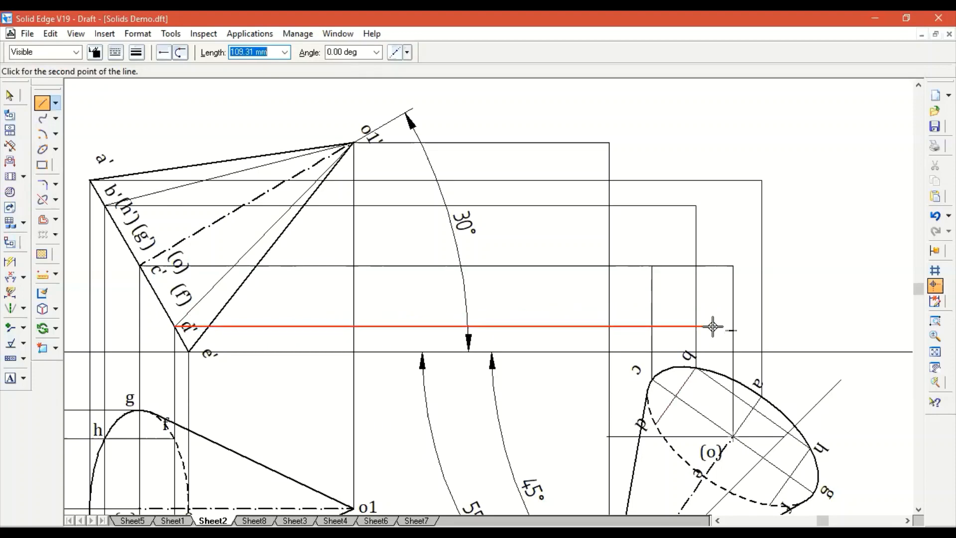
pyautogui.click(680, 326)
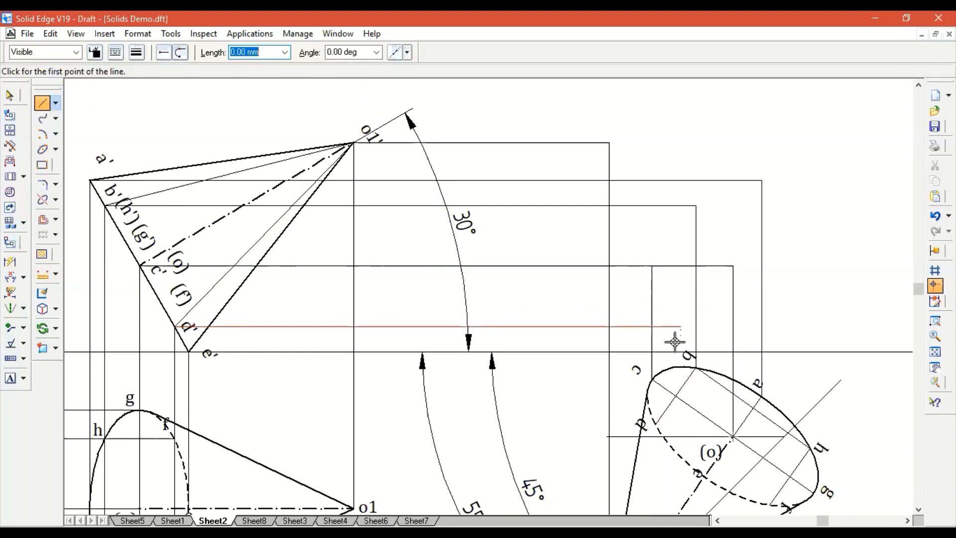
# Step: Draw a line about 6 mm long upward from point d of the rotated ellipse and set its angle to 90°
pyautogui.click(656, 424)
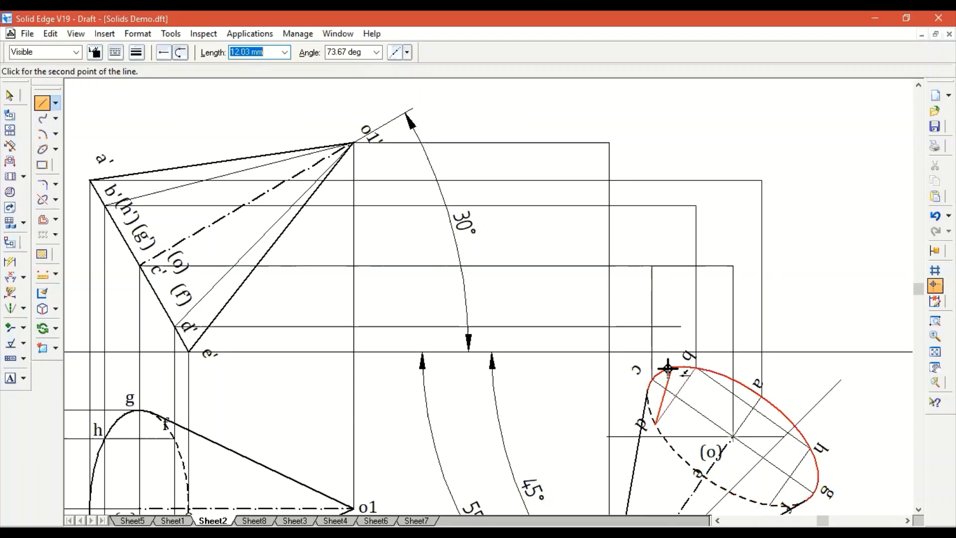
pyautogui.click(662, 397)
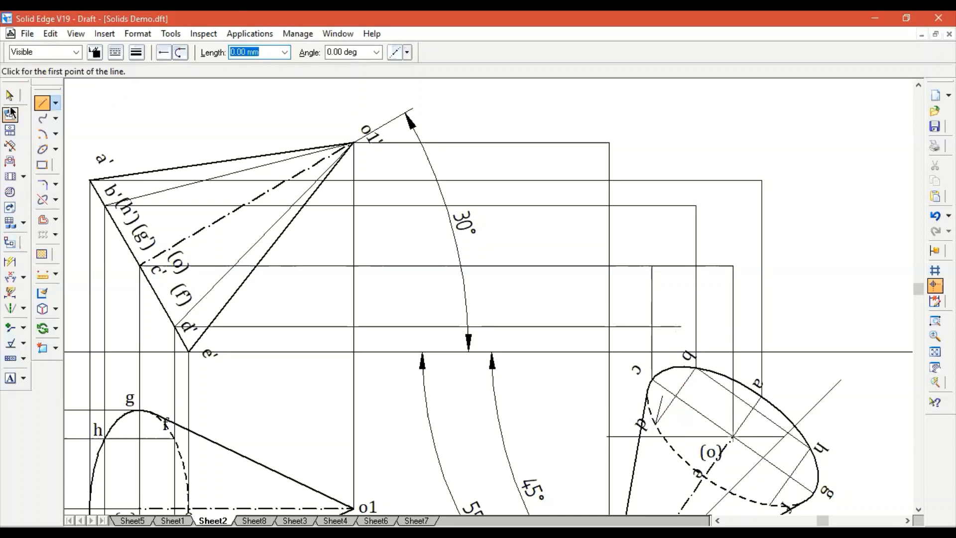
pyautogui.click(10, 95)
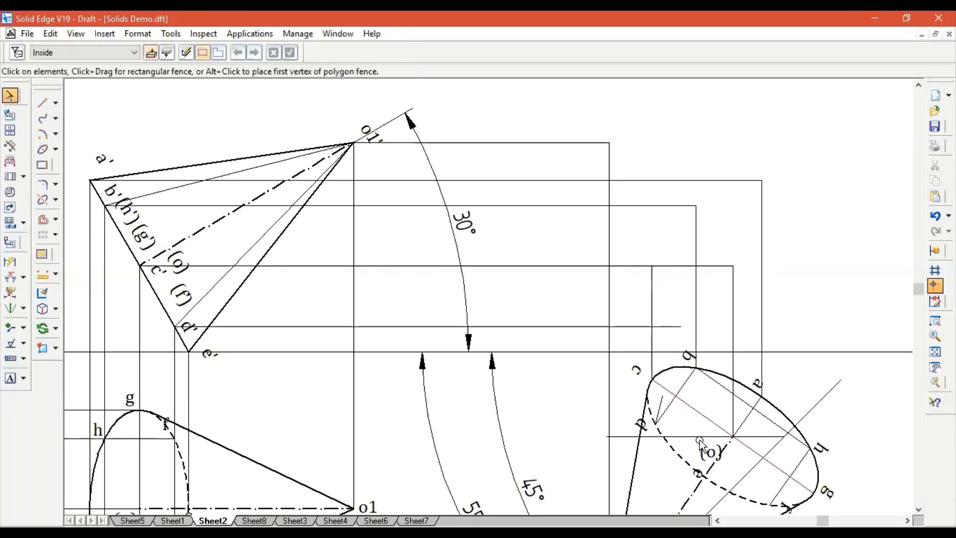
pyautogui.click(657, 408)
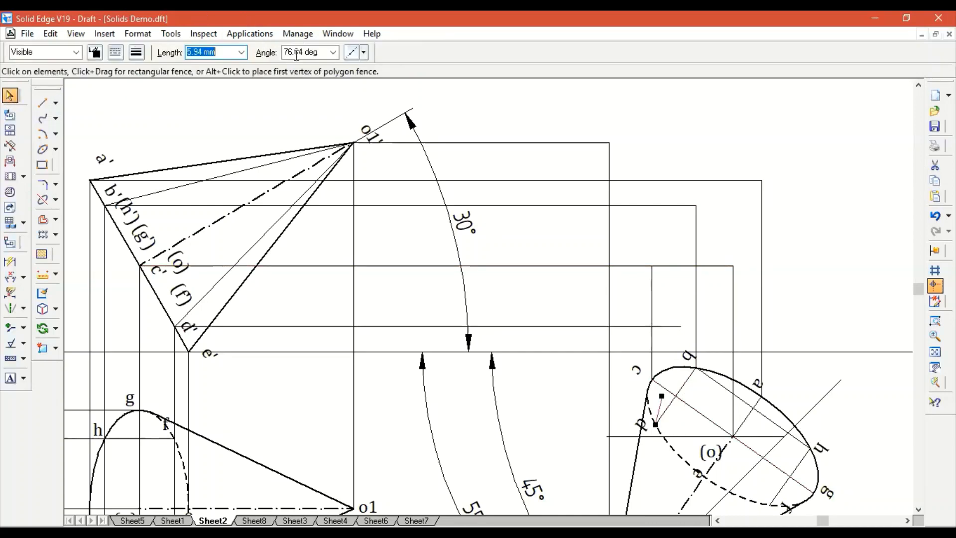
pyautogui.click(301, 52)
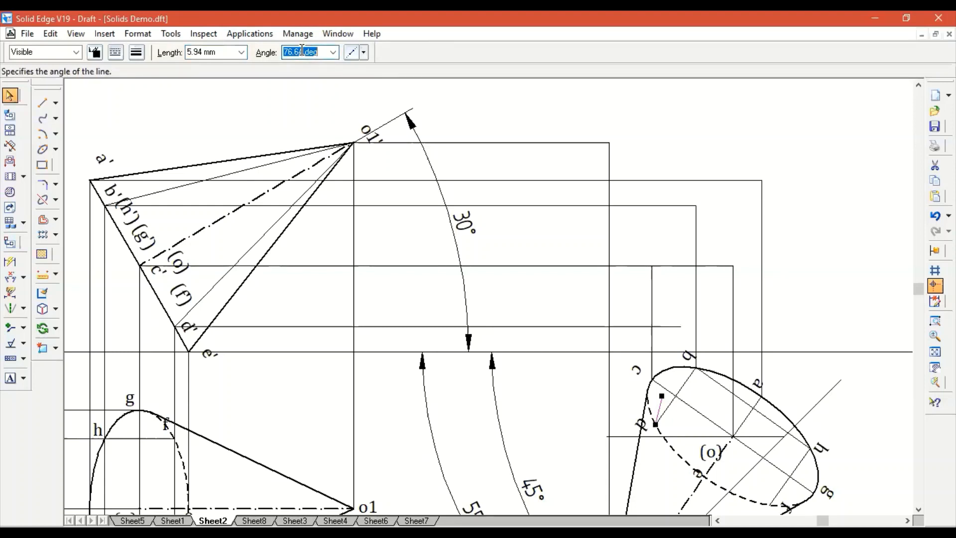
pyautogui.write('90')
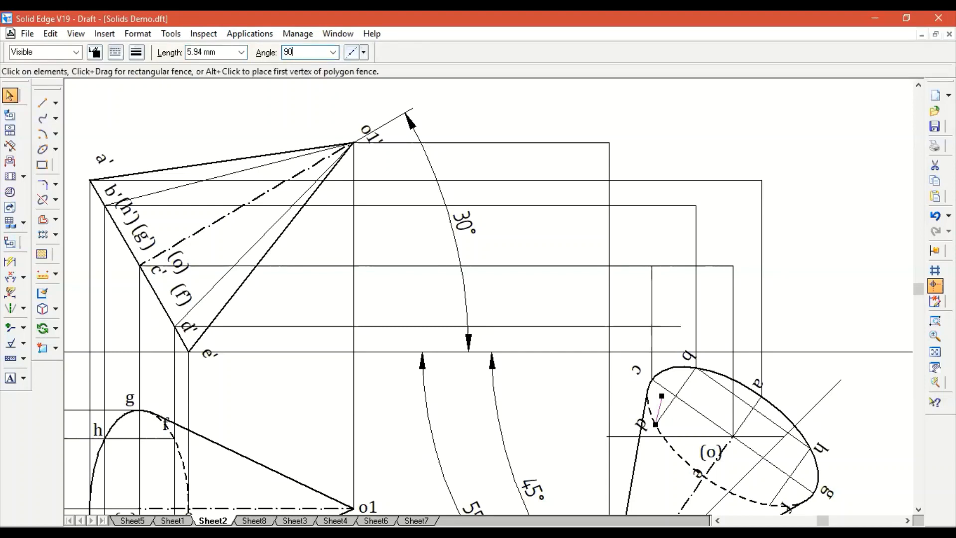
pyautogui.press('Tab')
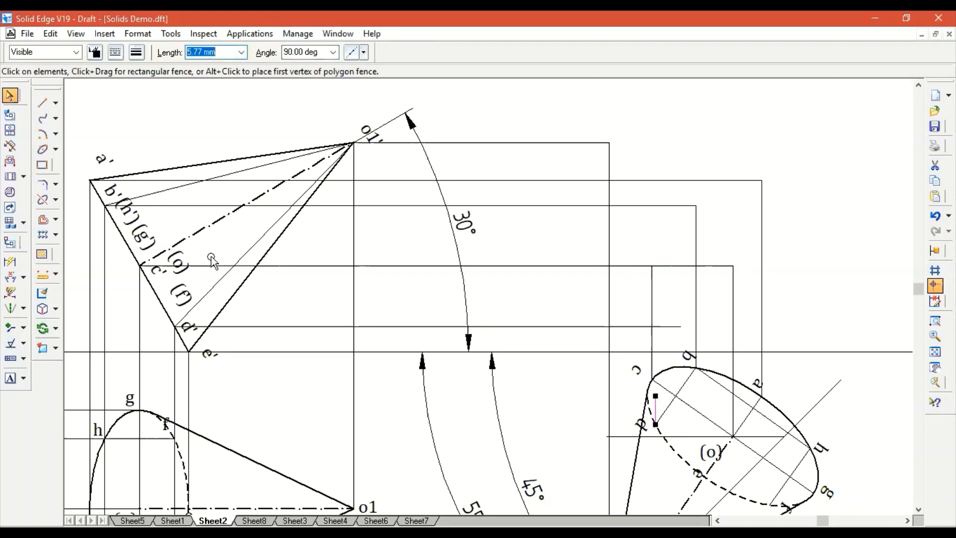
# Step: Extend the short vertical line at point d of the rotated ellipse up to the horizontal line from d'
pyautogui.click(56, 200)
pyautogui.click(97, 233)
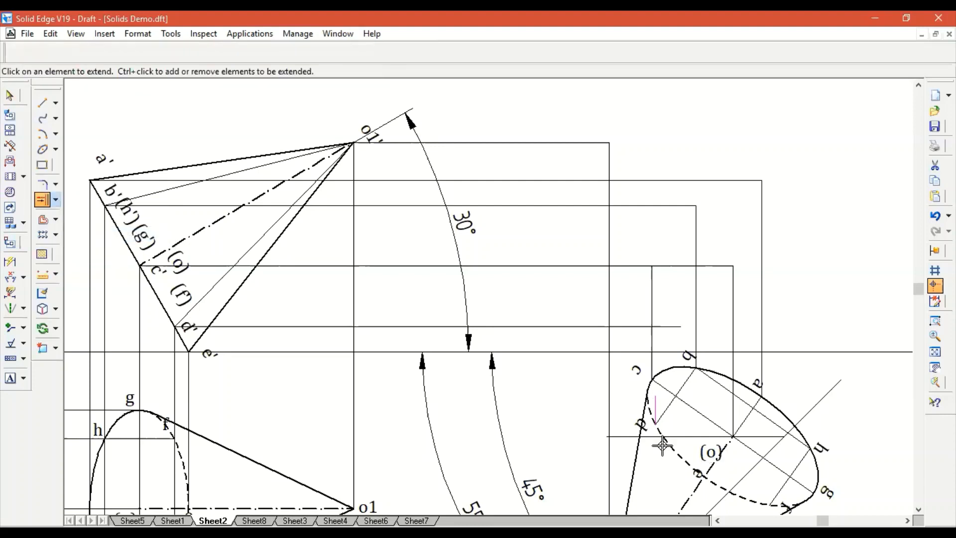
pyautogui.press('Escape')
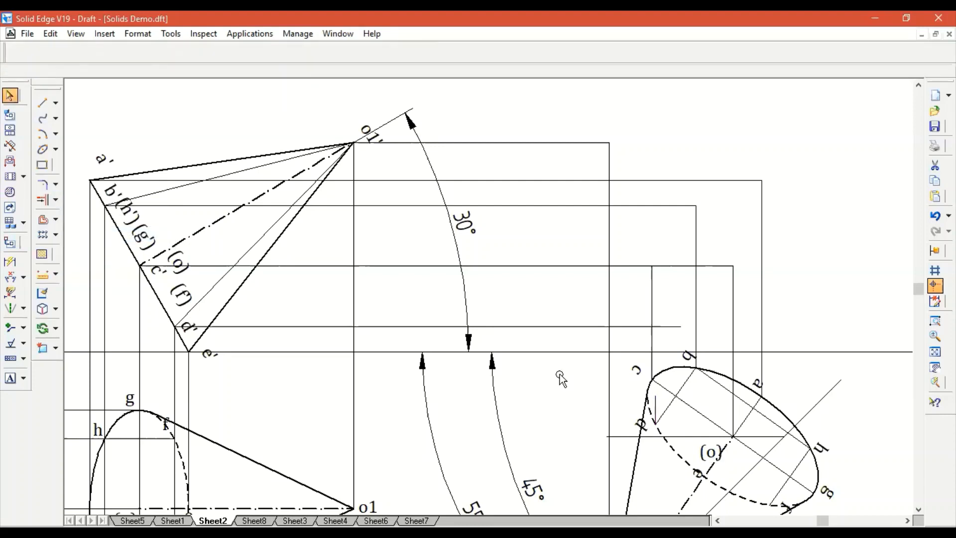
pyautogui.click(42, 199)
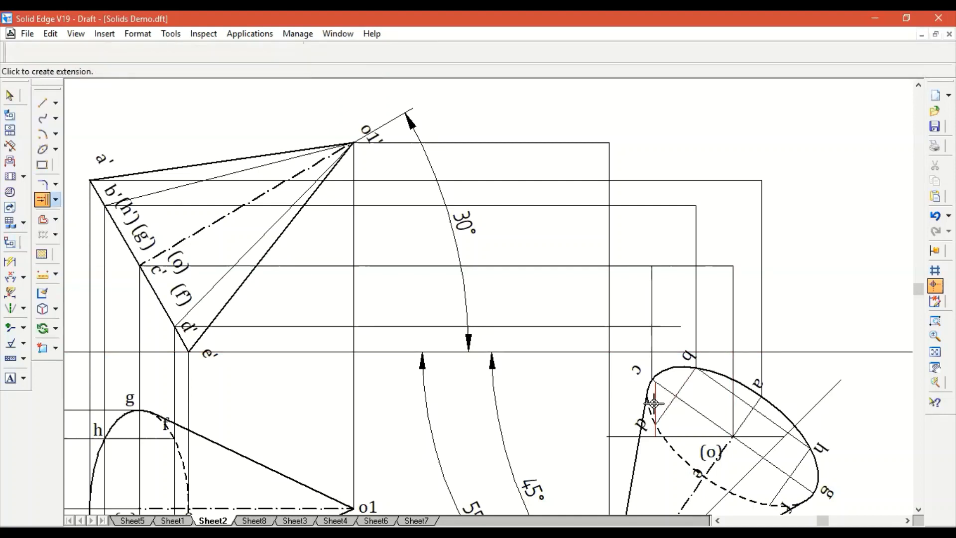
pyautogui.click(657, 391)
pyautogui.click(656, 389)
pyautogui.click(657, 361)
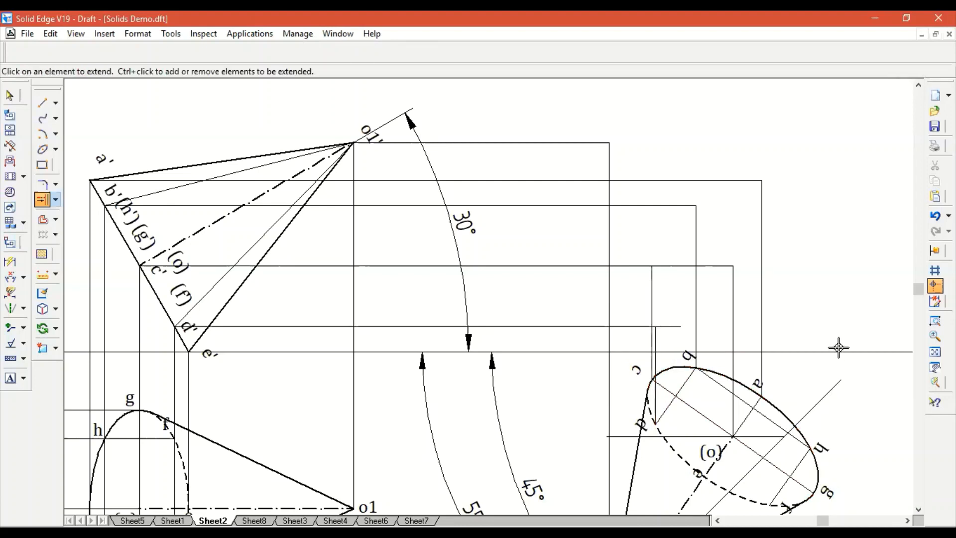
# Step: Trim the part of the horizontal line from d' that runs past the vertical projector of point d
pyautogui.click(56, 200)
pyautogui.click(75, 201)
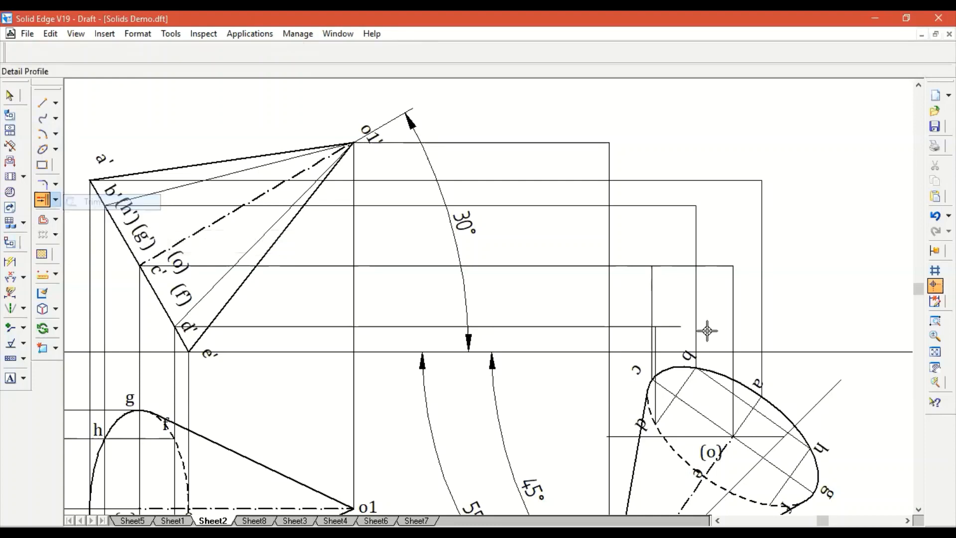
pyautogui.moveTo(672, 326)
pyautogui.mouseDown()
pyautogui.moveTo(853, 286)
pyautogui.moveTo(839, 288)
pyautogui.mouseUp()
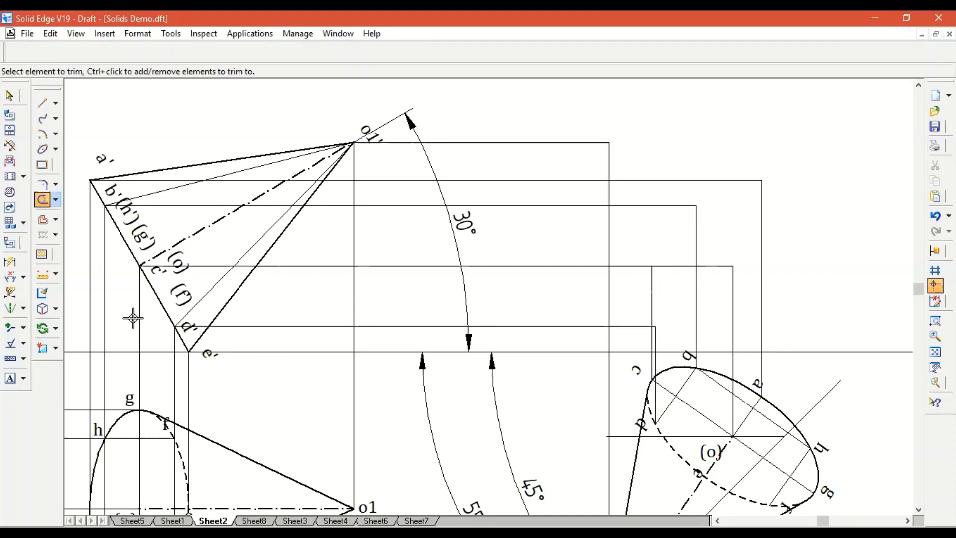
# Step: Draw a vertical projector from point e of the rotated ellipse up to the horizontal reference line
pyautogui.click(43, 102)
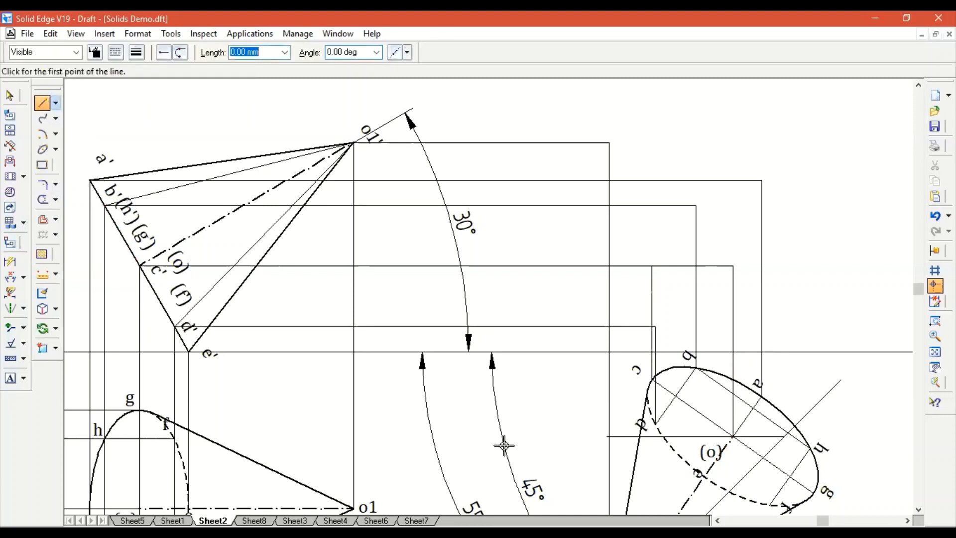
pyautogui.click(703, 476)
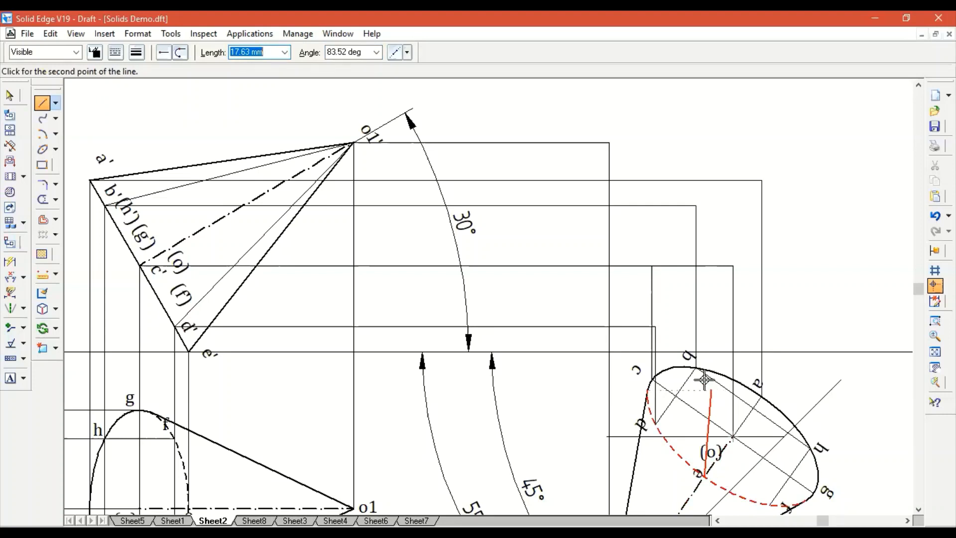
pyautogui.click(701, 351)
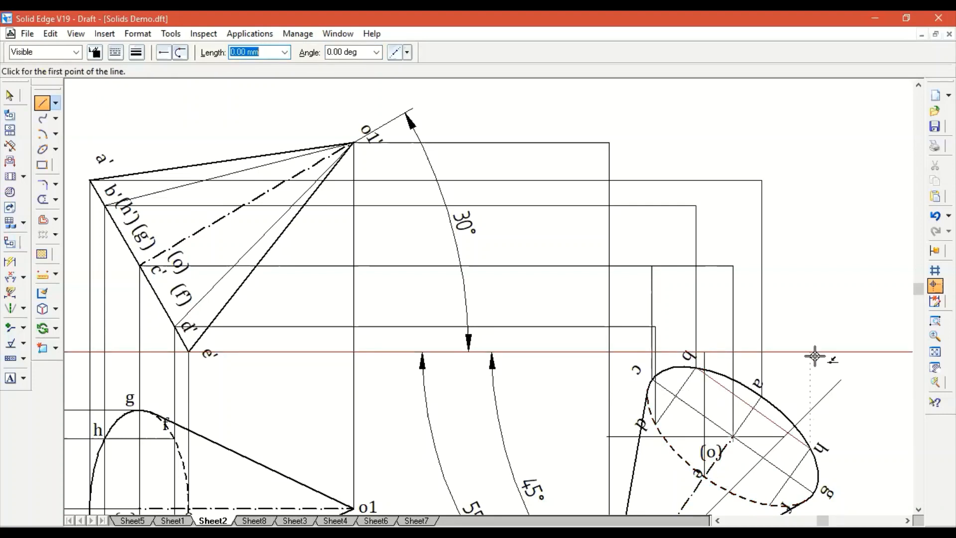
# Step: Draw projectors up from f to the d' level and from g to the c' level, joining each horizontally to the existing level line
pyautogui.click(770, 503)
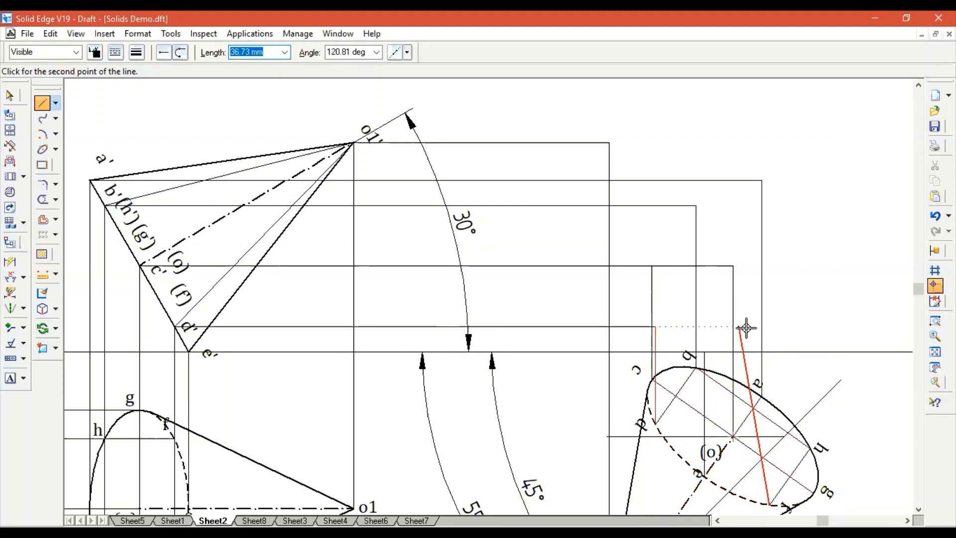
pyautogui.click(769, 326)
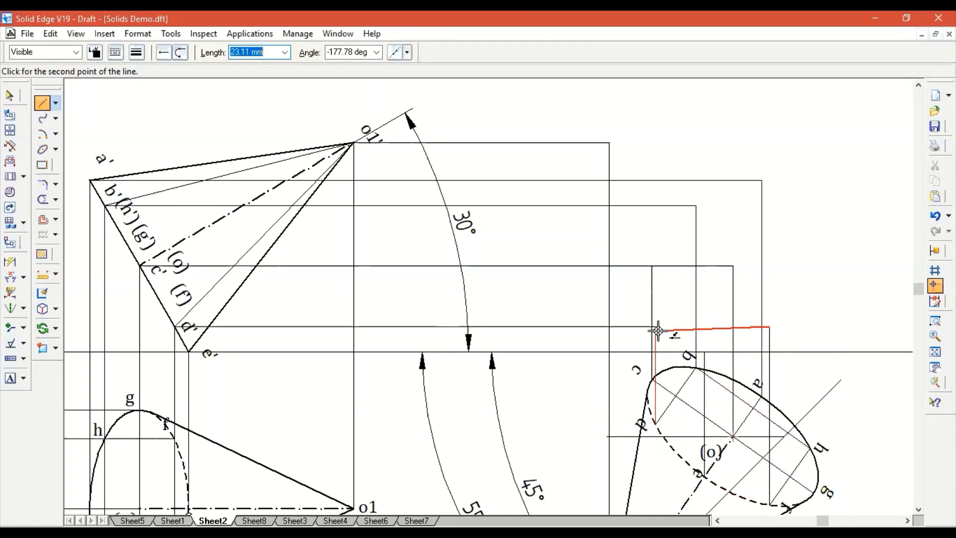
pyautogui.click(656, 326)
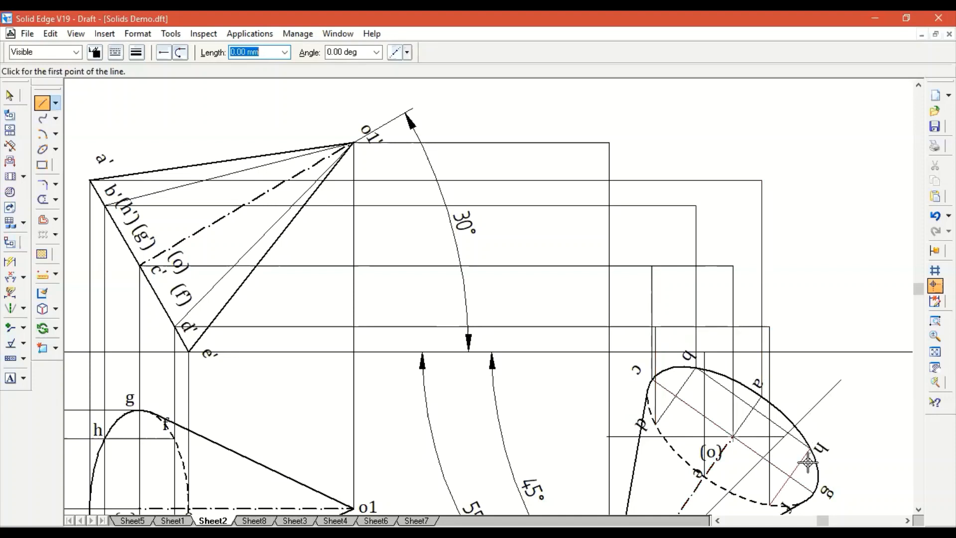
pyautogui.click(813, 493)
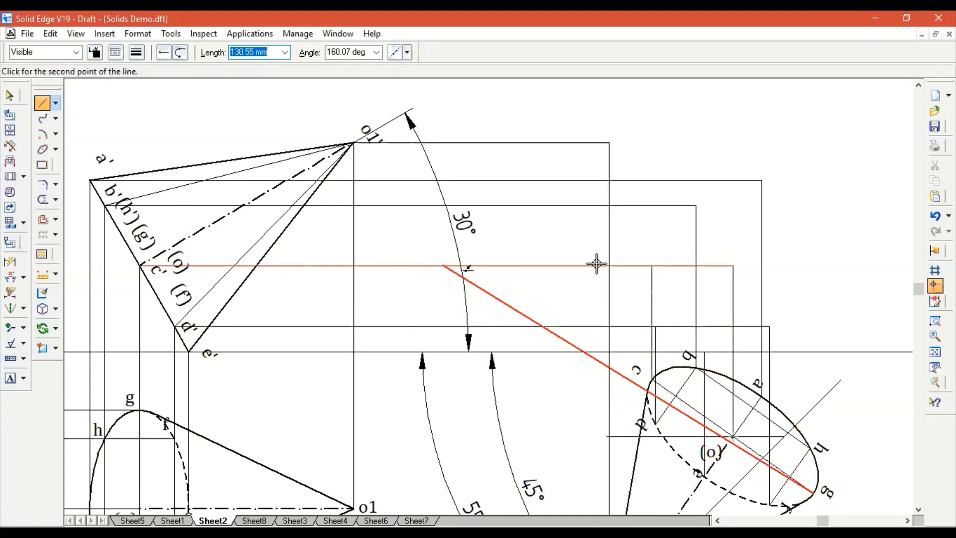
pyautogui.click(814, 267)
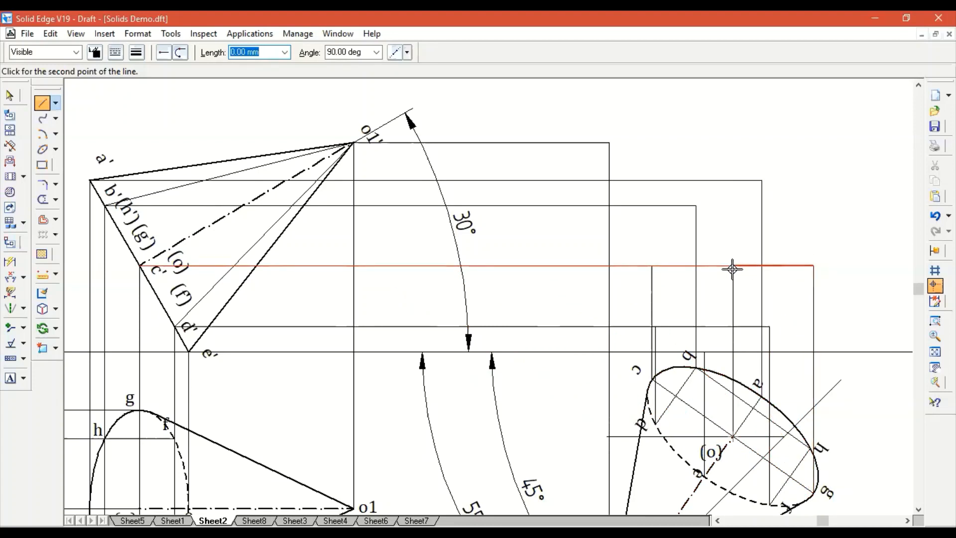
pyautogui.click(735, 266)
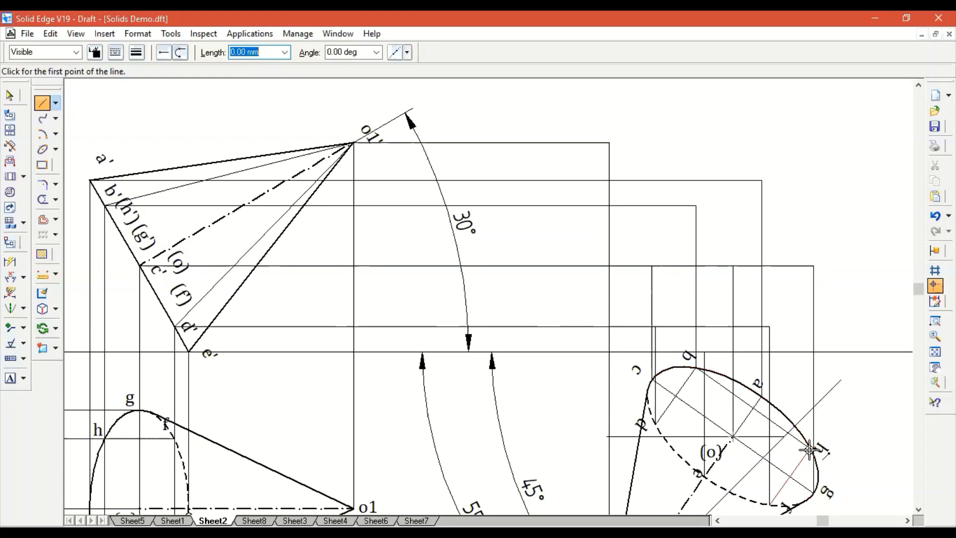
# Step: Try to draw a line about 51 mm long up from point h at a 90° angle, undo the angle change and delete the line
pyautogui.click(810, 446)
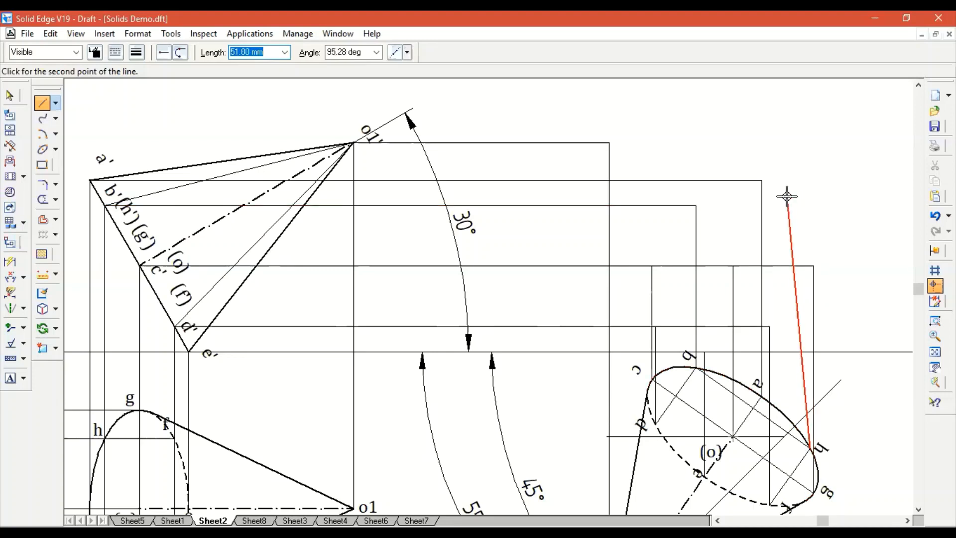
pyautogui.click(787, 197)
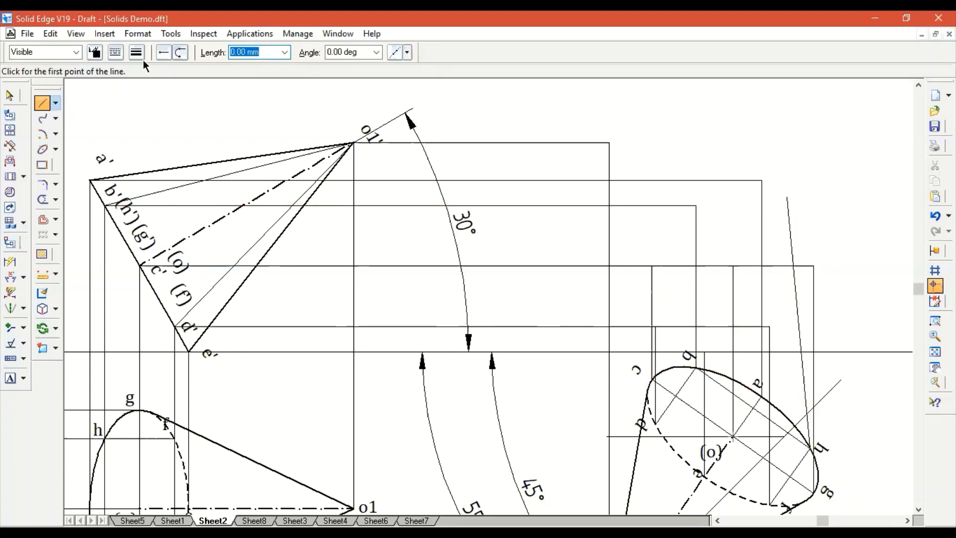
pyautogui.click(15, 96)
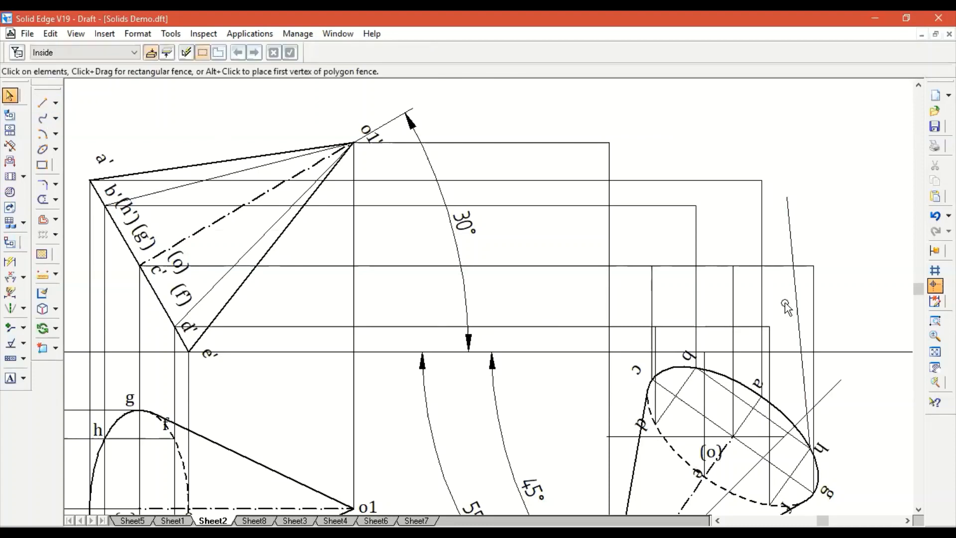
pyautogui.click(322, 49)
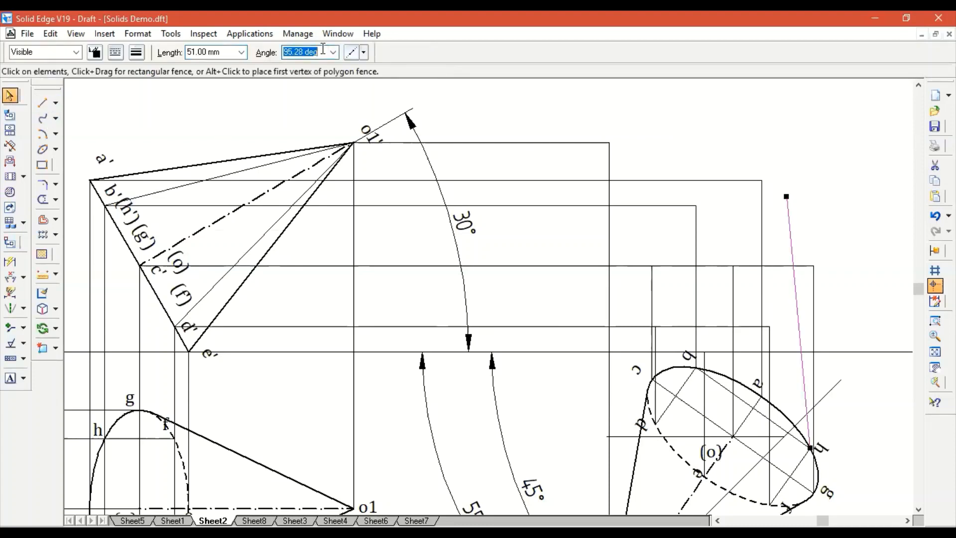
pyautogui.press('Return')
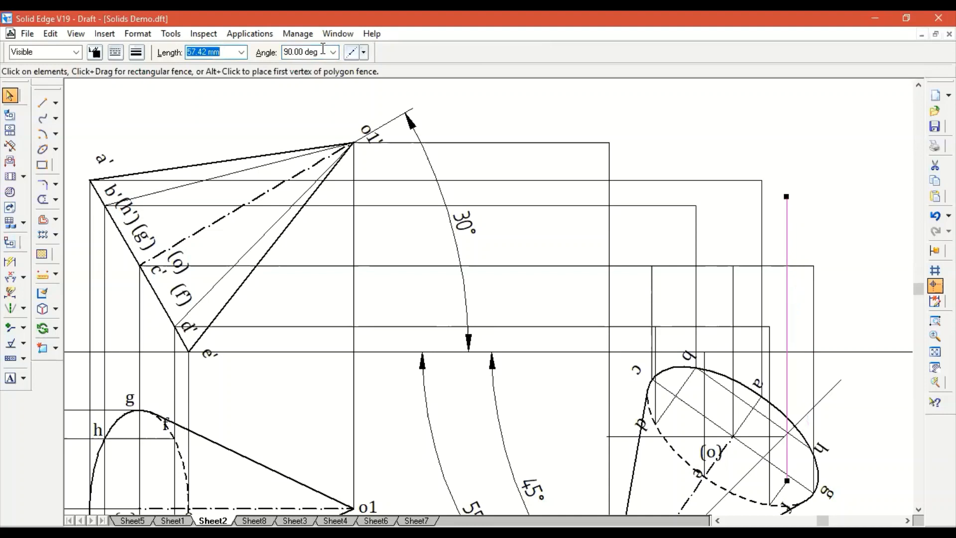
pyautogui.hotkey('ctrl', 'z')
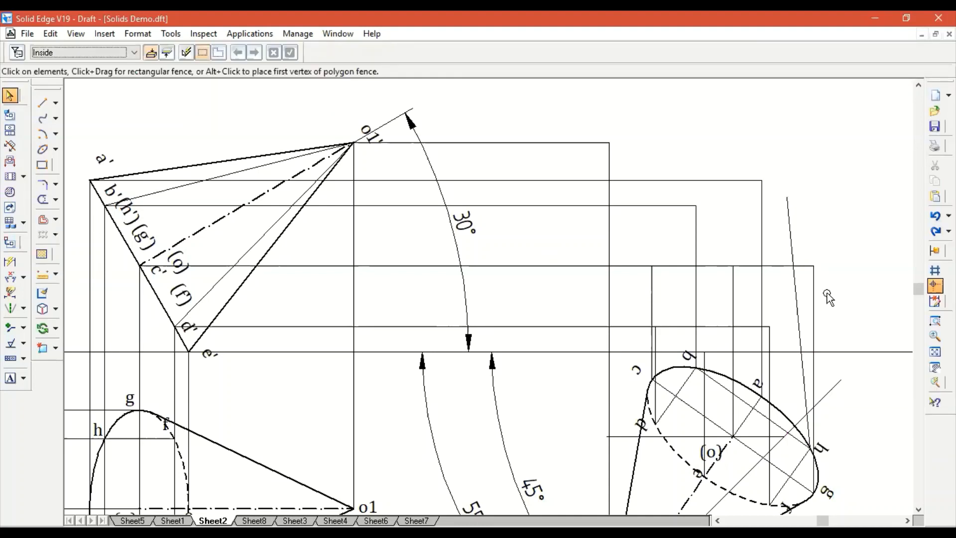
pyautogui.click(792, 246)
pyautogui.press('Delete')
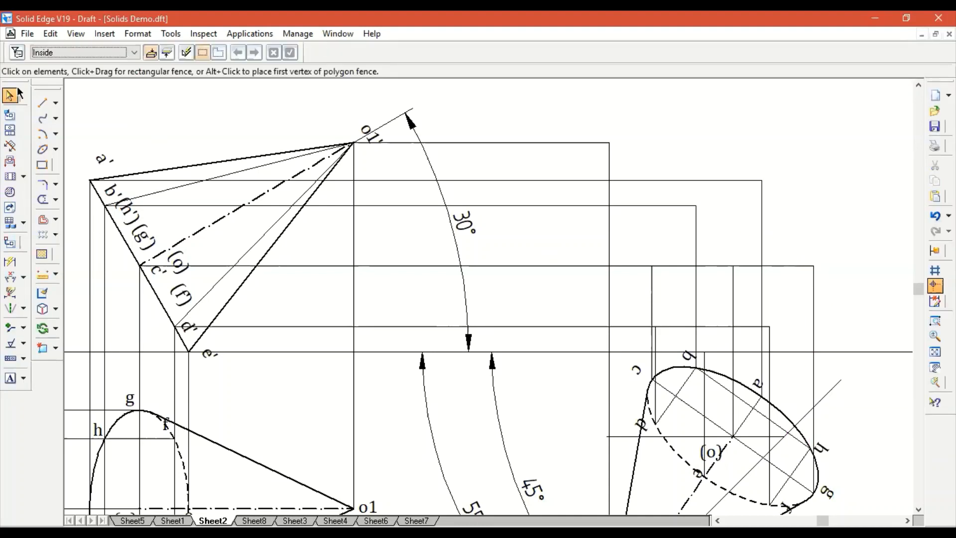
# Step: Draw a projector at 90° from point h of the rotated ellipse up to the b' level and join it horizontally to the projector of b
pyautogui.click(44, 104)
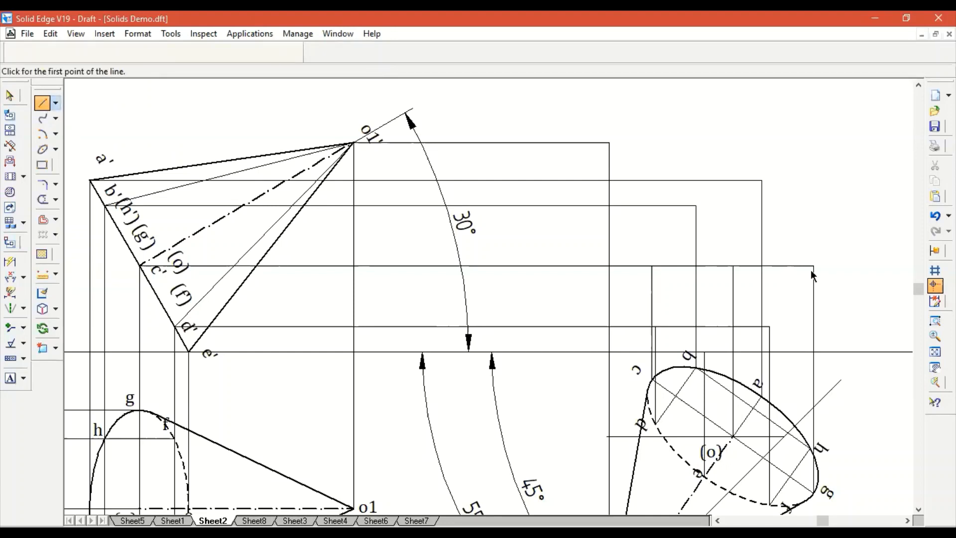
pyautogui.click(812, 492)
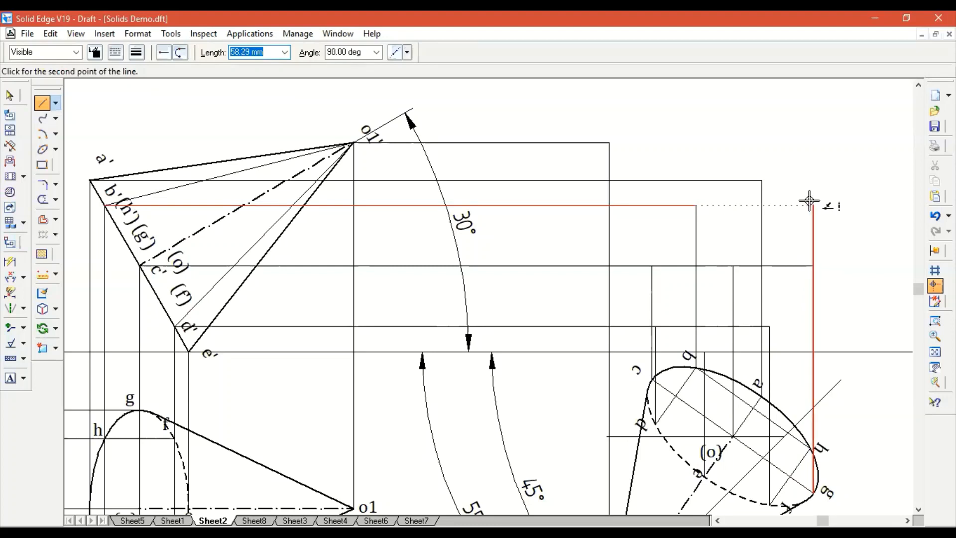
pyautogui.rightClick(766, 207)
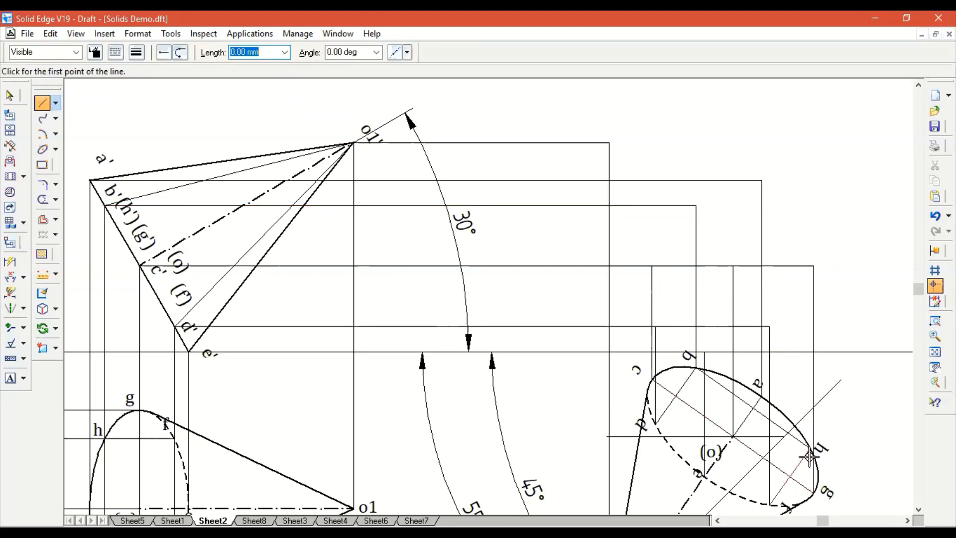
pyautogui.click(809, 448)
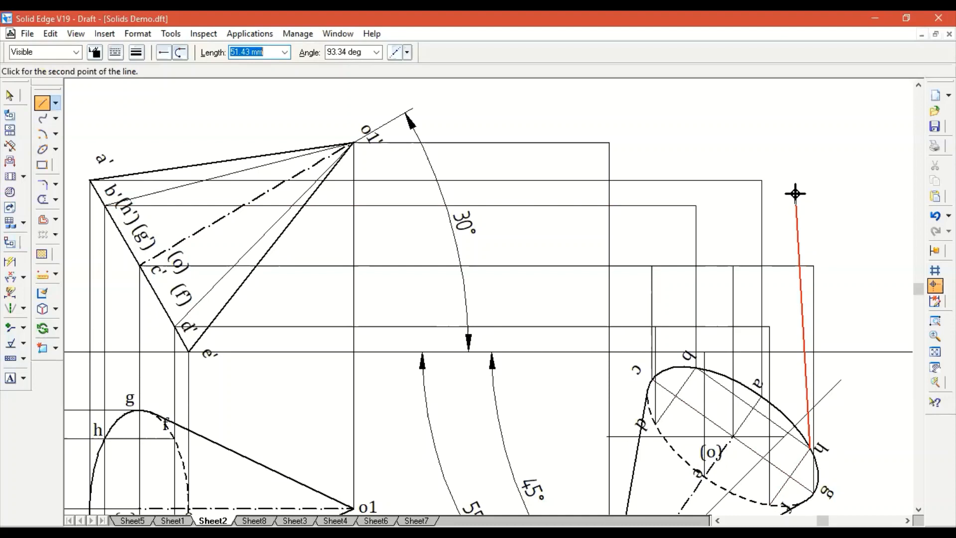
pyautogui.press('Tab')
pyautogui.write('90')
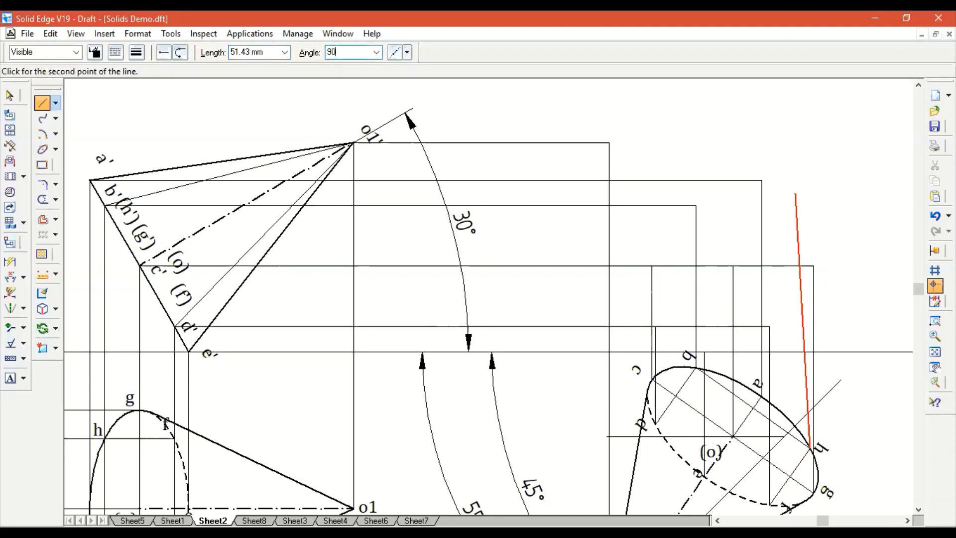
pyautogui.press('Tab')
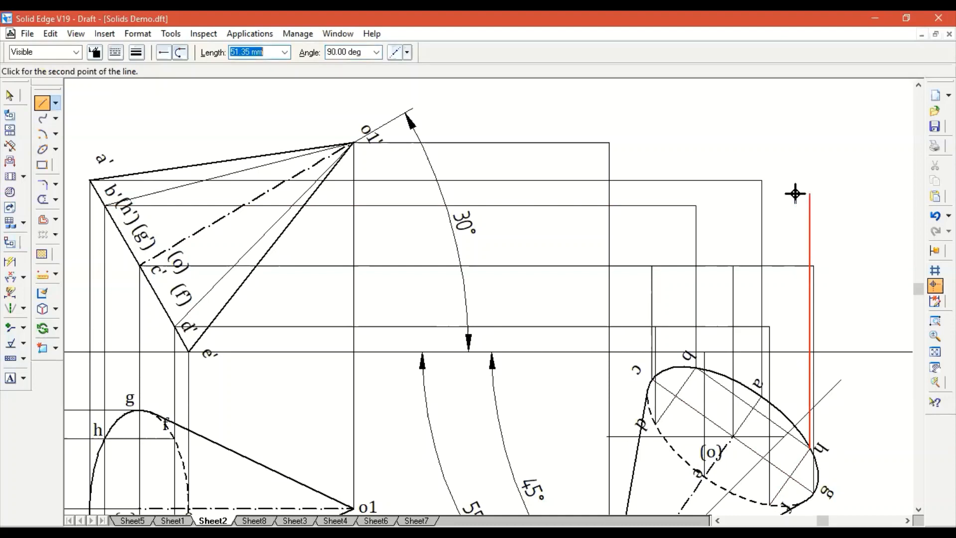
pyautogui.click(697, 204)
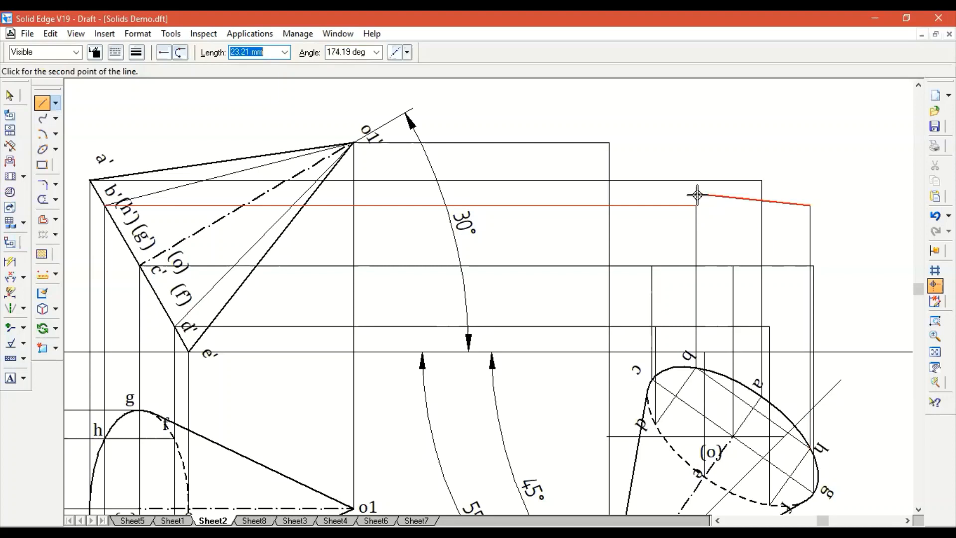
pyautogui.click(696, 205)
pyautogui.rightClick(858, 173)
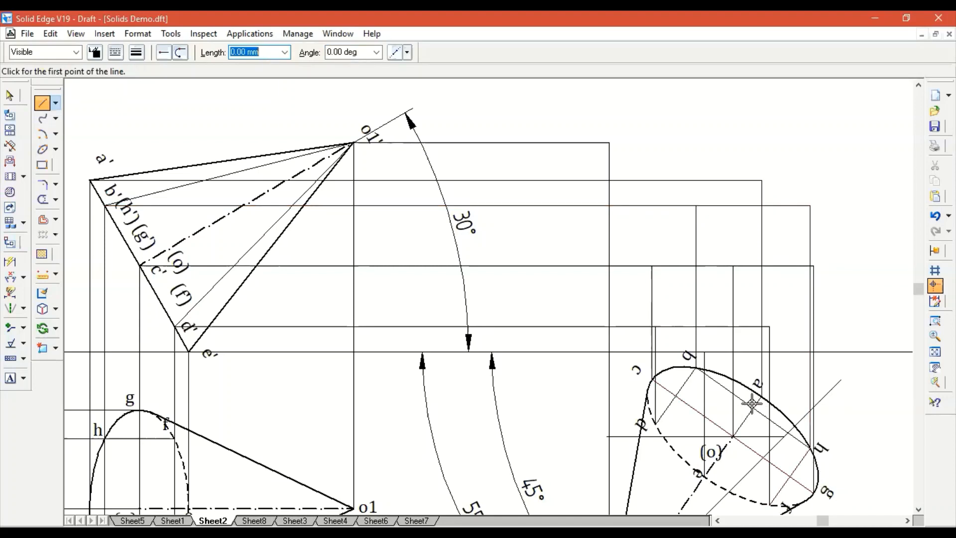
pyautogui.press('Escape')
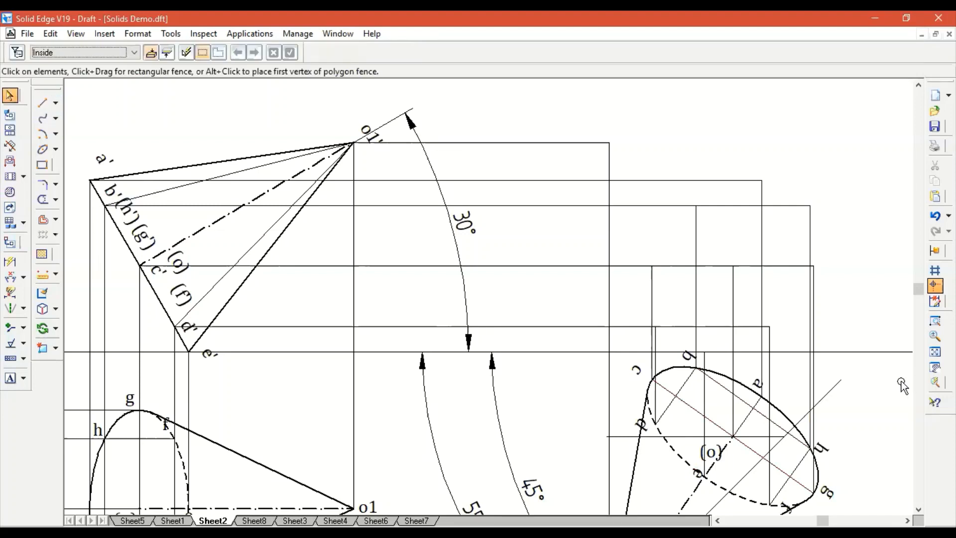
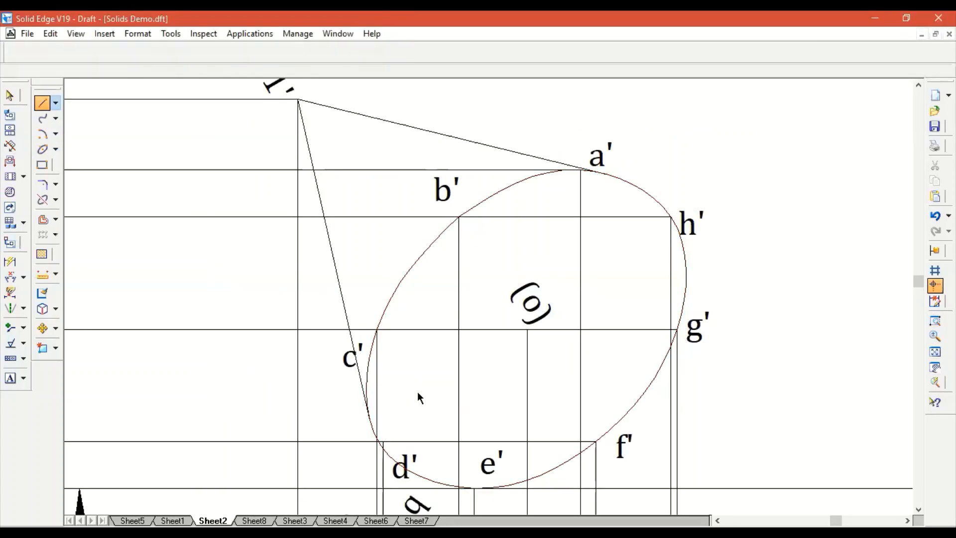
# Step: Split the final front view's base curve at its two tangent points, near a' and between c' and d'
pyautogui.press('Escape')
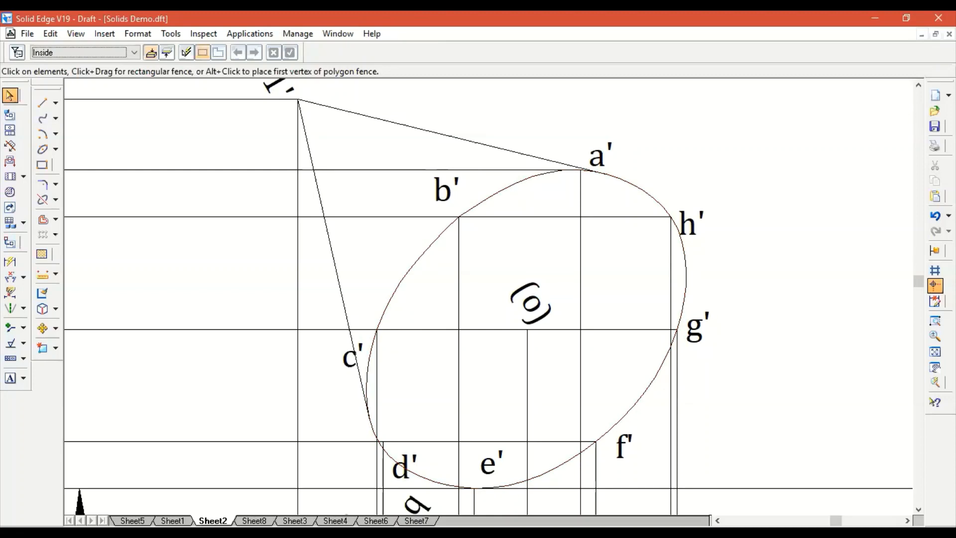
pyautogui.click(935, 351)
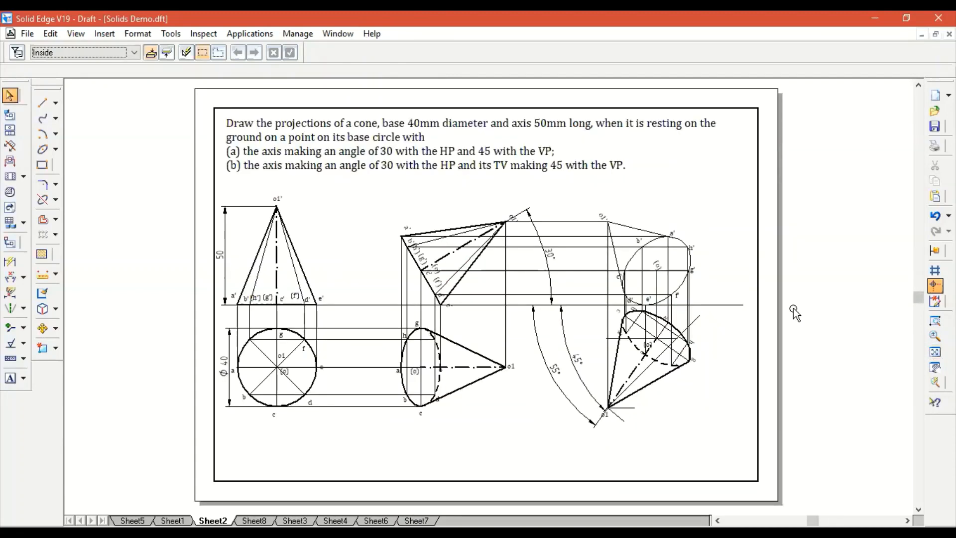
pyautogui.click(935, 321)
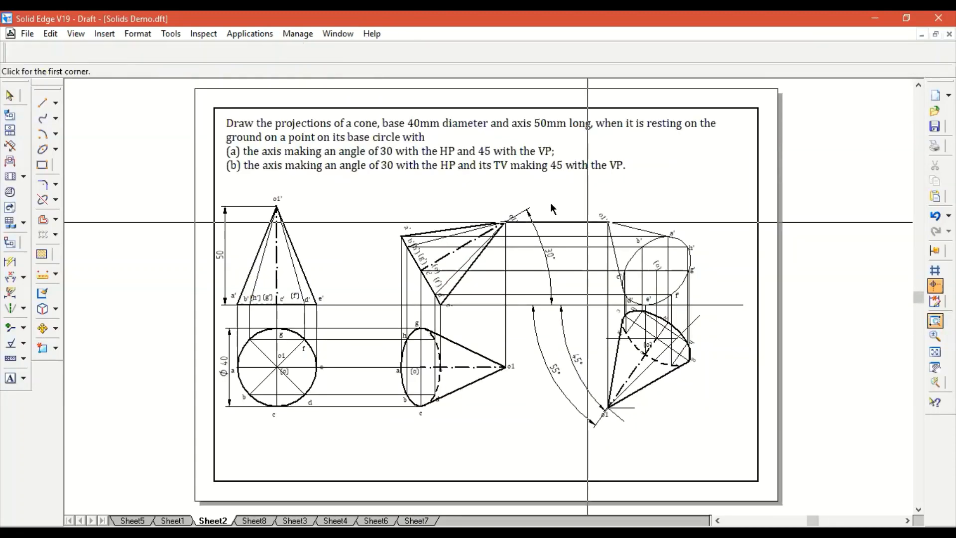
pyautogui.click(549, 203)
pyautogui.click(741, 452)
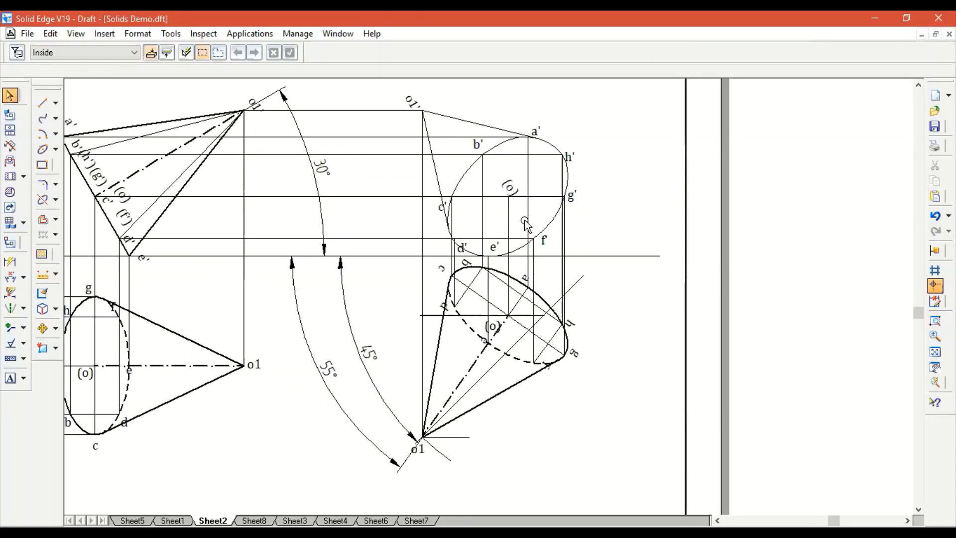
pyautogui.click(480, 179)
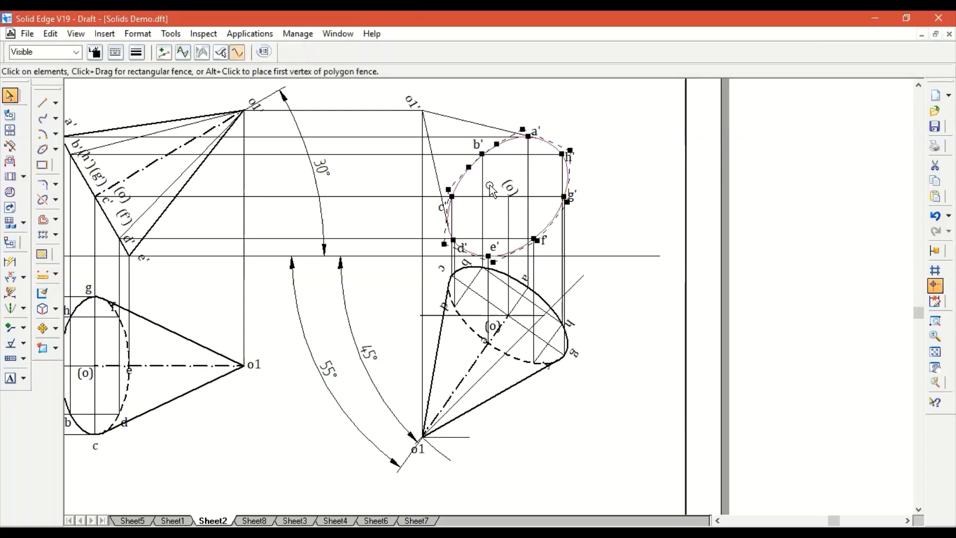
pyautogui.click(43, 199)
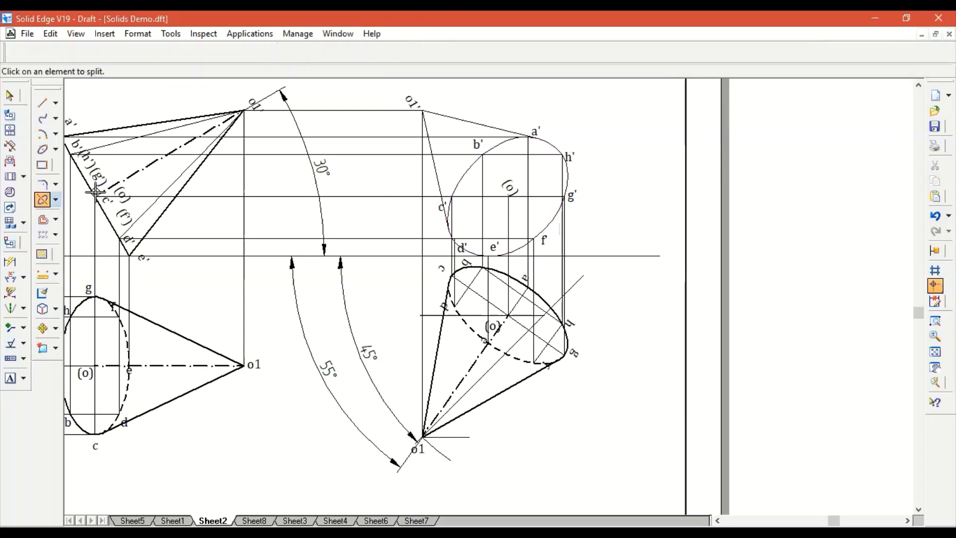
pyautogui.click(510, 136)
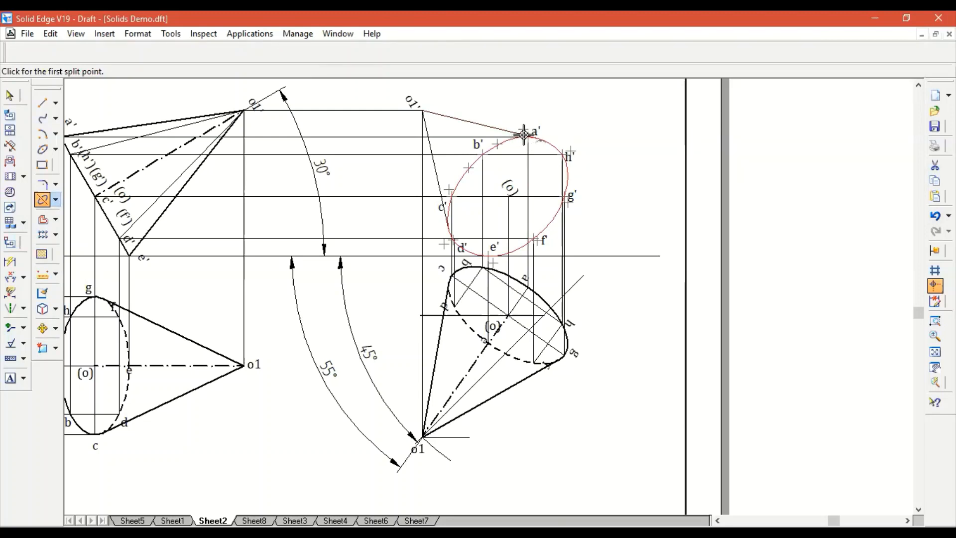
pyautogui.click(523, 134)
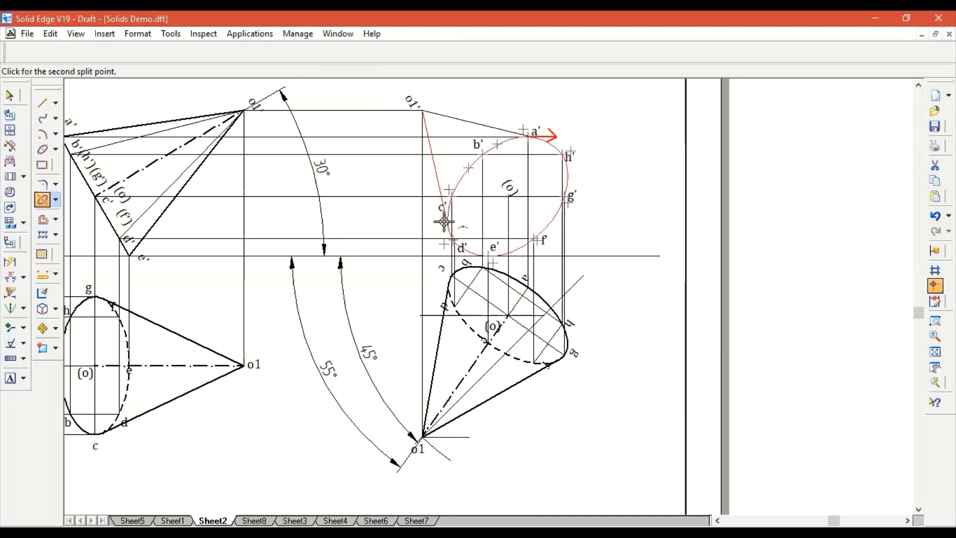
pyautogui.click(443, 221)
pyautogui.press('Escape')
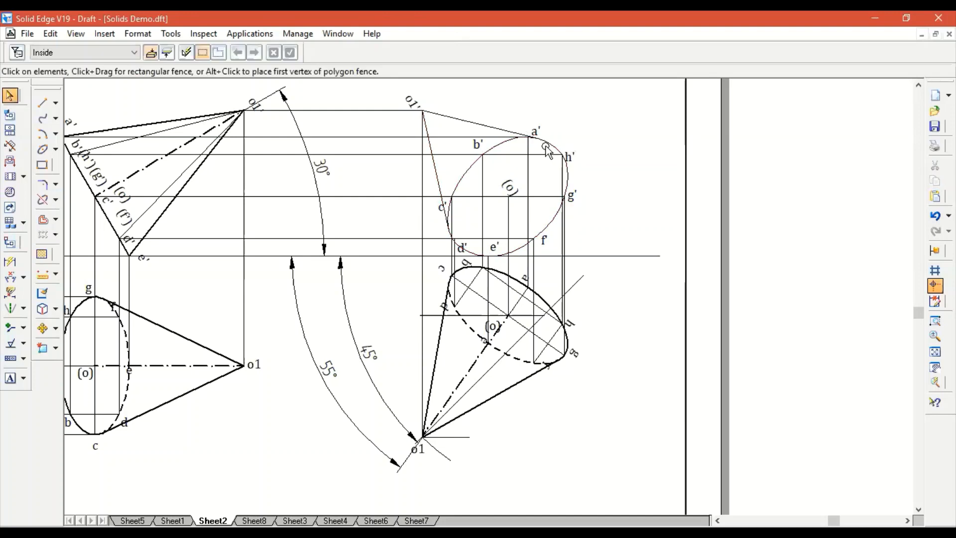
# Step: Change the hidden base arc running from a' through b' and c' to a dashed line type
pyautogui.click(549, 150)
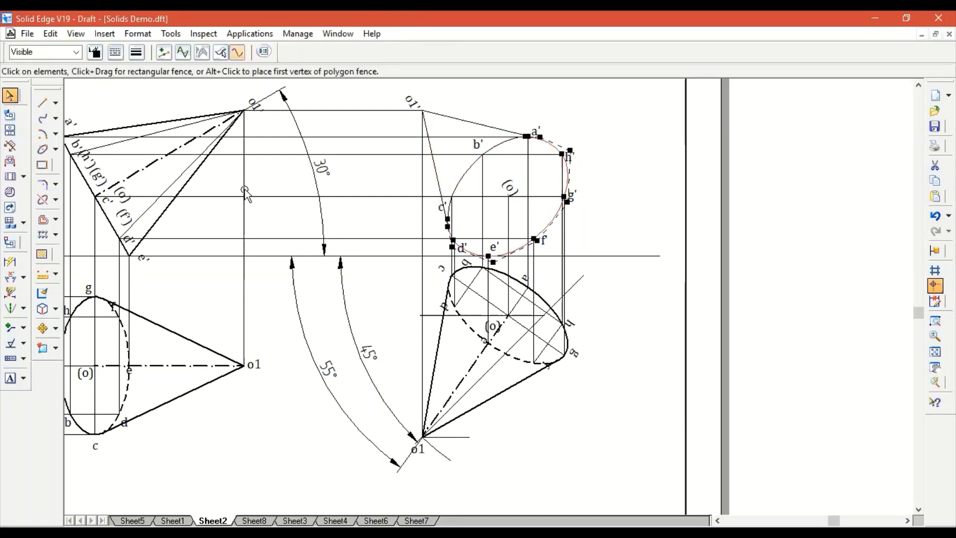
pyautogui.click(501, 147)
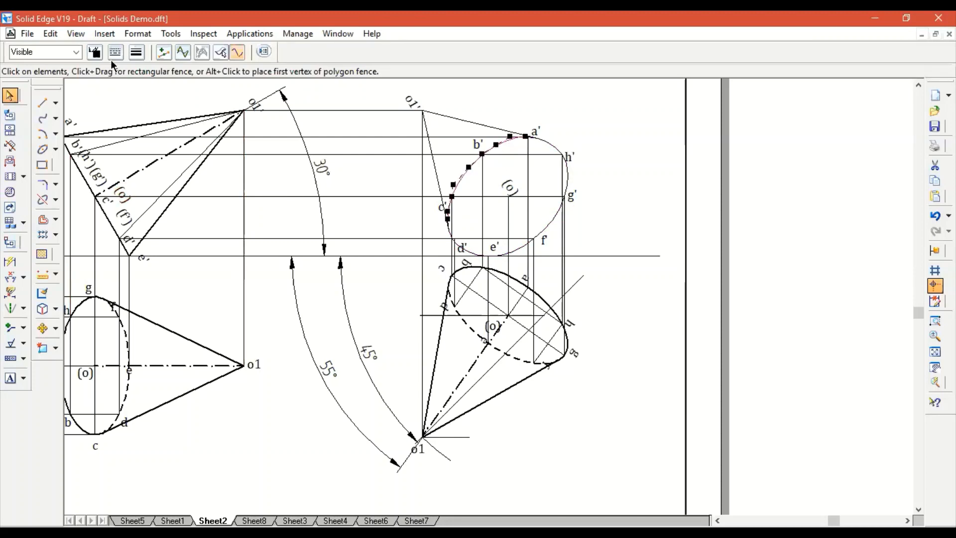
pyautogui.click(137, 52)
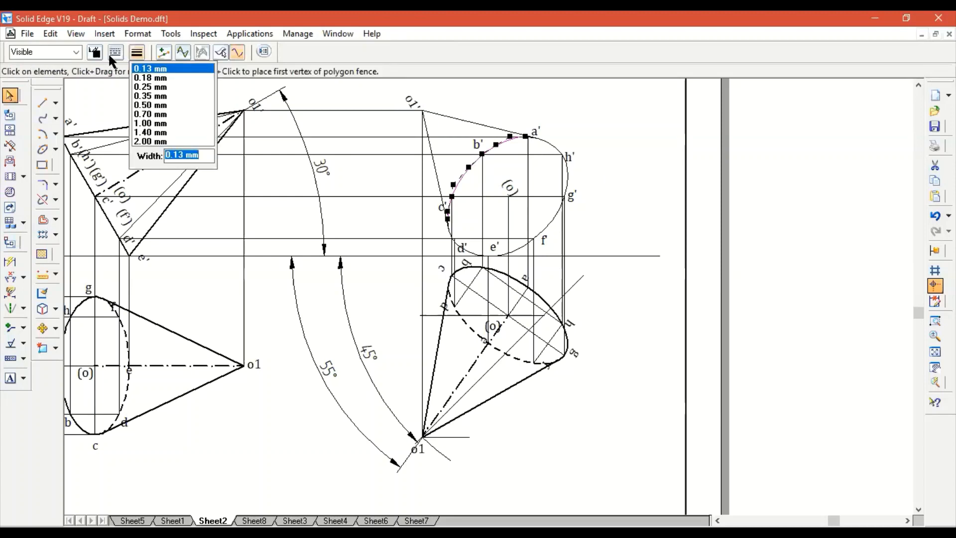
pyautogui.click(115, 52)
pyautogui.click(149, 88)
# Step: Set the line width of the final front view's base curve and both outer generators from o1' to 0.50 mm
pyautogui.click(556, 152)
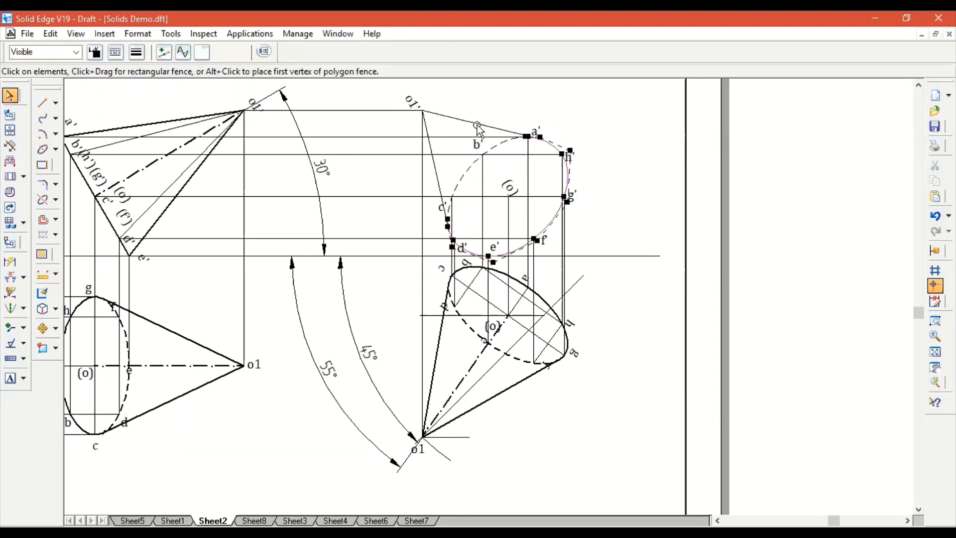
pyautogui.keyDown('shift'); pyautogui.click(477, 124); pyautogui.keyUp('shift')
pyautogui.keyDown('shift'); pyautogui.click(434, 154); pyautogui.keyUp('shift')
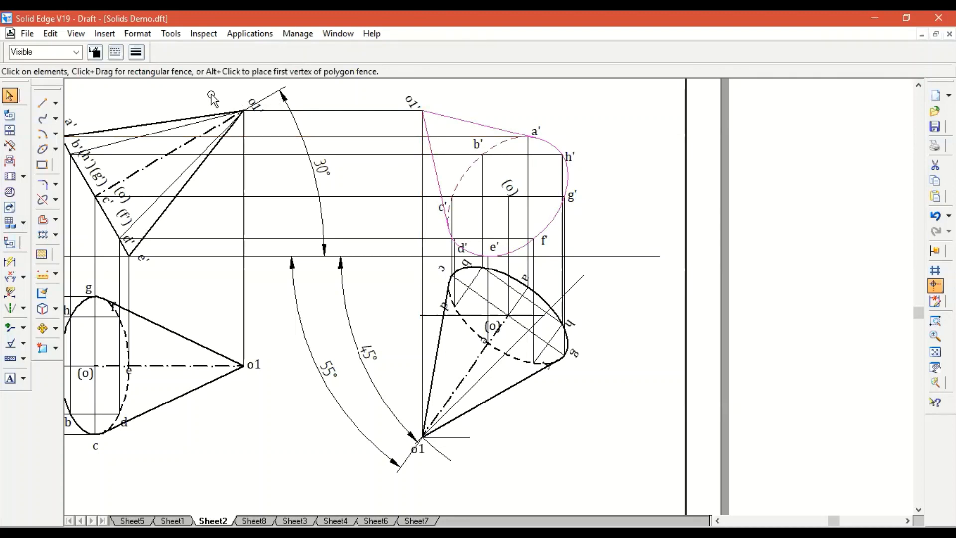
pyautogui.click(137, 52)
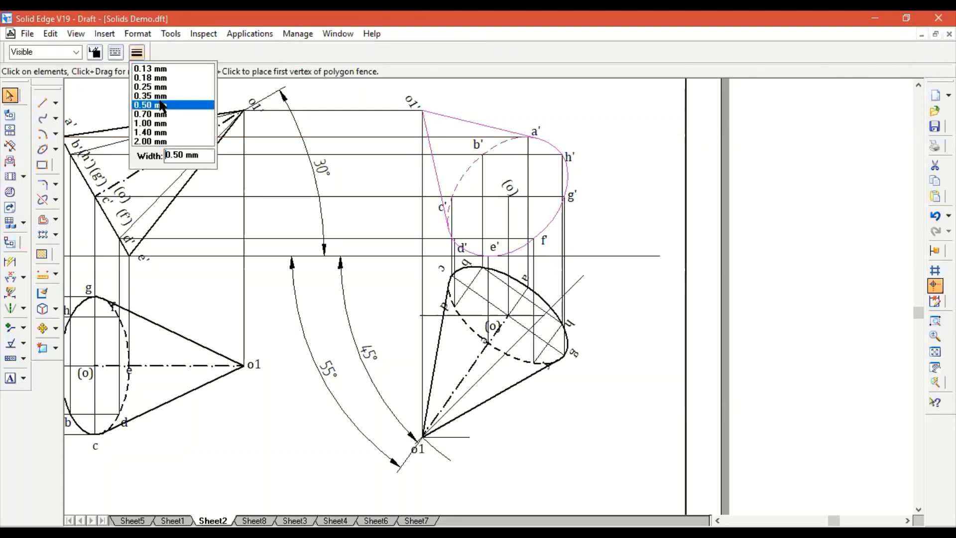
pyautogui.click(161, 104)
pyautogui.press('Escape')
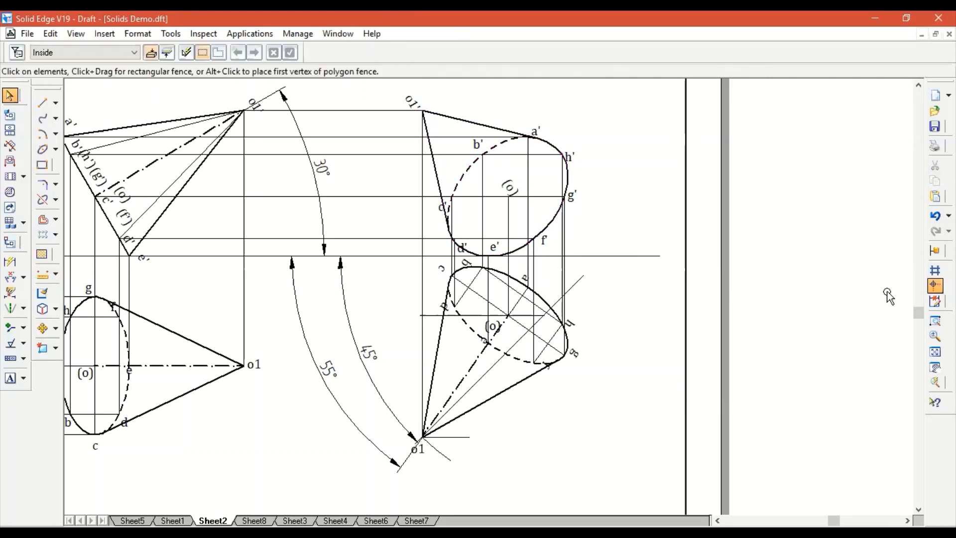
# Step: On Sheet8, copy the tilted cone's top view with its labels horizontally to the empty area right of it
pyautogui.click(934, 352)
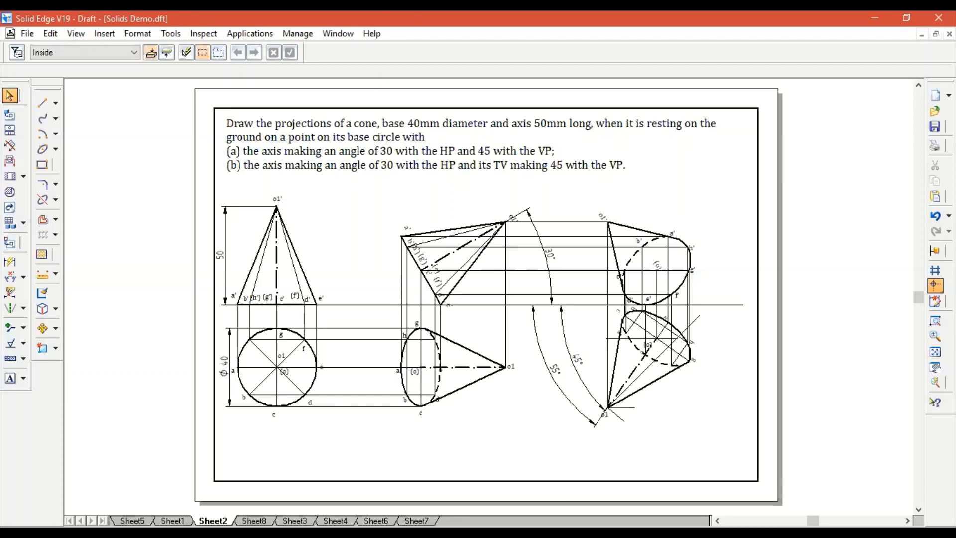
pyautogui.click(254, 520)
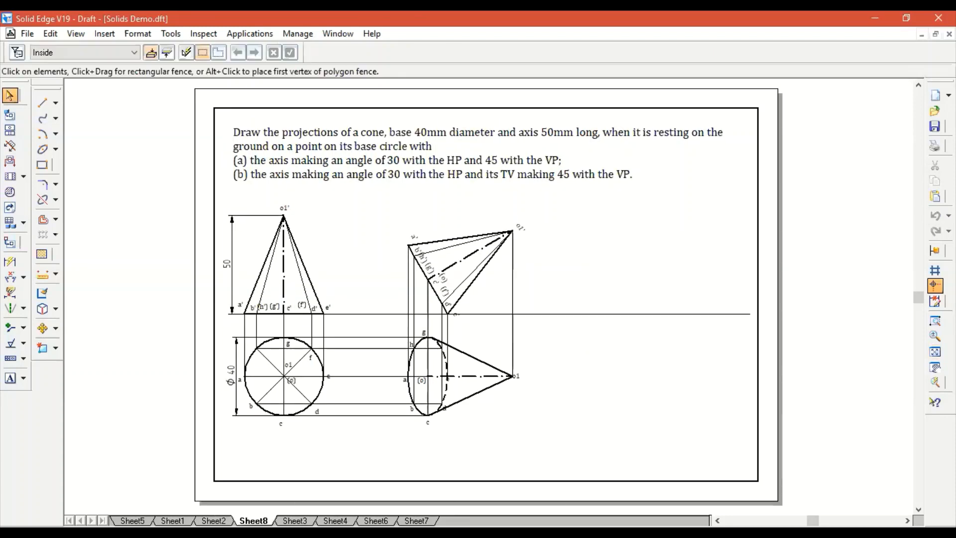
pyautogui.moveTo(388, 325); pyautogui.dragTo(547, 434)
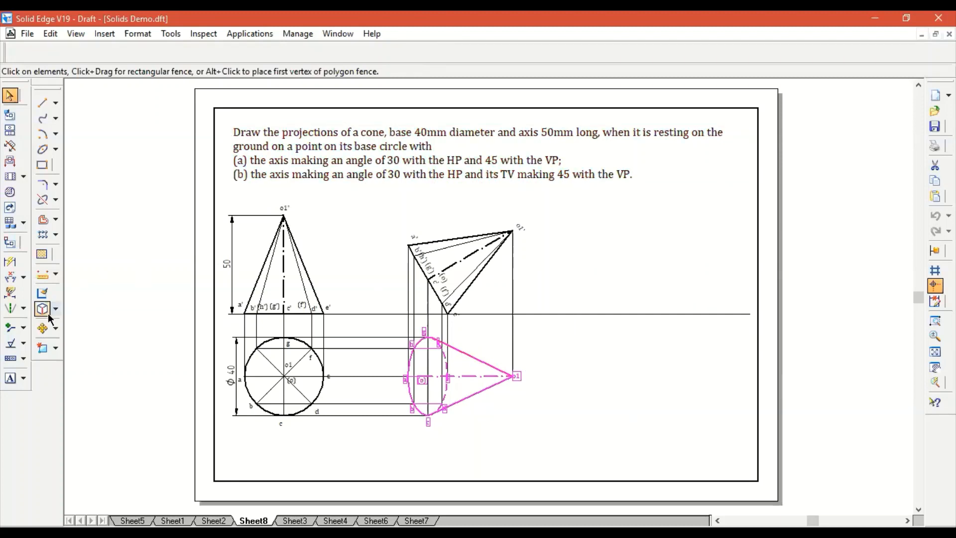
pyautogui.click(56, 331)
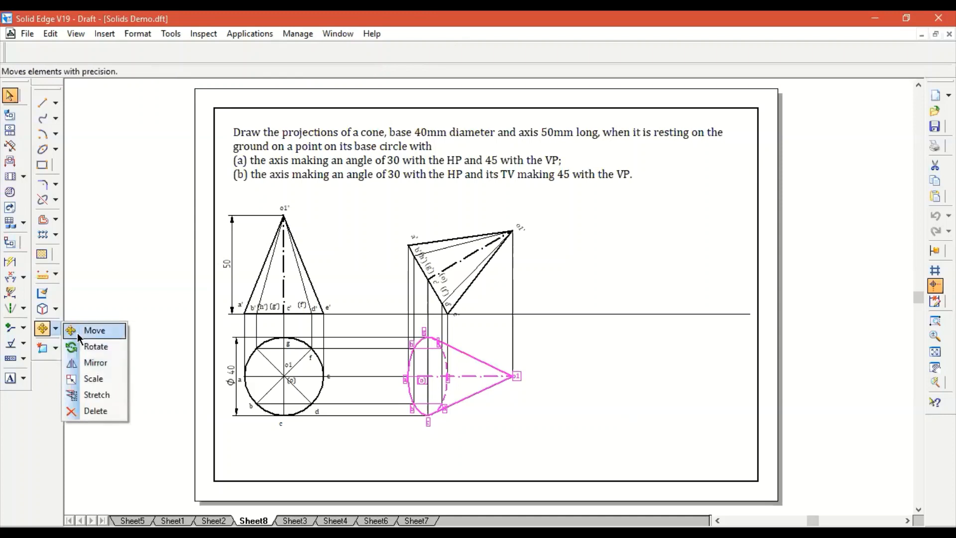
pyautogui.click(76, 332)
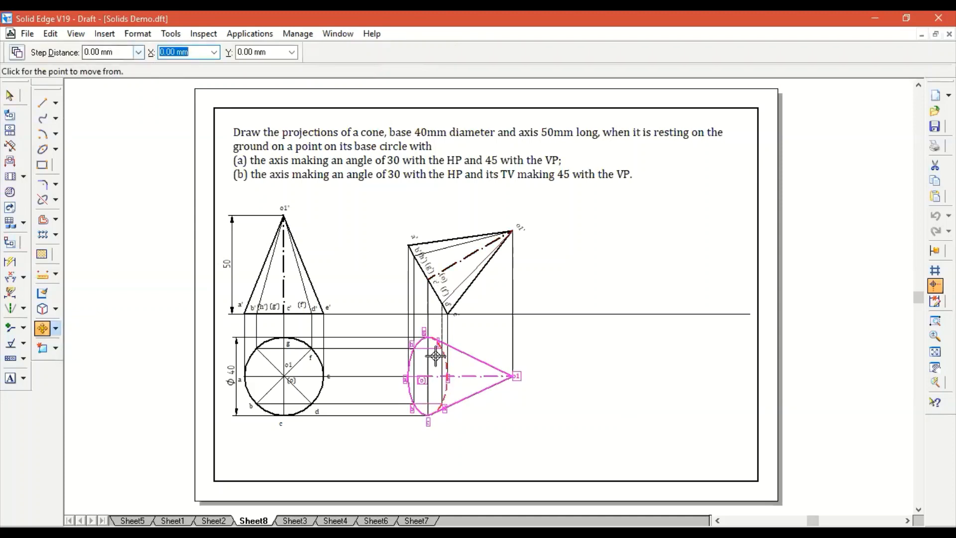
pyautogui.click(418, 377)
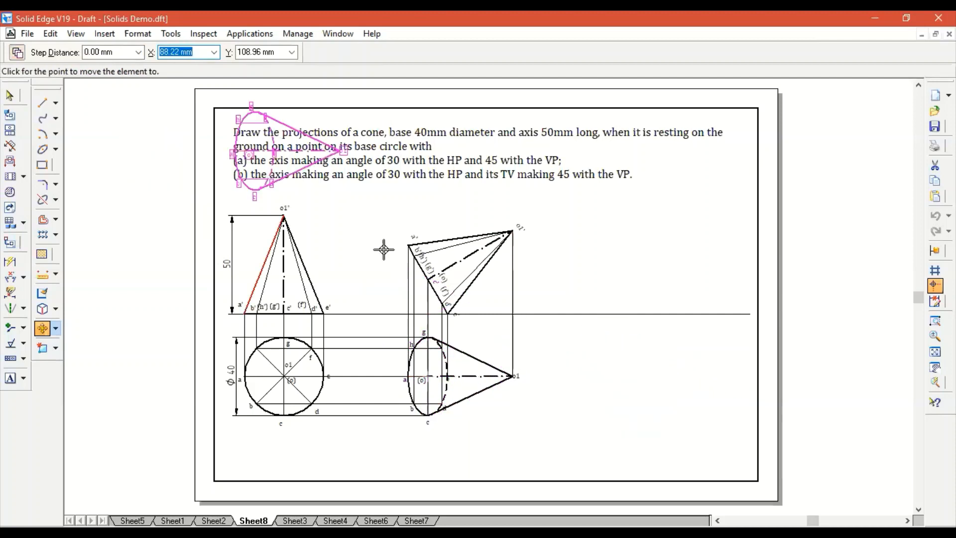
pyautogui.click(605, 371)
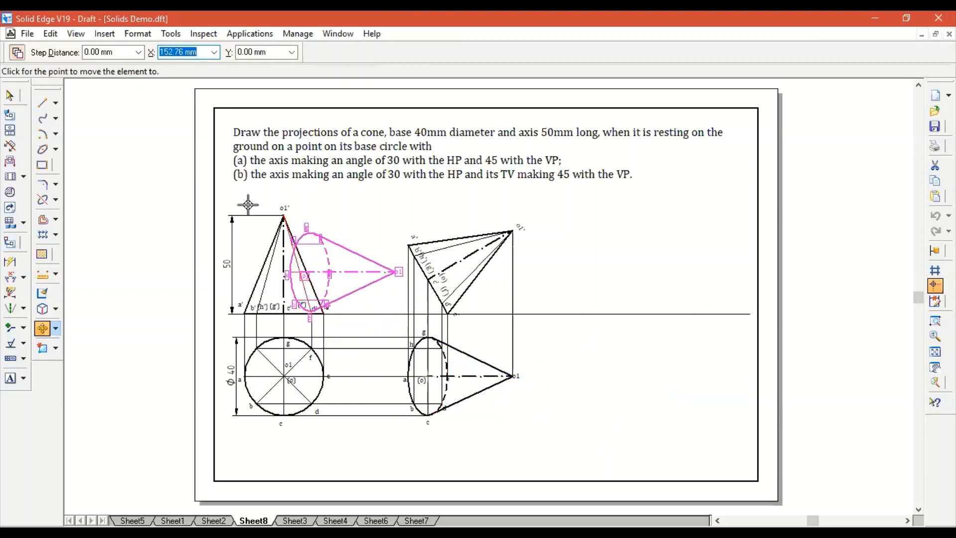
# Step: Rotate the copied top view 45° clockwise about its base centre so the apex o1 points down to the right
pyautogui.click(55, 328)
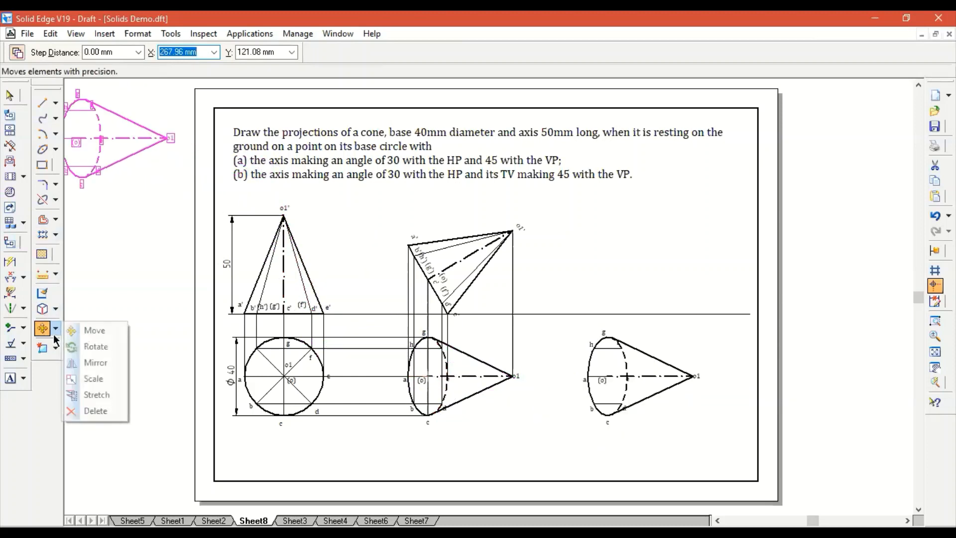
pyautogui.click(87, 346)
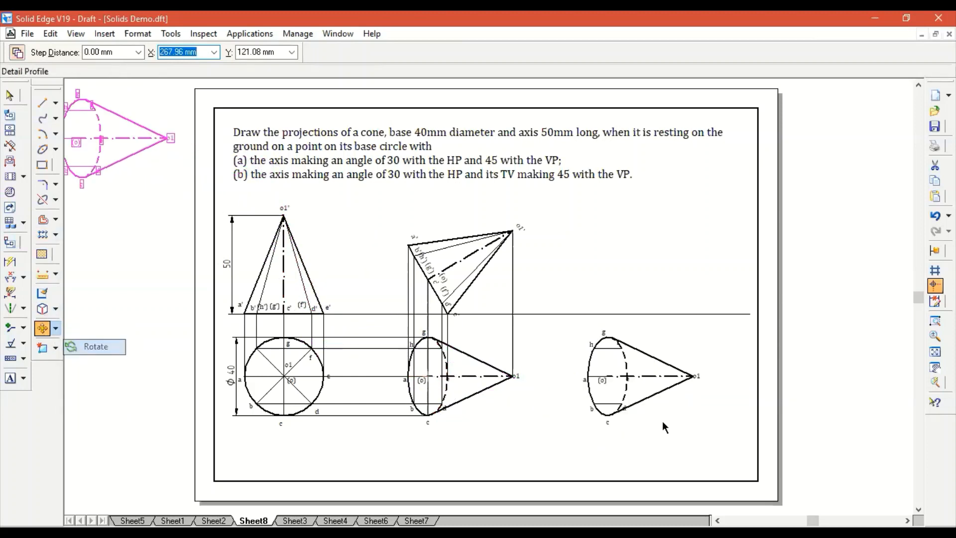
pyautogui.click(607, 376)
pyautogui.click(695, 375)
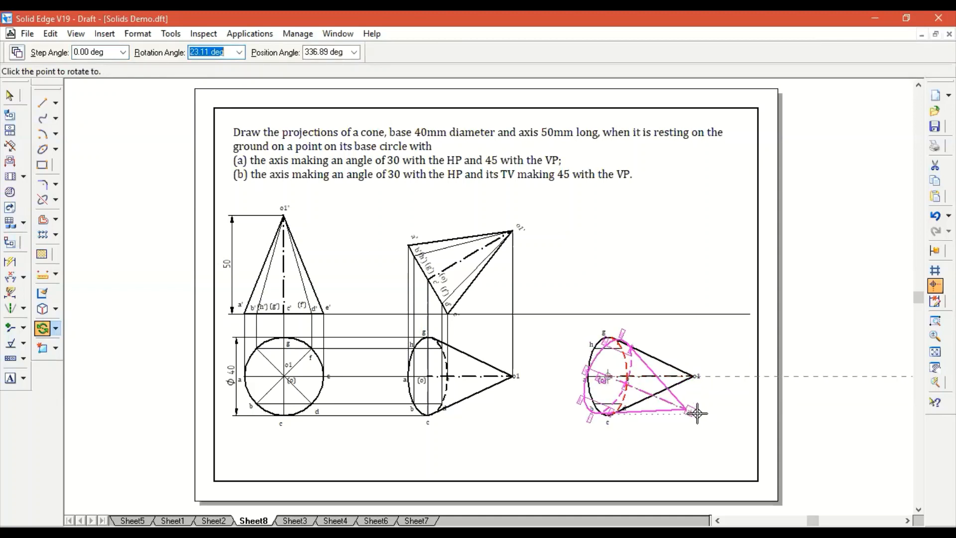
pyautogui.write('45')
pyautogui.press('Return')
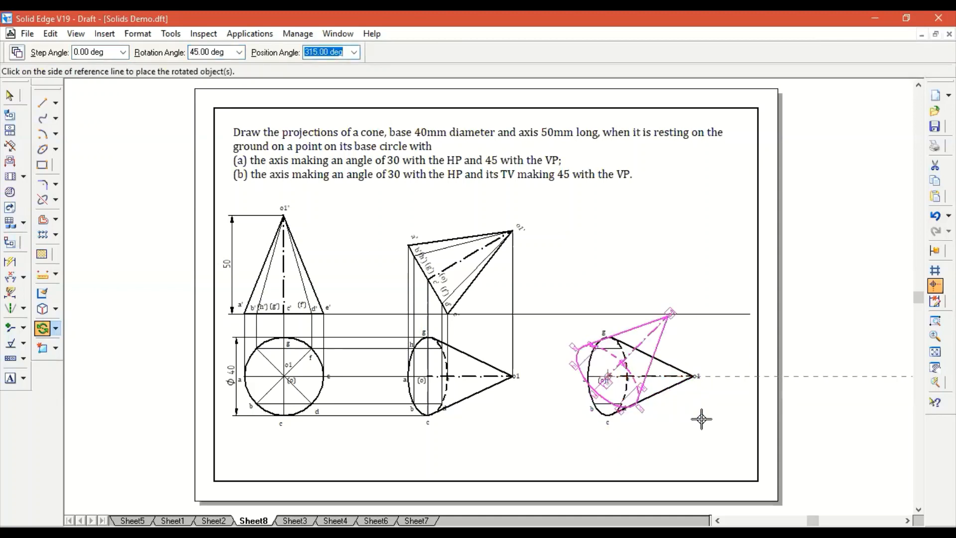
pyautogui.click(699, 438)
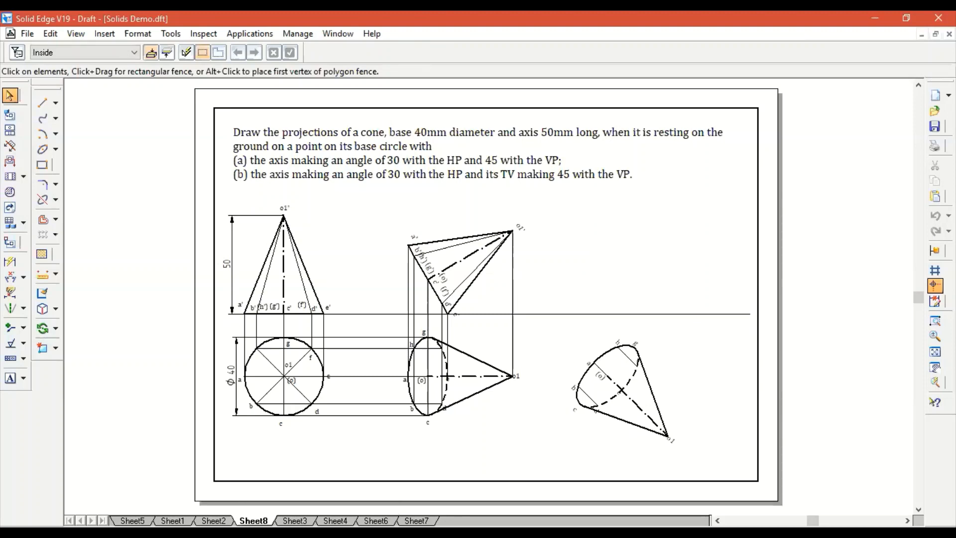
# Step: On Sheet2, draw the final front view's axis from o1' to the base centre (o) as a 0.50 mm dash-dot line
pyautogui.click(212, 520)
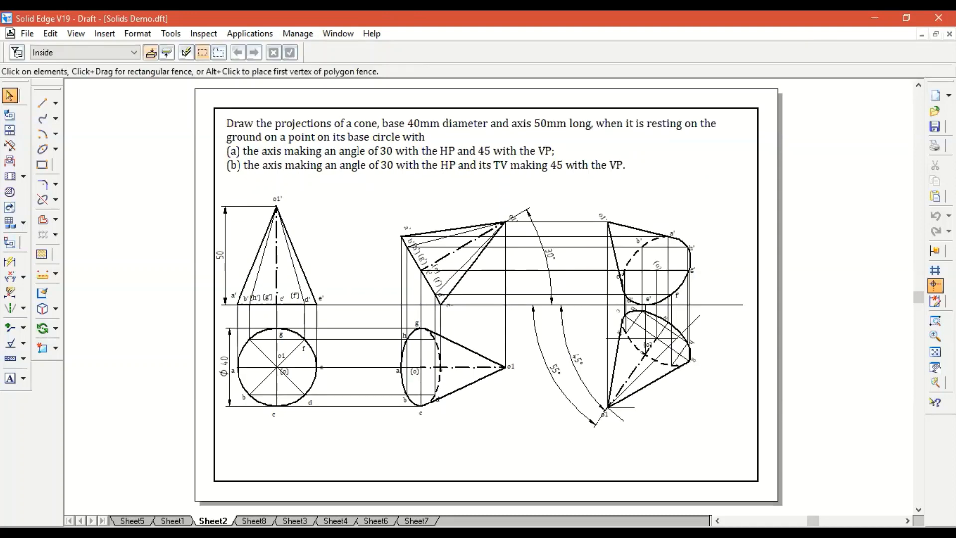
pyautogui.click(935, 320)
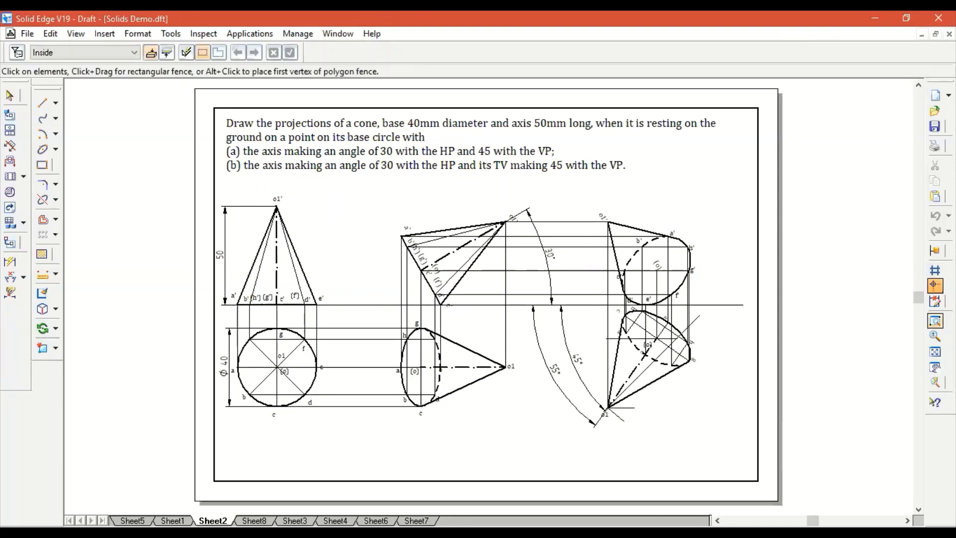
pyautogui.click(199, 181)
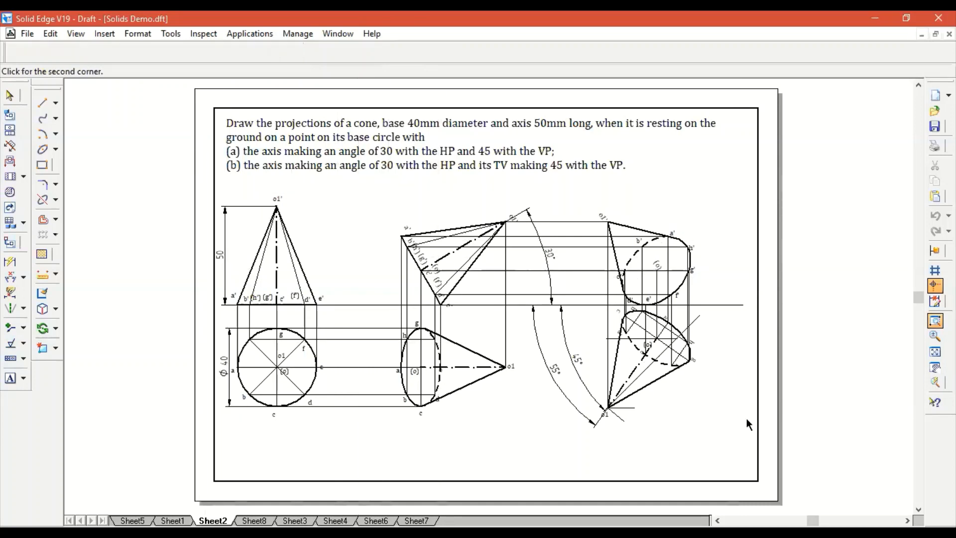
pyautogui.click(726, 442)
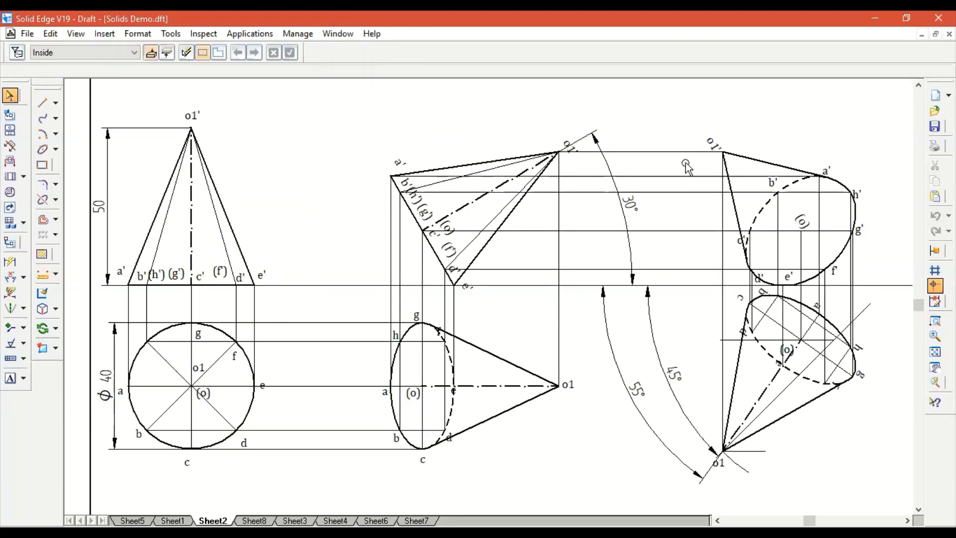
pyautogui.click(43, 105)
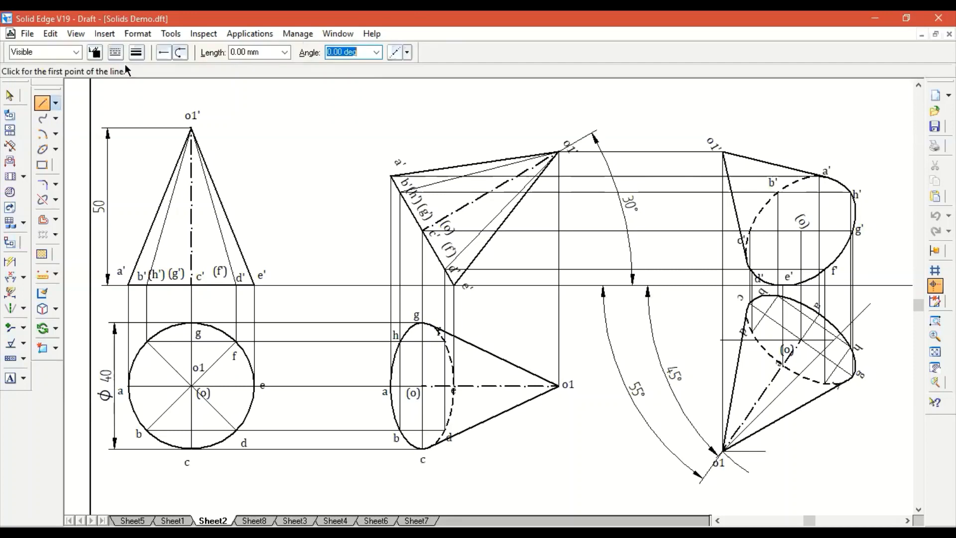
pyautogui.click(115, 52)
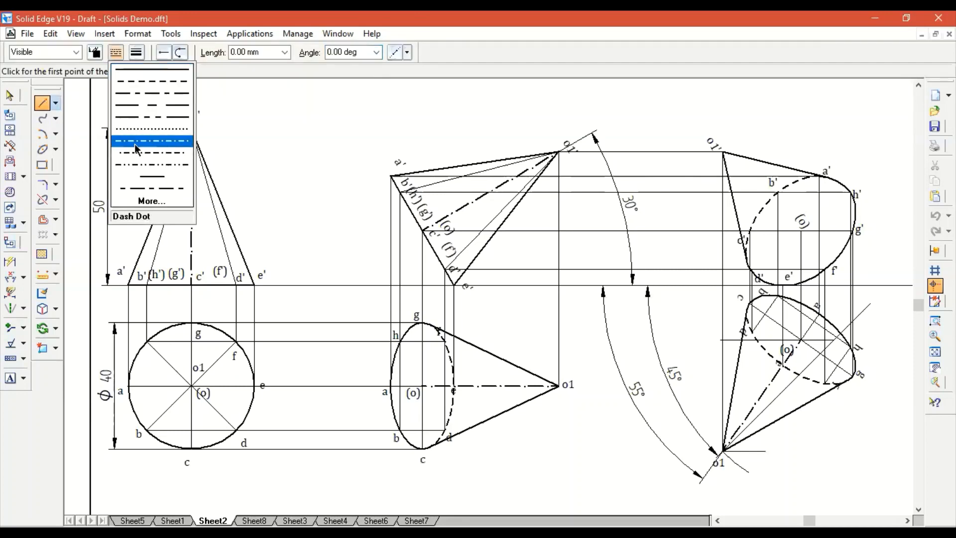
pyautogui.click(134, 141)
pyautogui.click(137, 52)
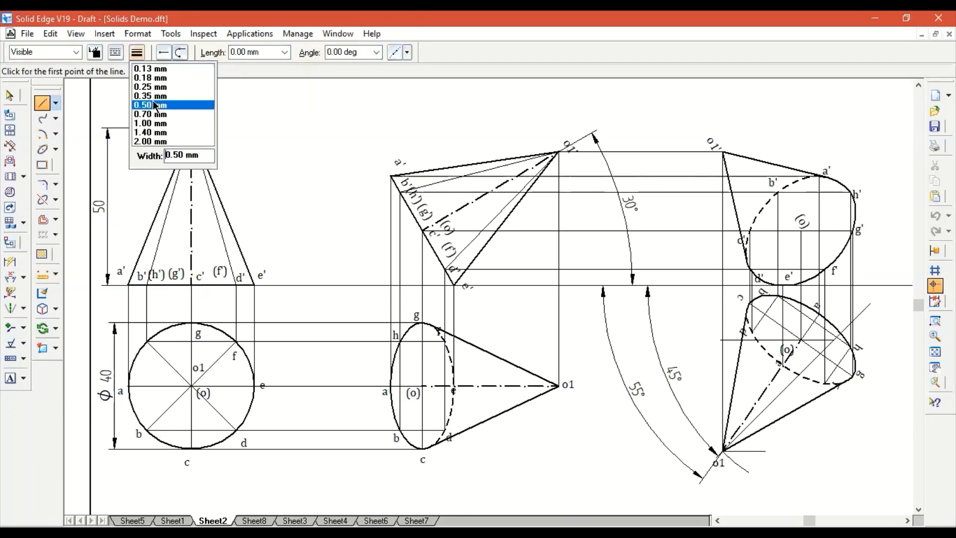
pyautogui.click(149, 104)
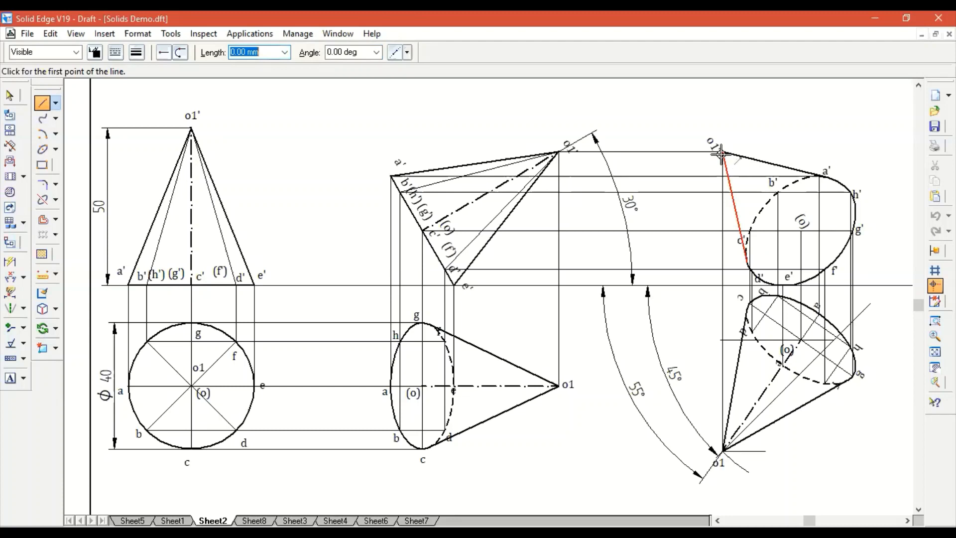
pyautogui.click(723, 153)
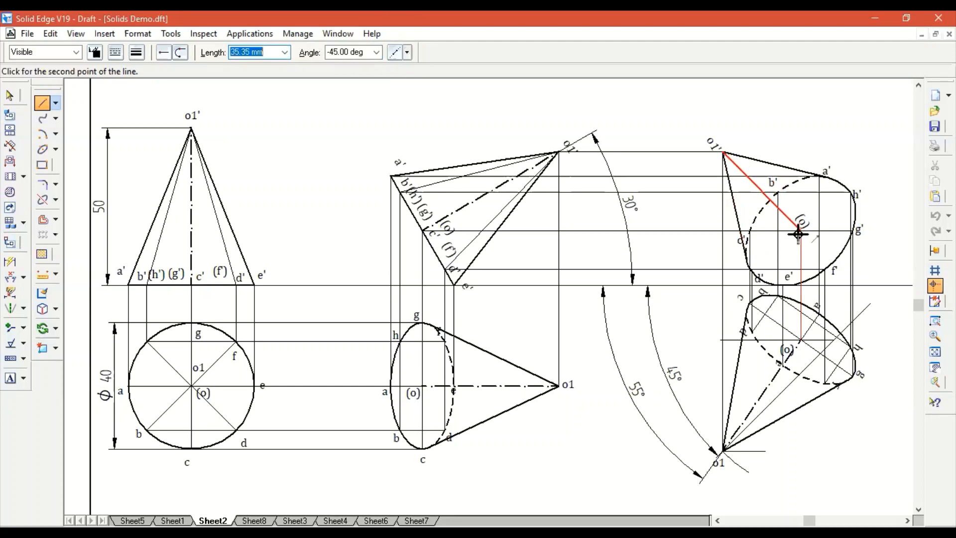
pyautogui.click(799, 234)
pyautogui.rightClick(789, 235)
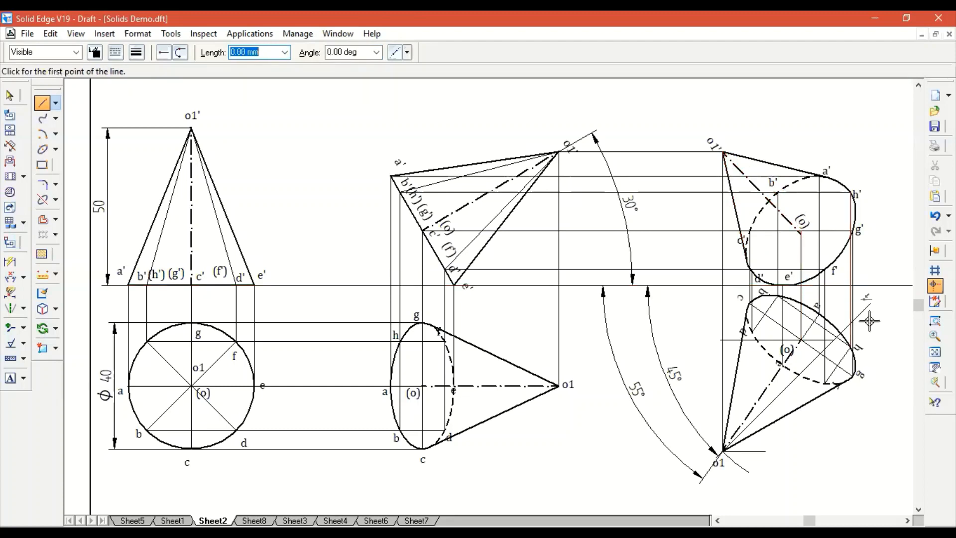
pyautogui.click(935, 351)
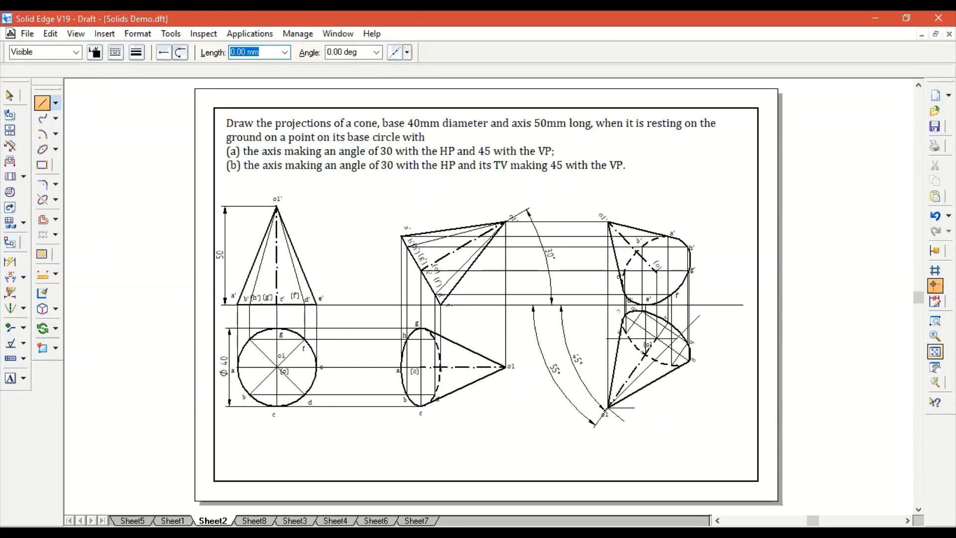